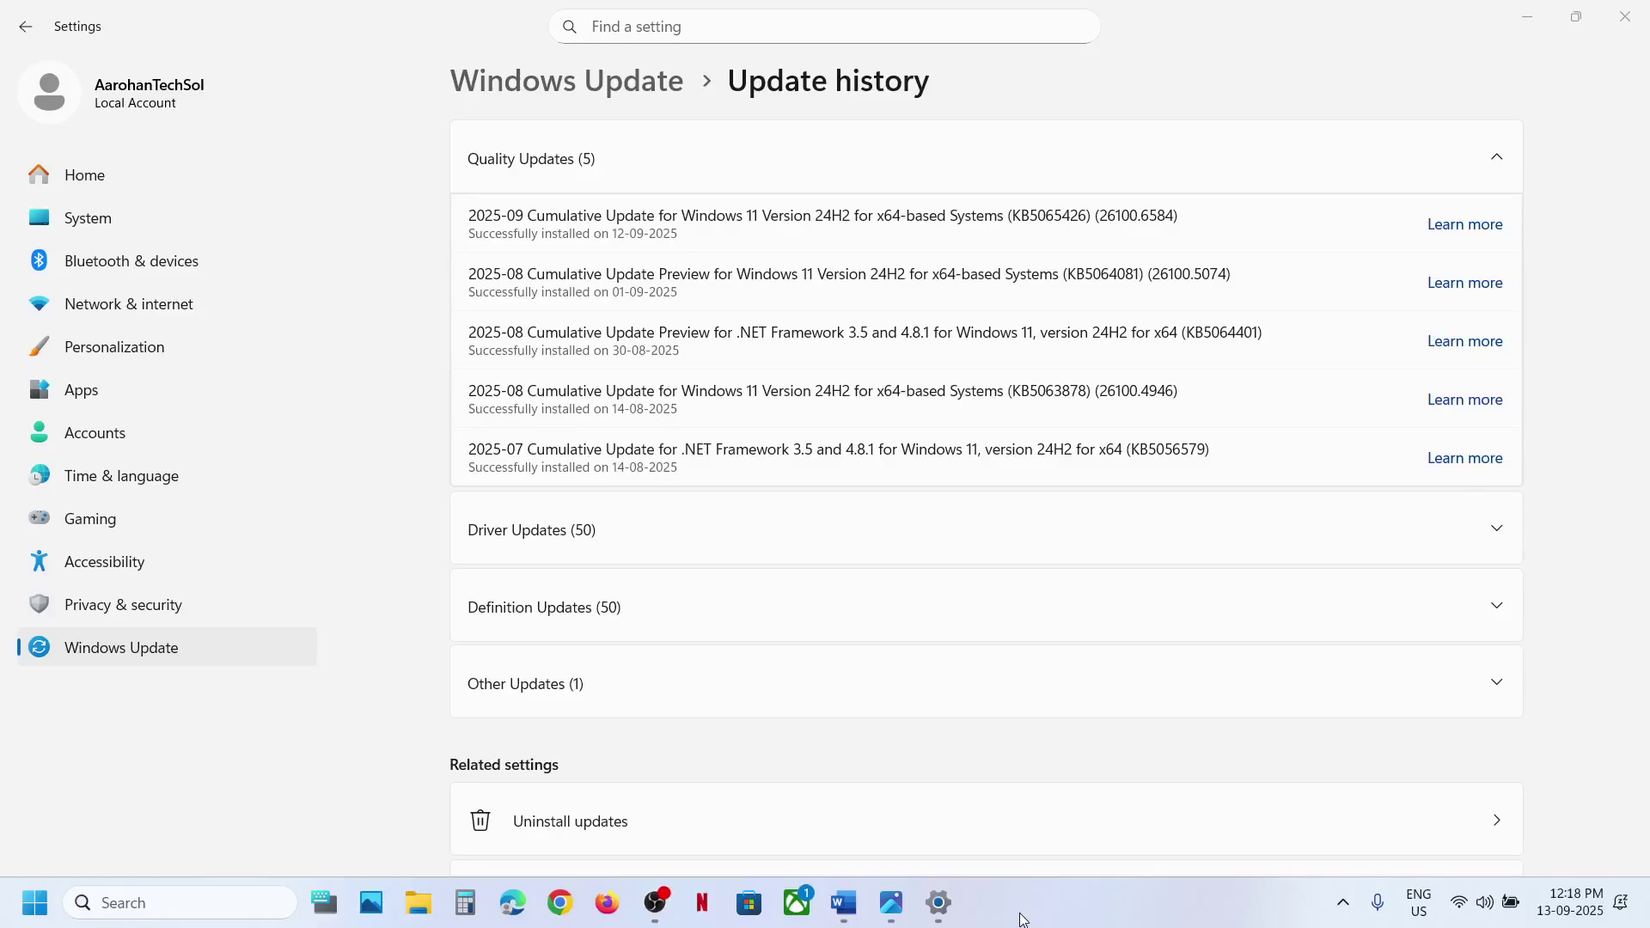
- Select the KB5065426 update number in Update history and bring the troubleshooting guide forward
double_click(1047, 225)
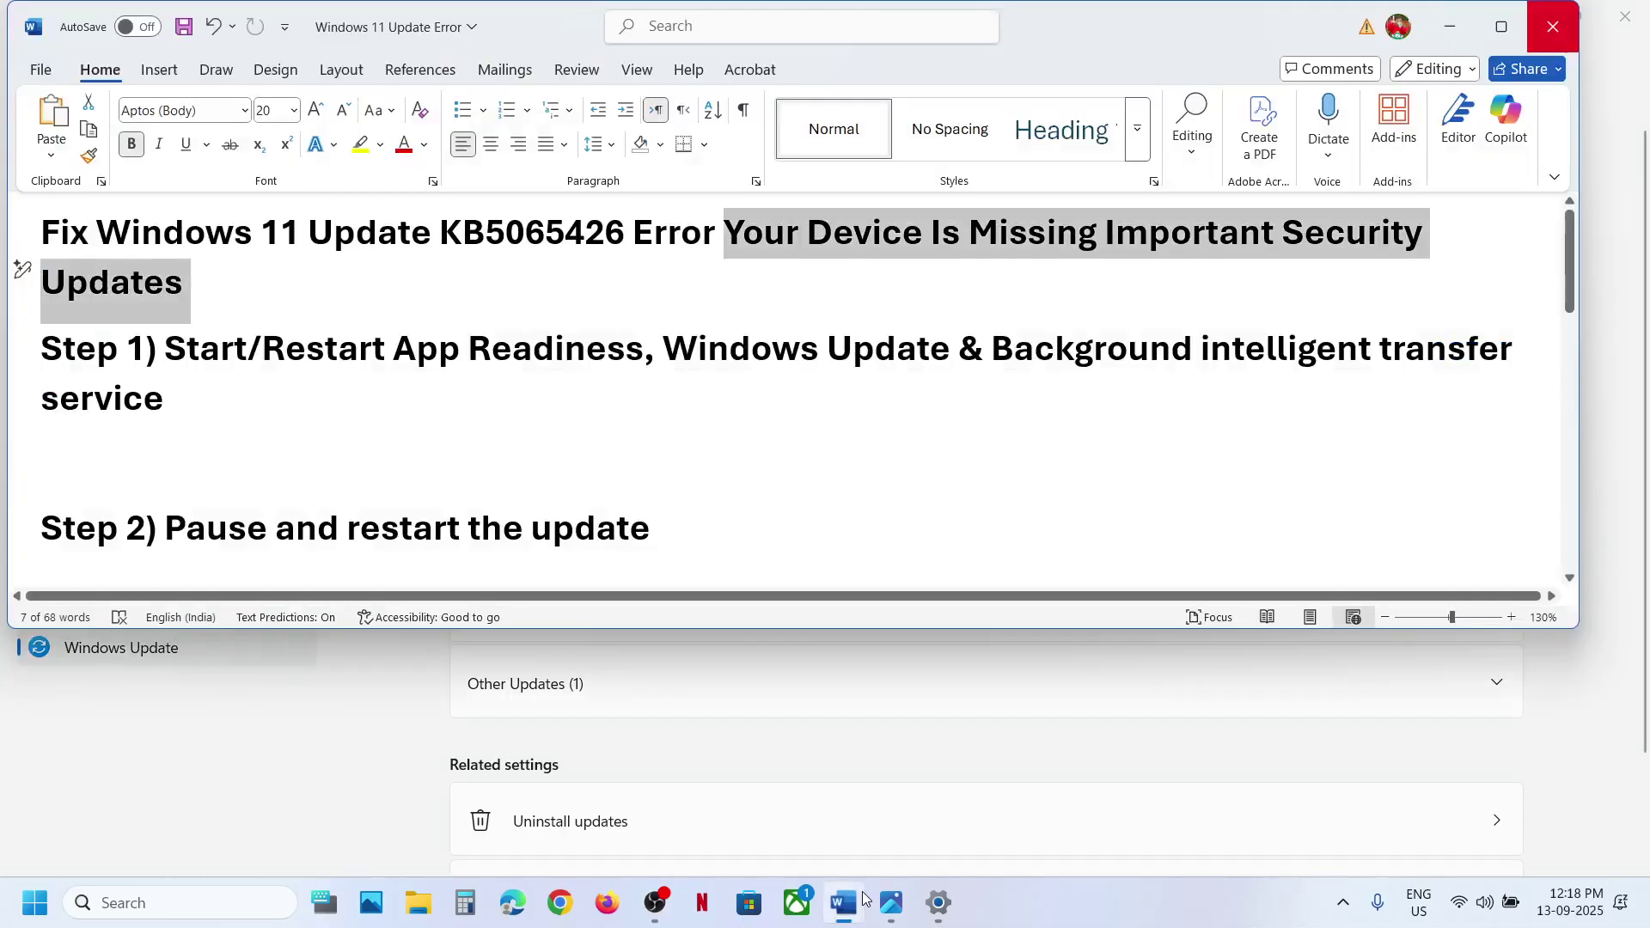
click(843, 903)
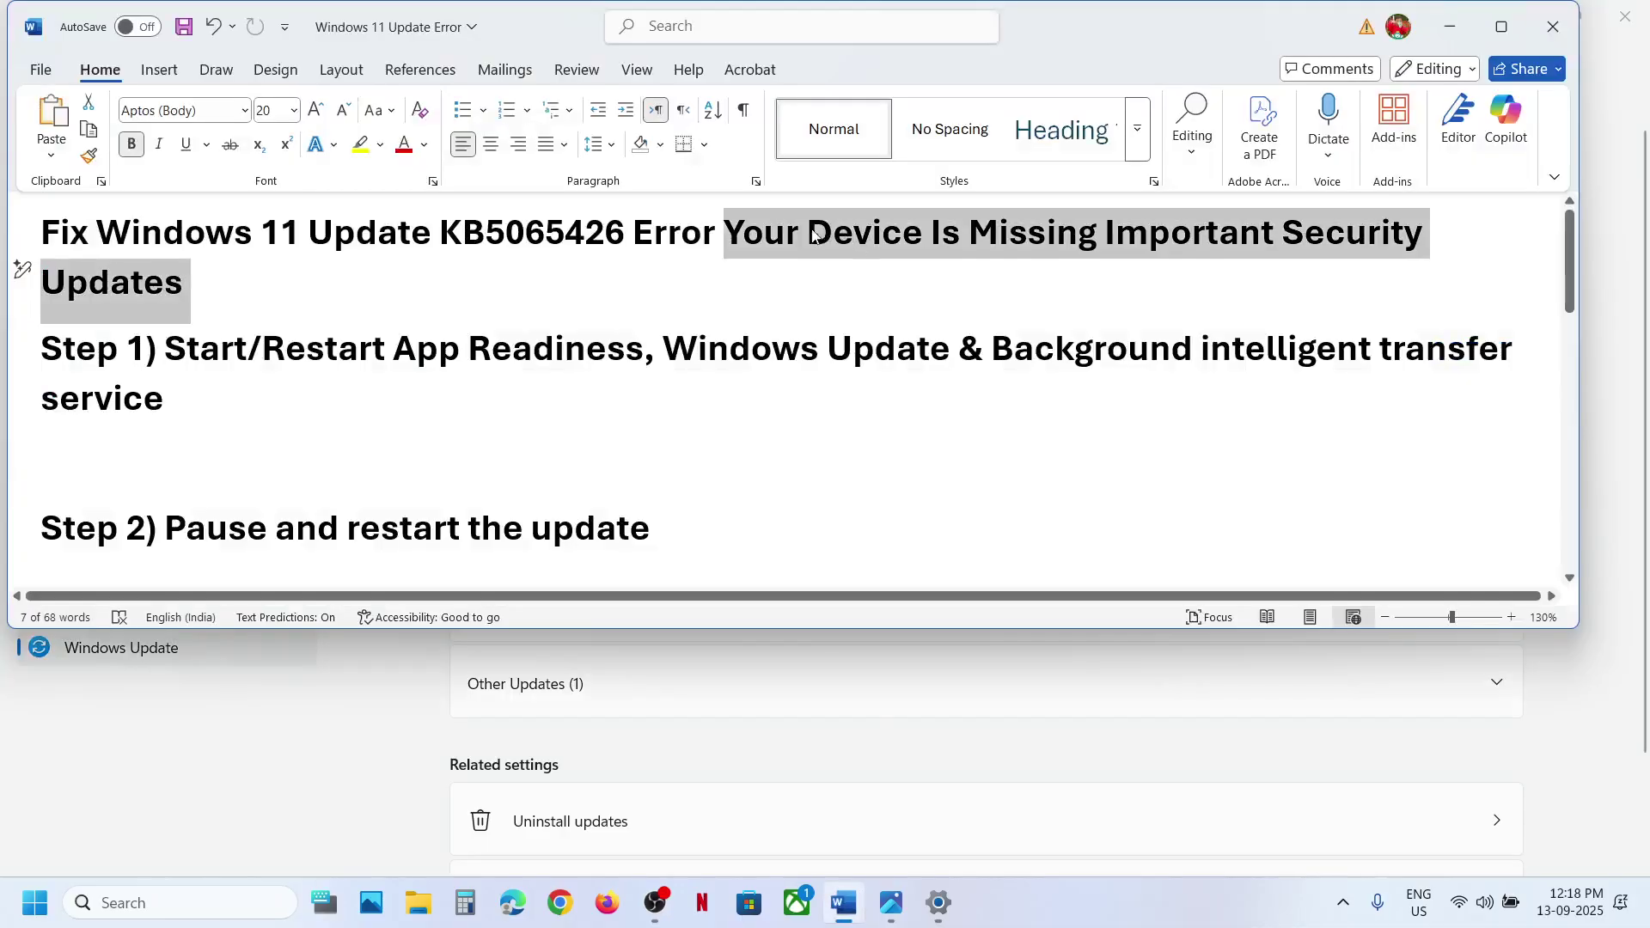
click(165, 404)
- Launch the Services console by searching 'services' from the taskbar
click(198, 902)
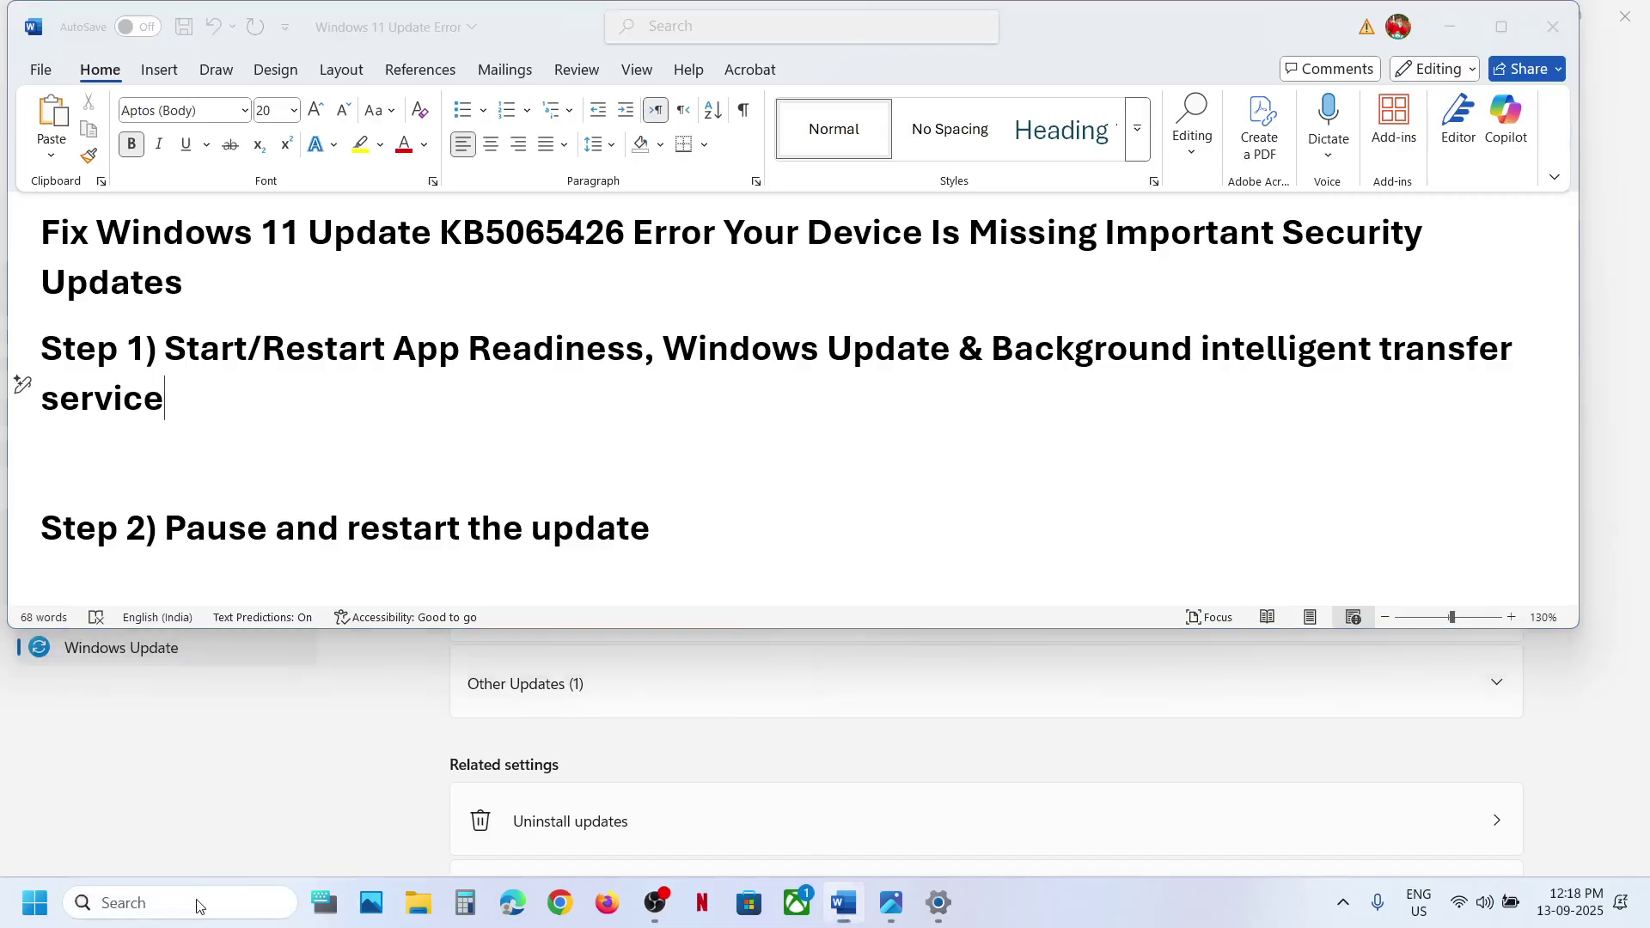
text(services)
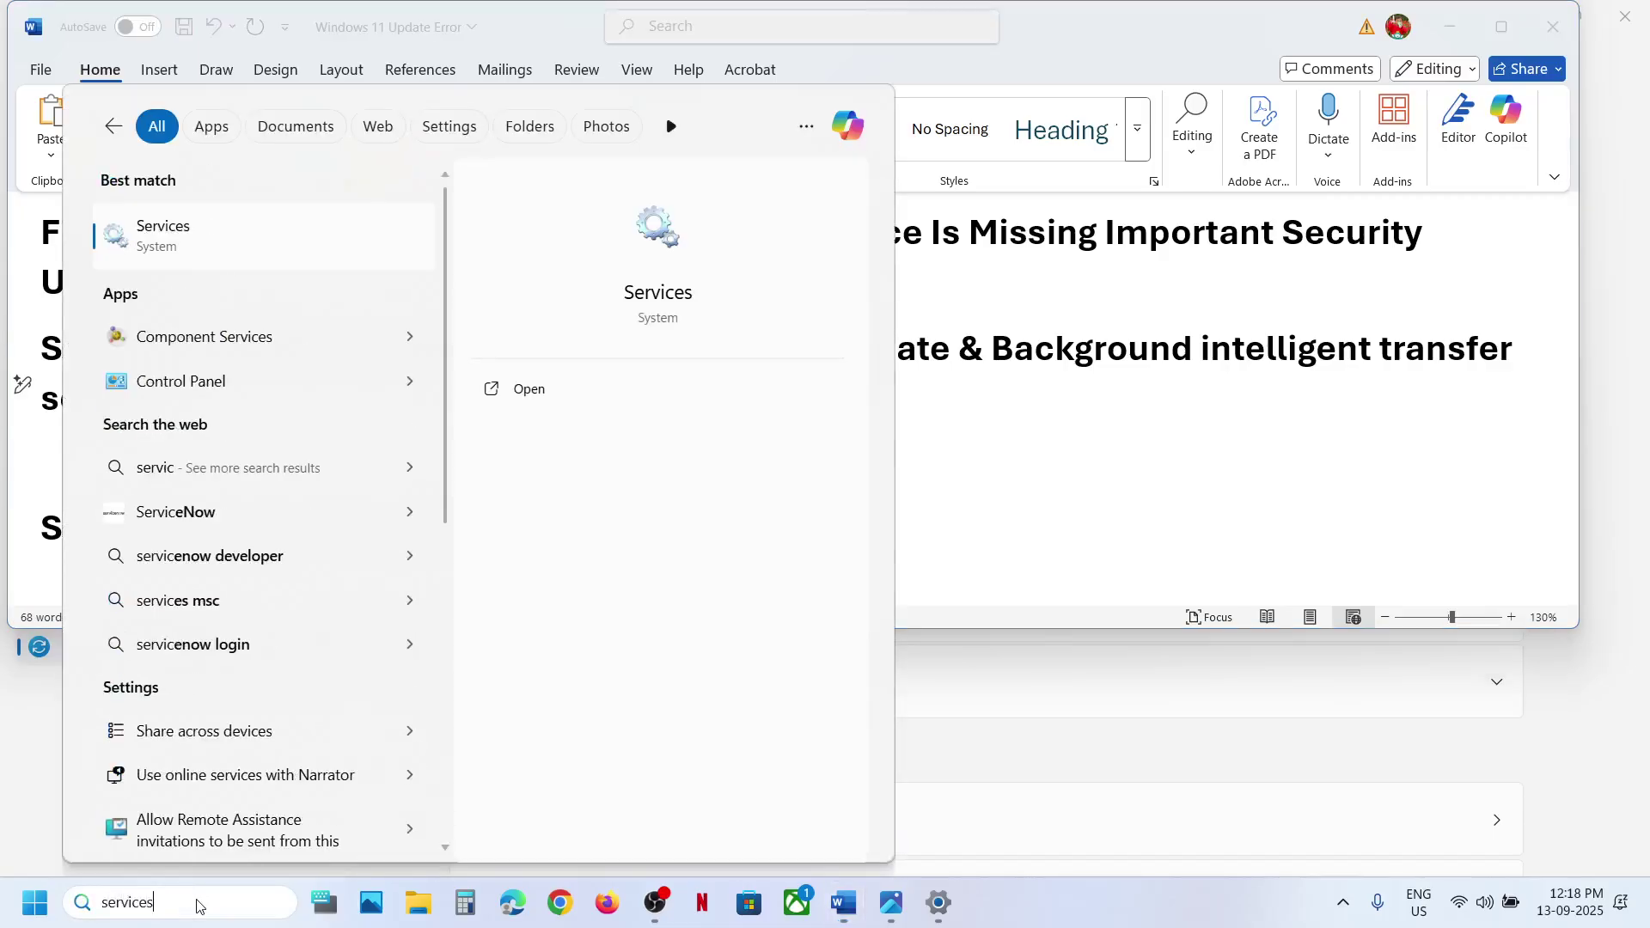
key(Return)
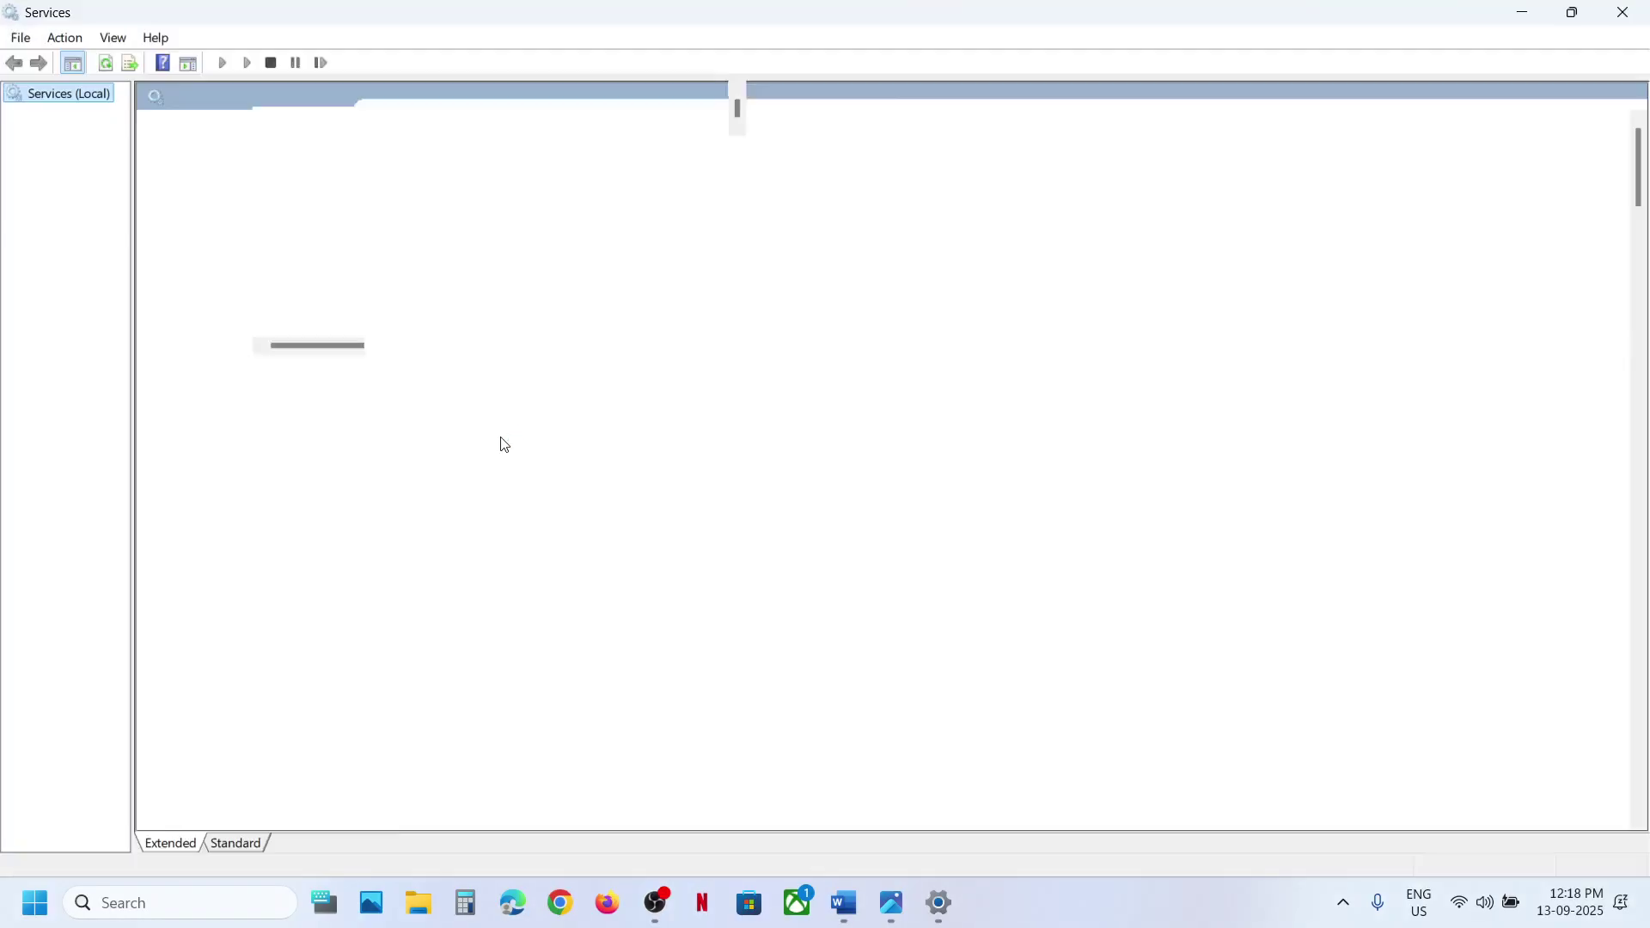
- Keep App Readiness on Automatic startup, apply it, and start the service
double_click(454, 232)
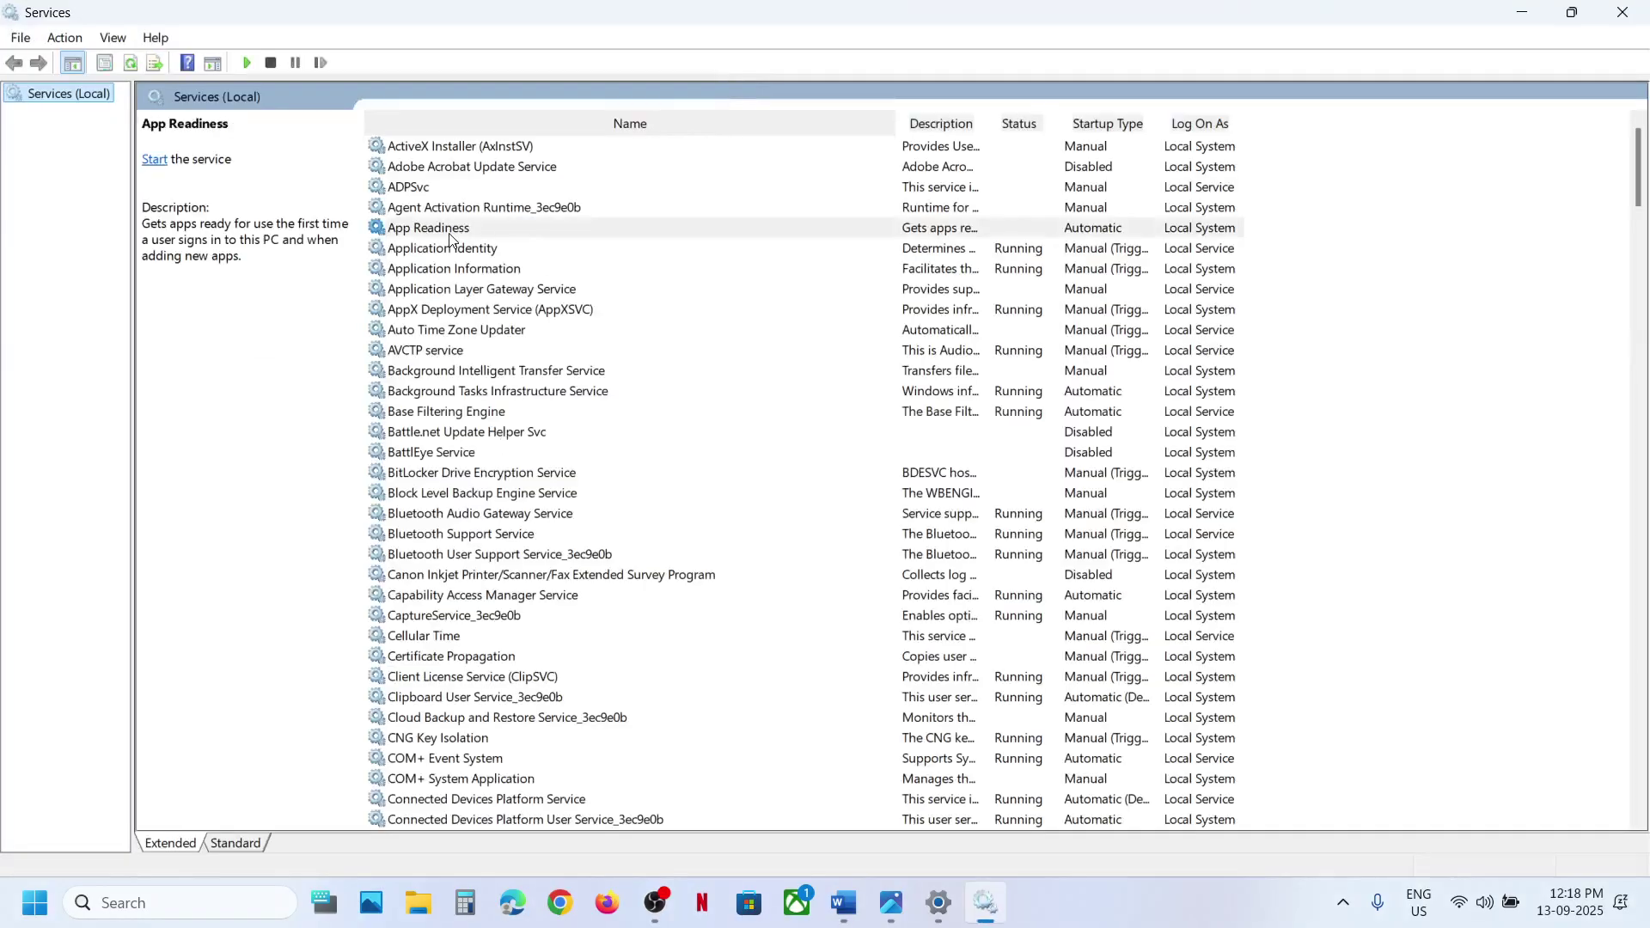
click(735, 422)
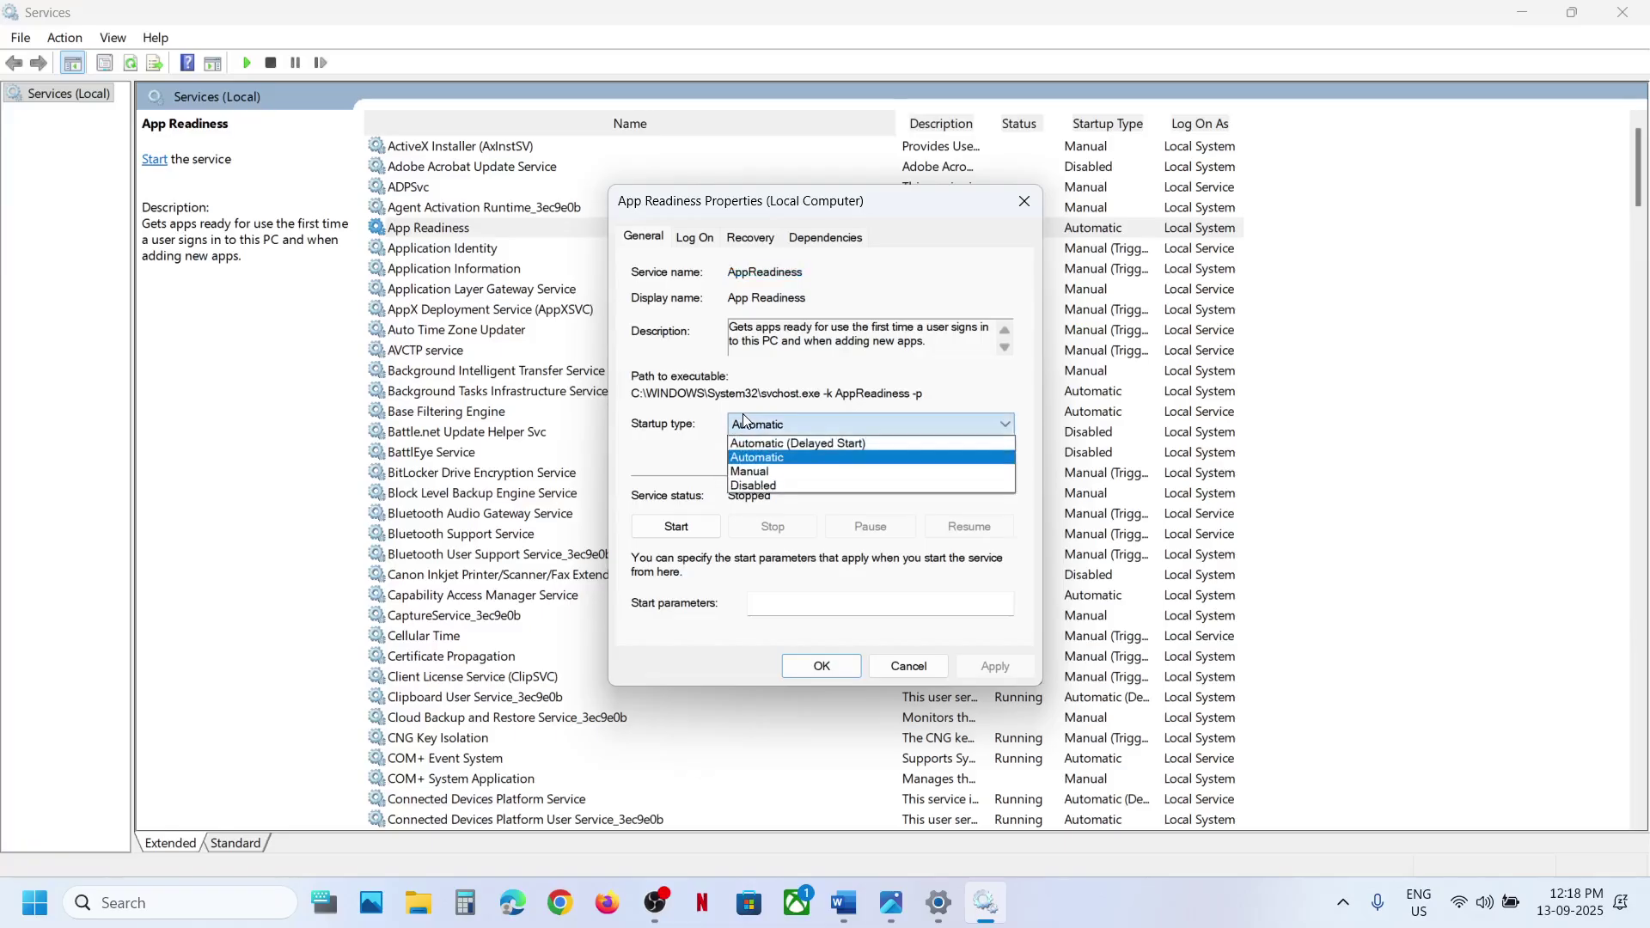
click(756, 457)
click(983, 673)
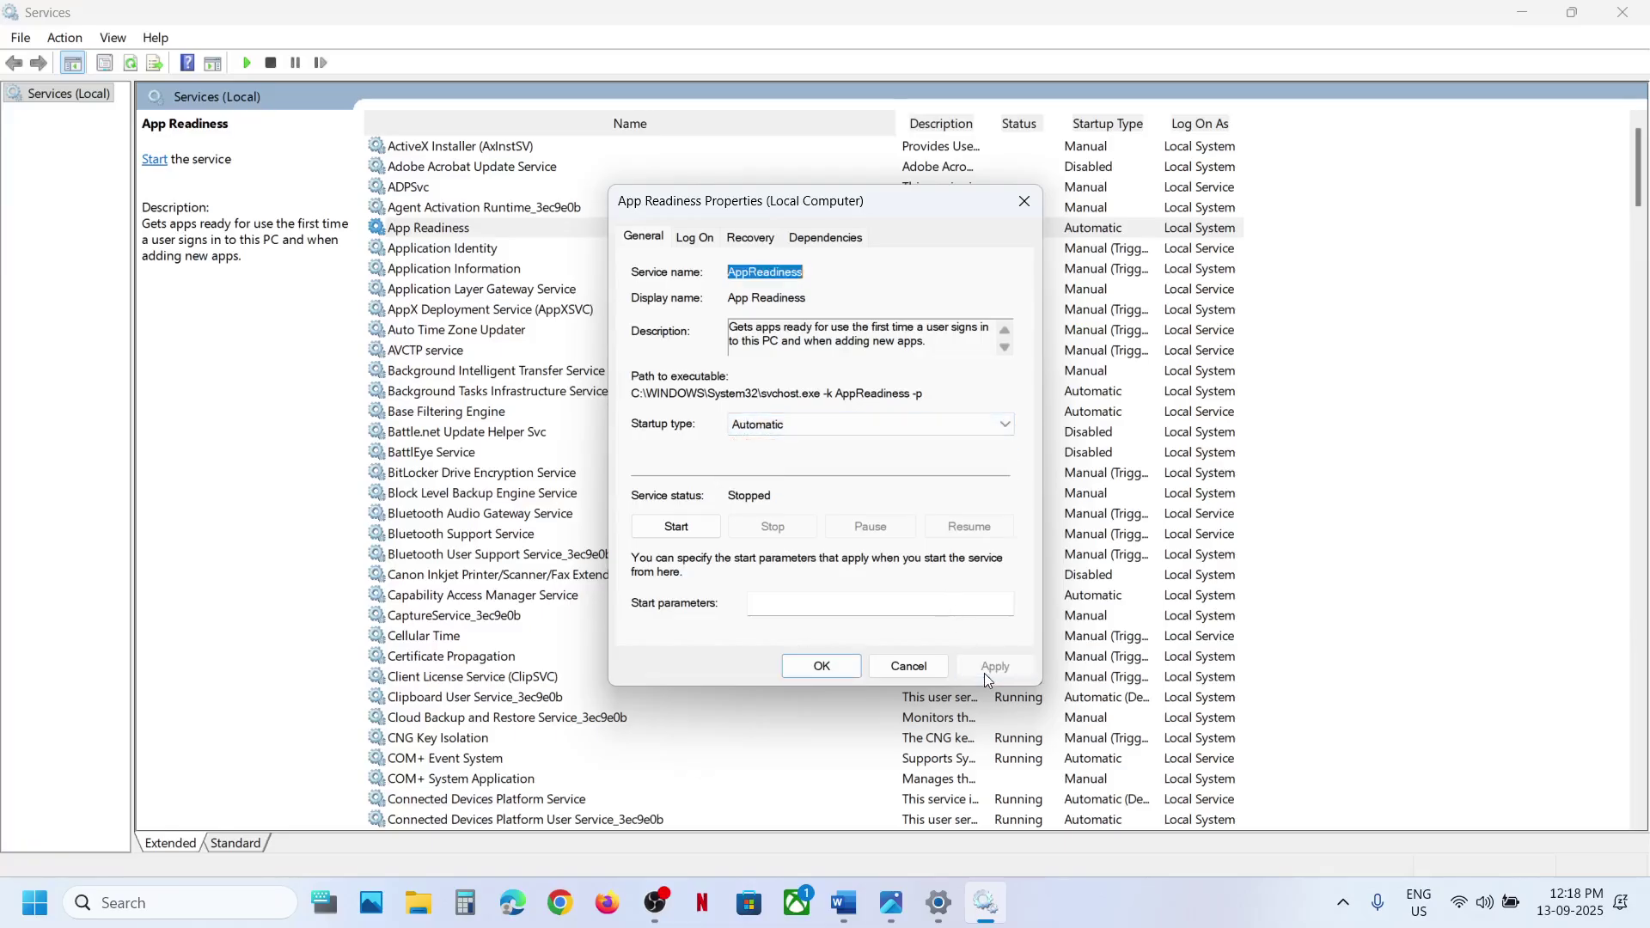
click(677, 526)
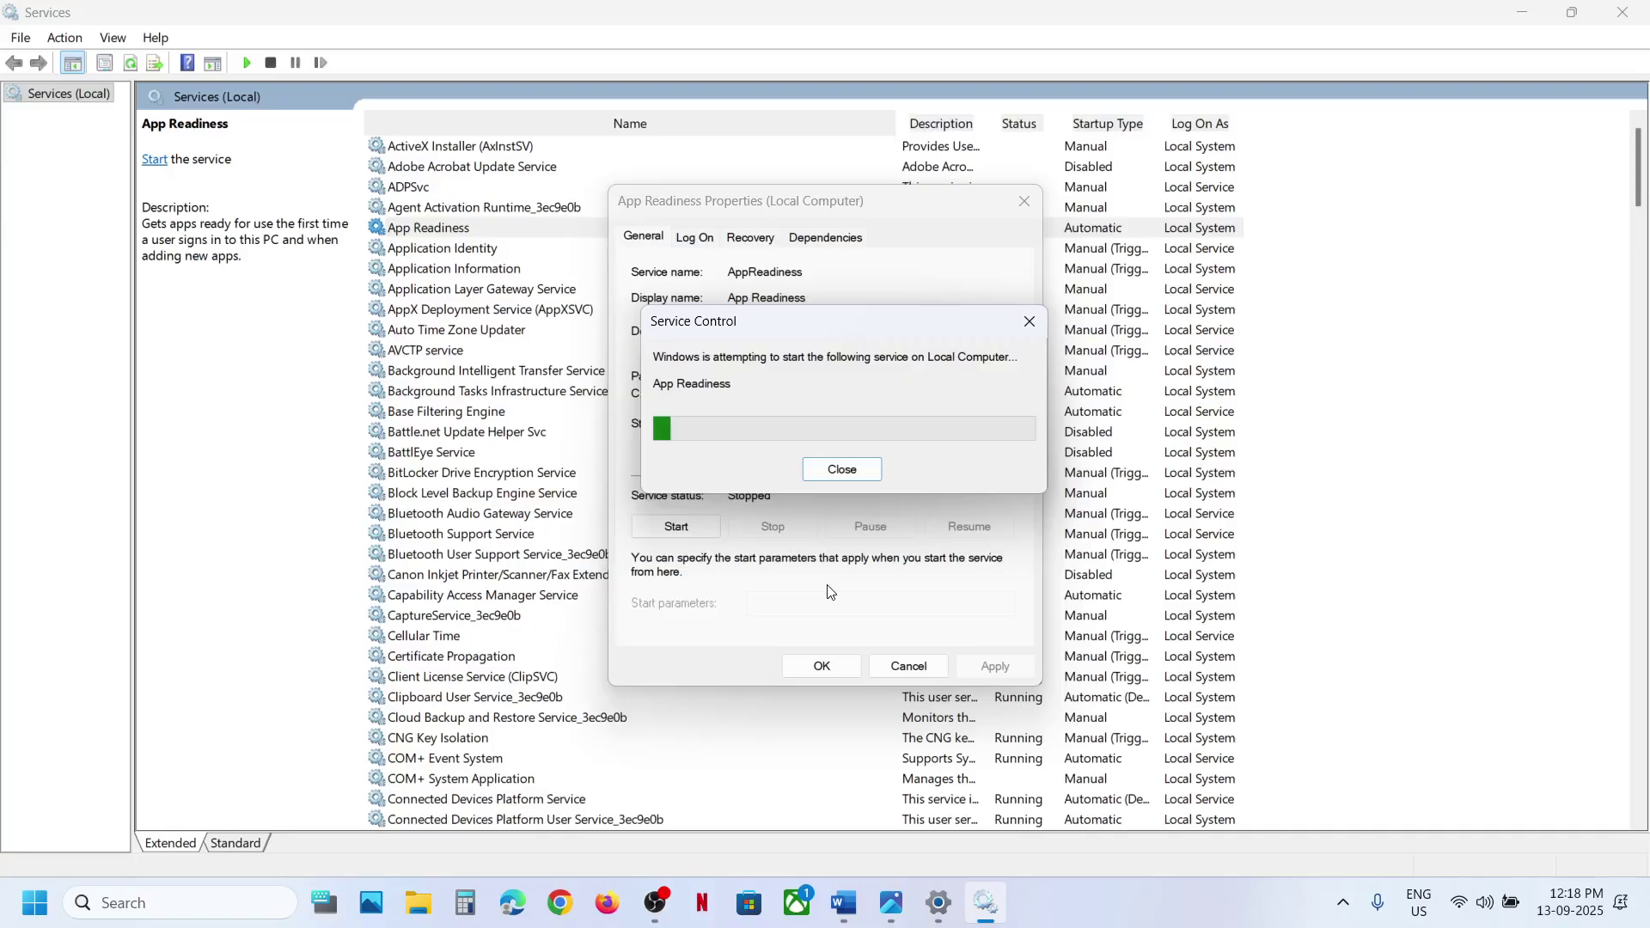
click(816, 666)
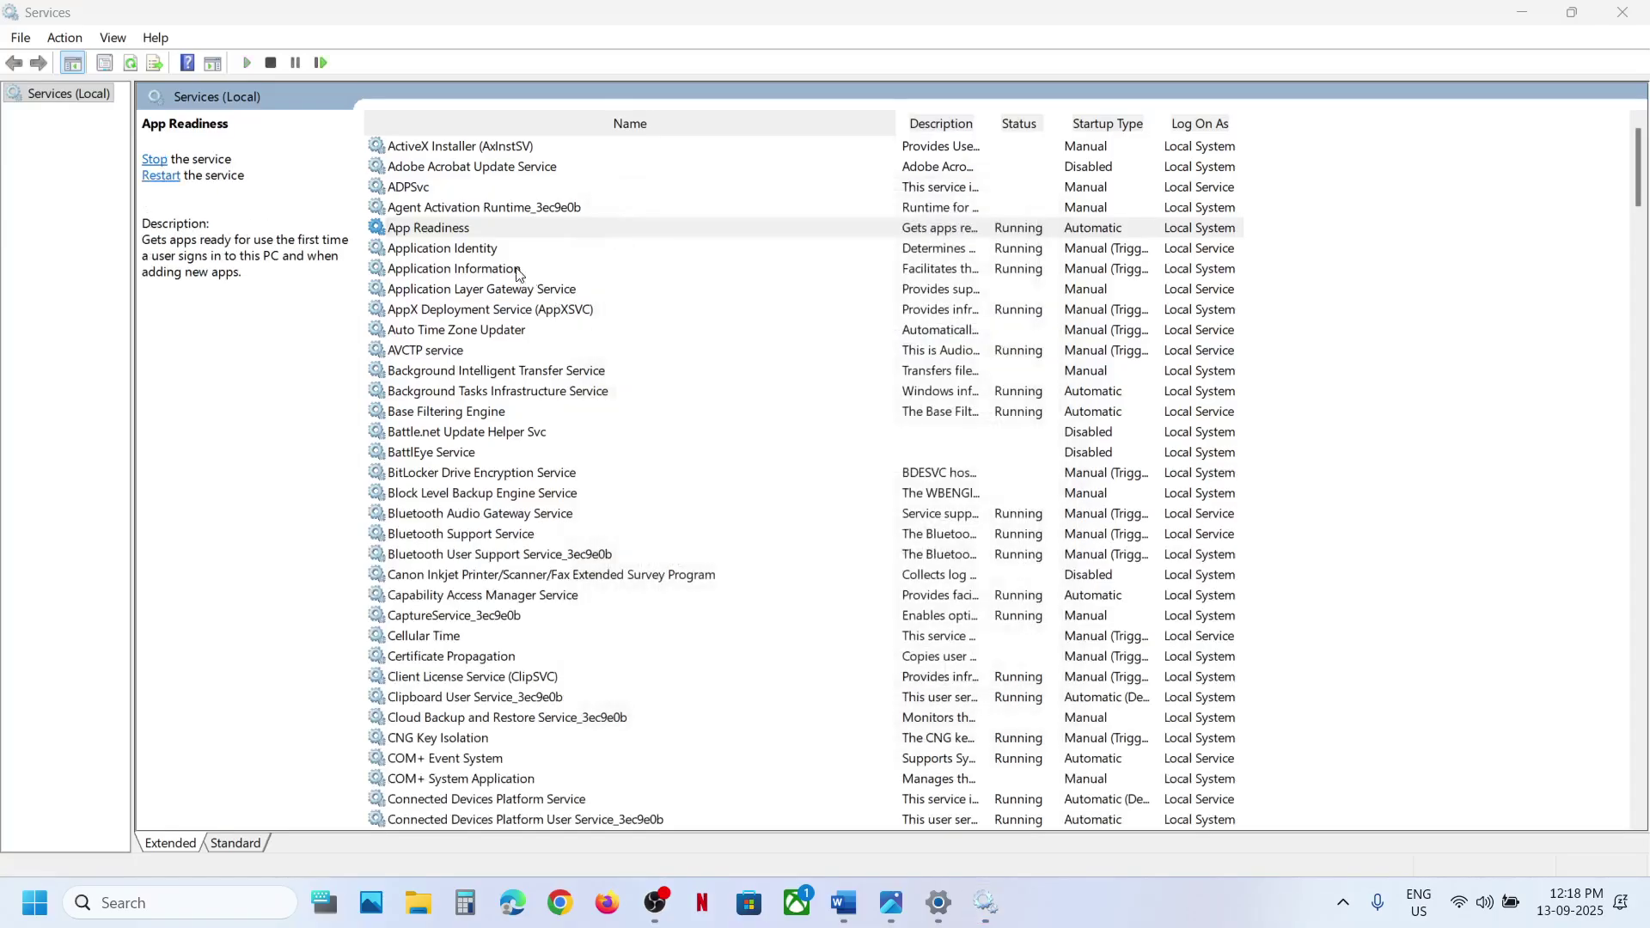
- Restart the App Readiness service from its right-click menu
right_click(479, 227)
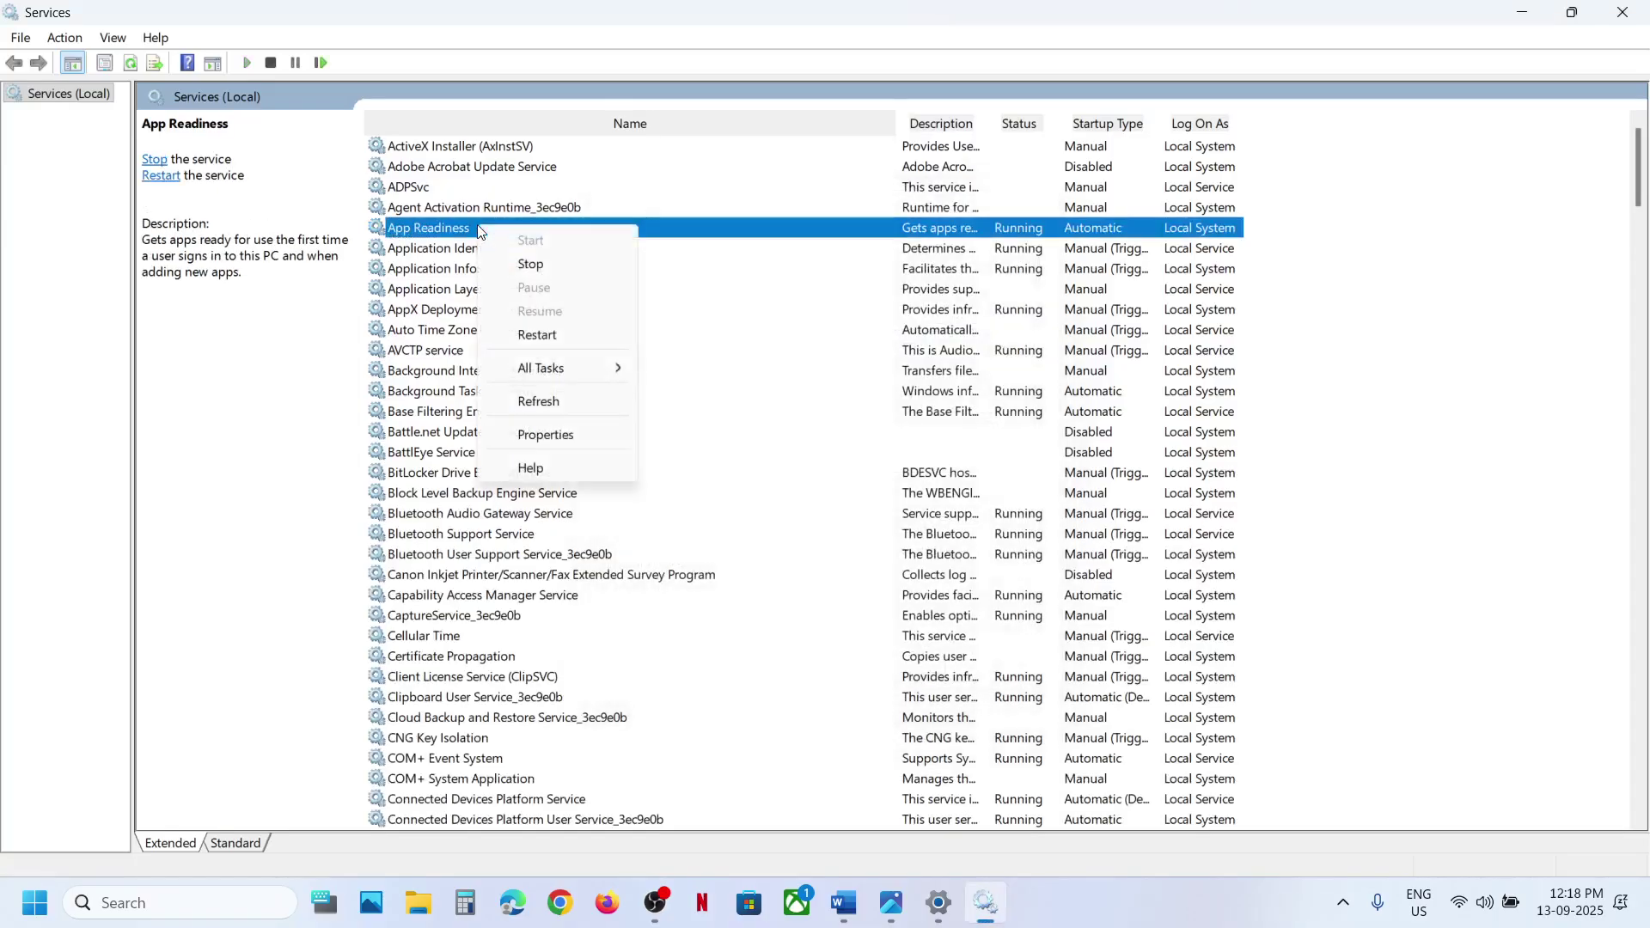
click(539, 334)
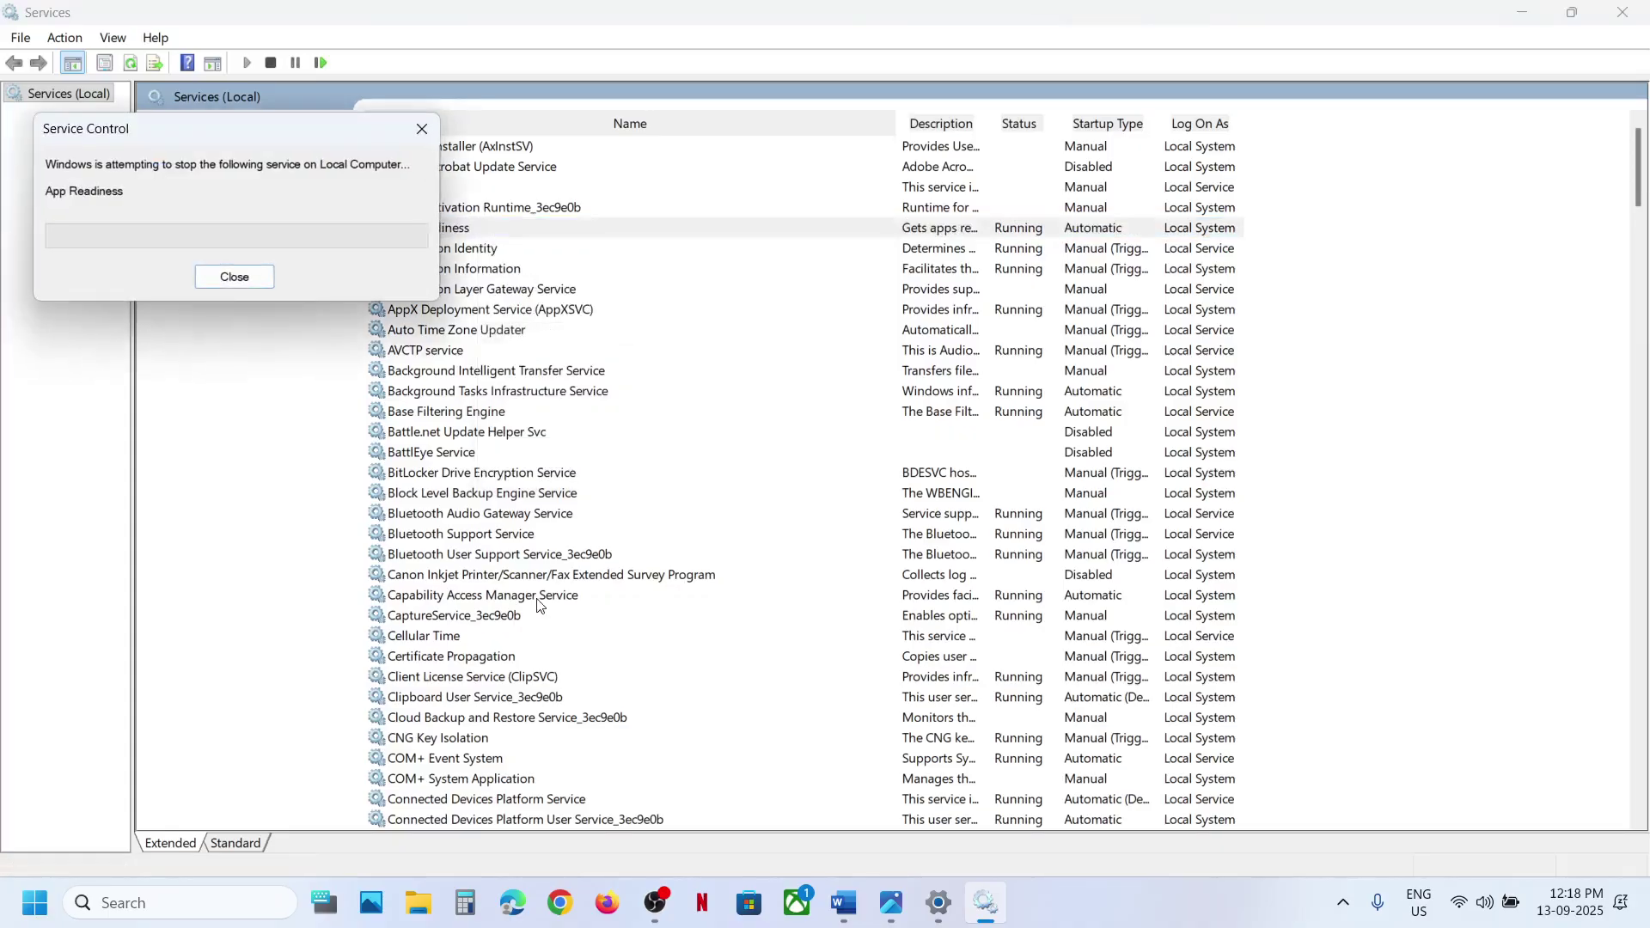
click(509, 636)
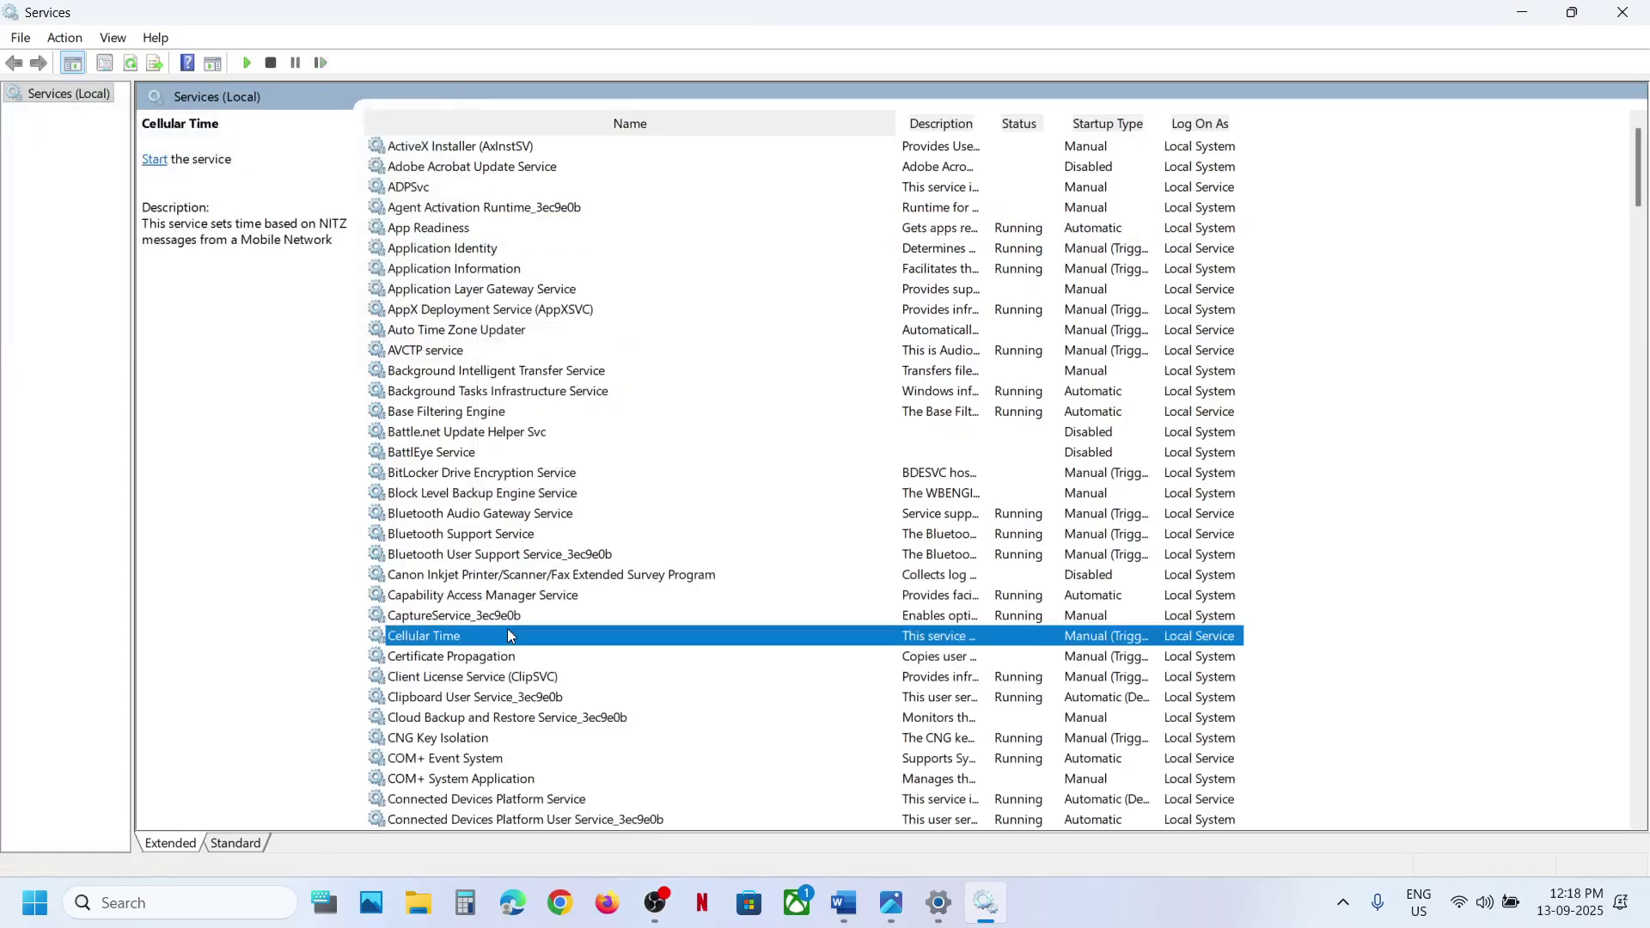
- Set the Windows Update service's startup type to Automatic and apply it
scroll(508, 636, down, 20)
click(471, 536)
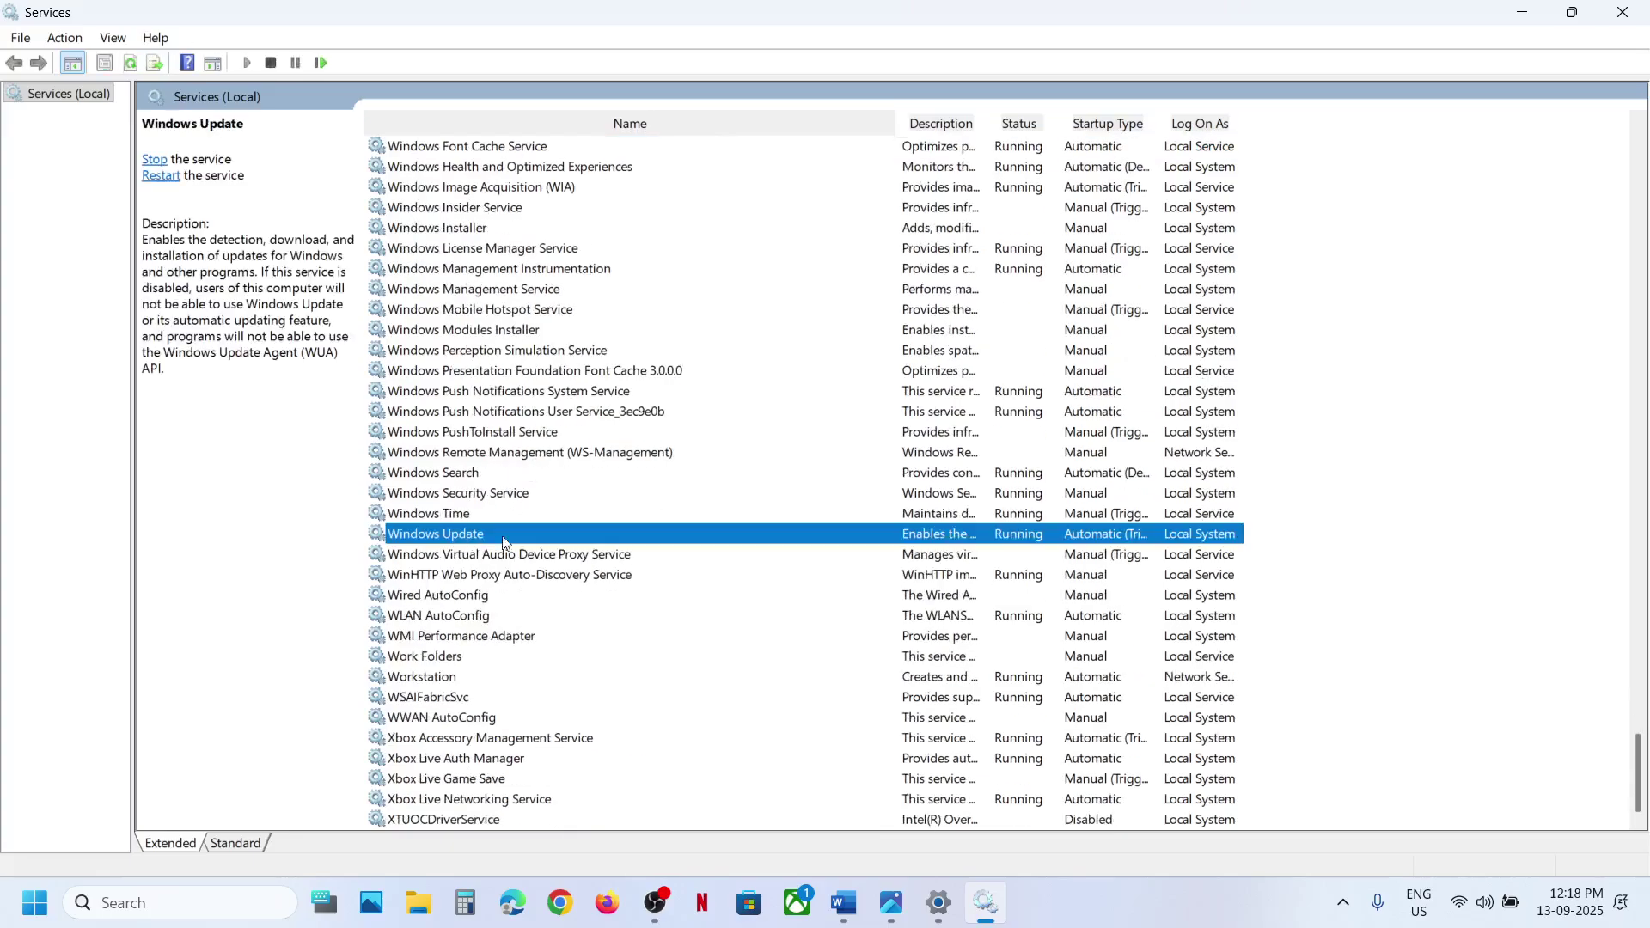
double_click(535, 543)
click(808, 424)
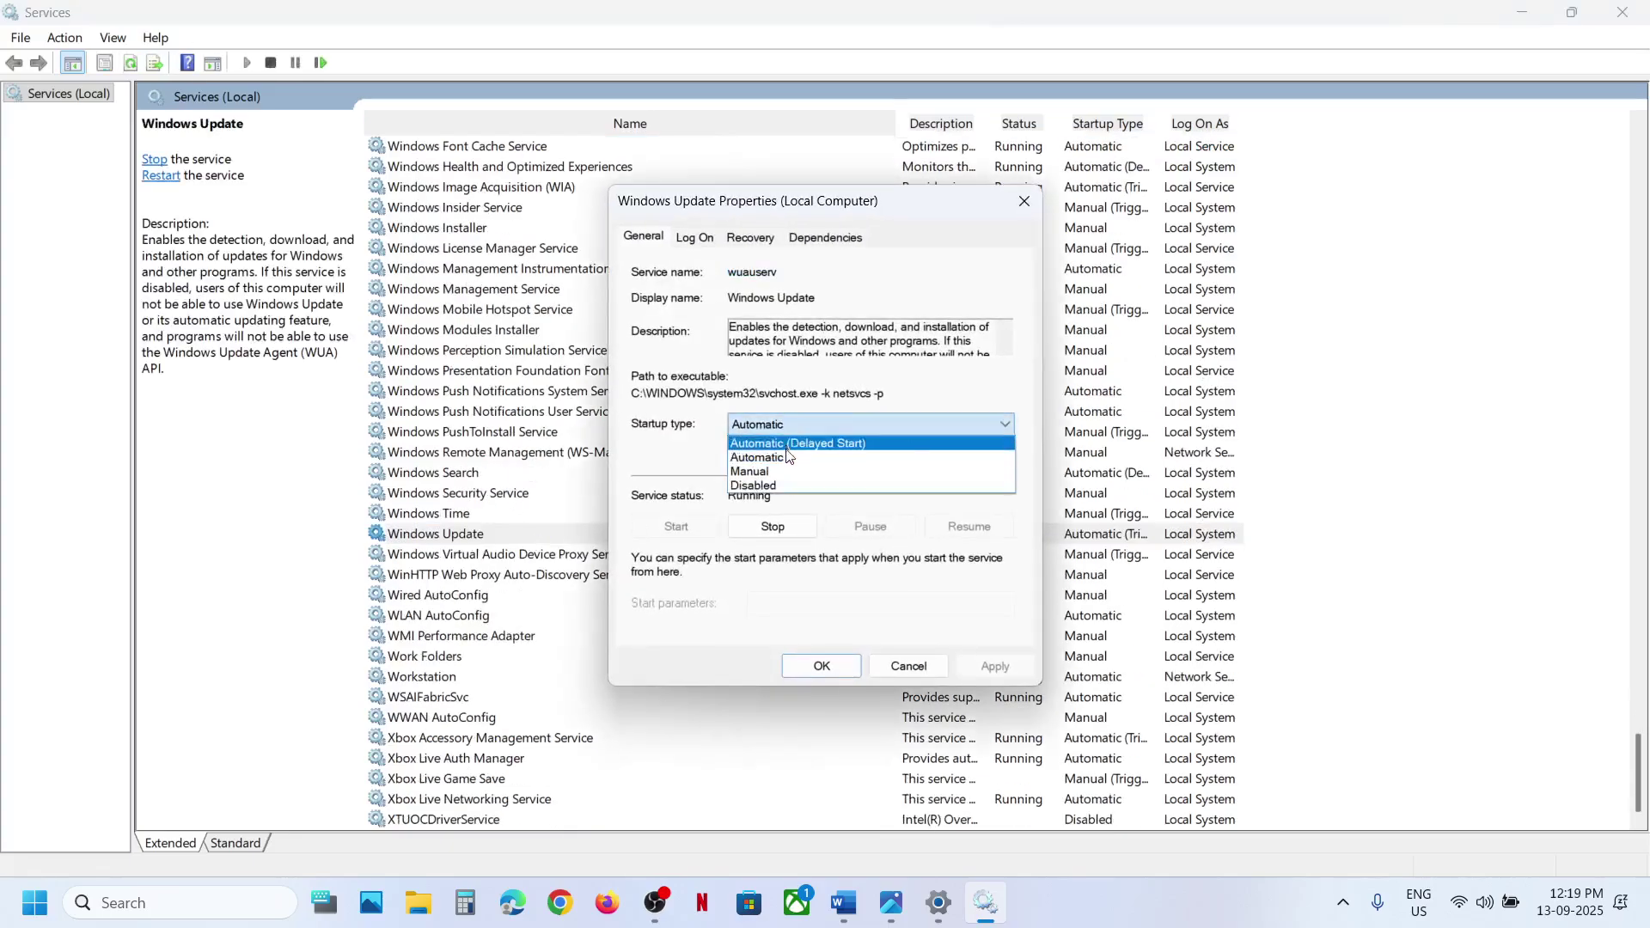
click(787, 458)
click(990, 667)
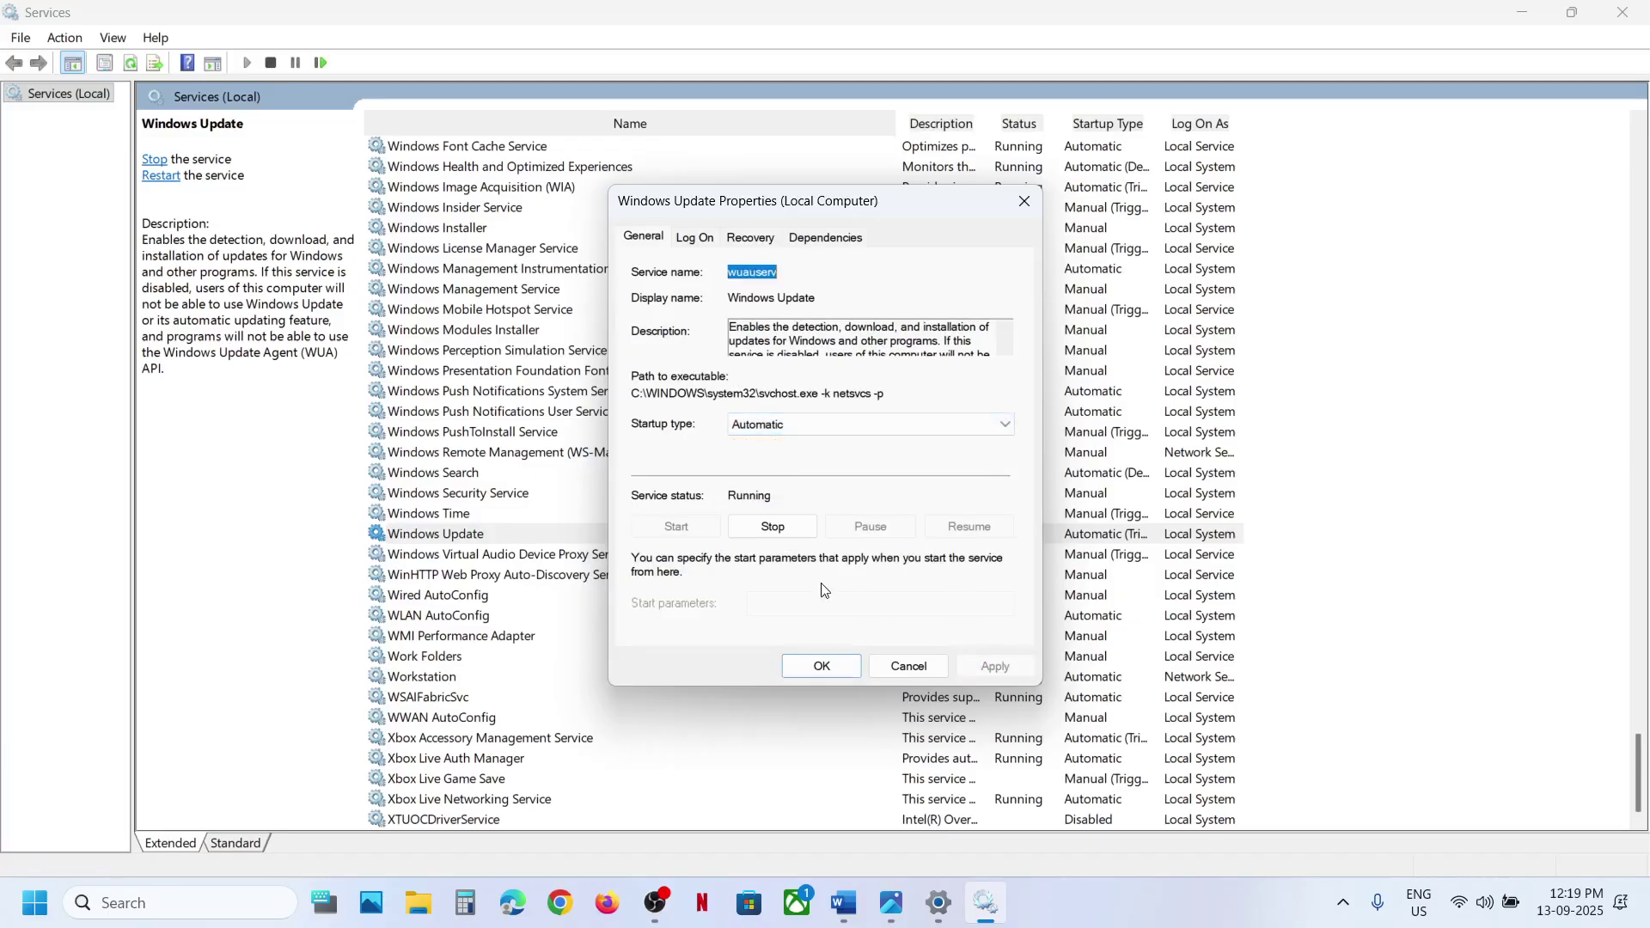
click(798, 665)
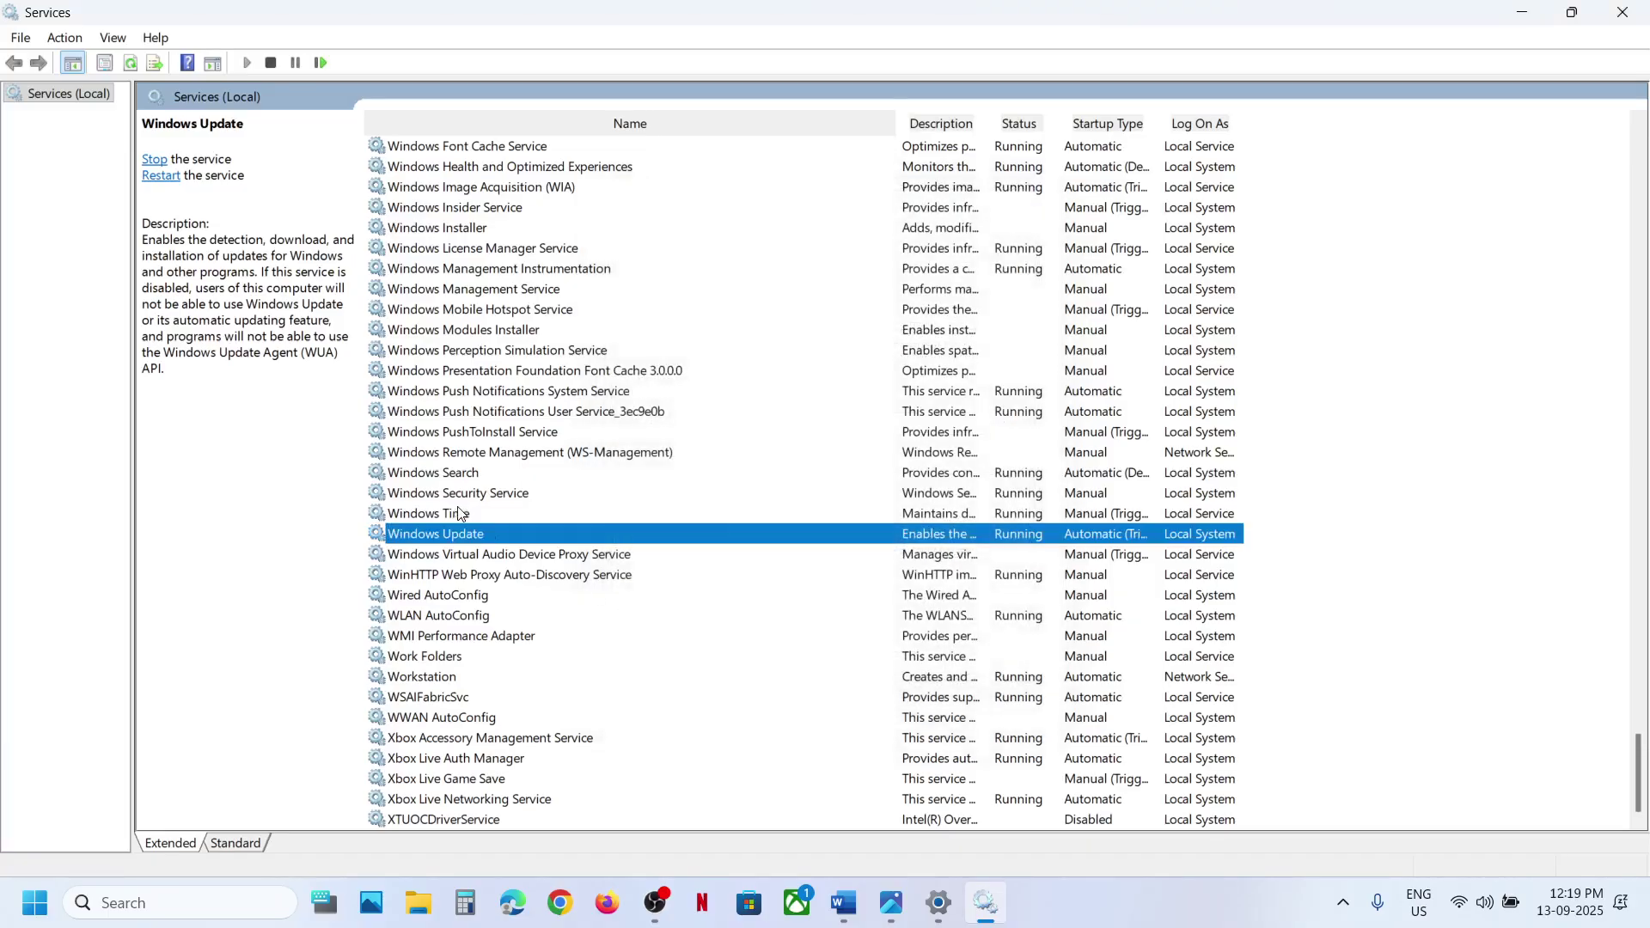
- Restart the Windows Update service from its right-click menu
right_click(452, 535)
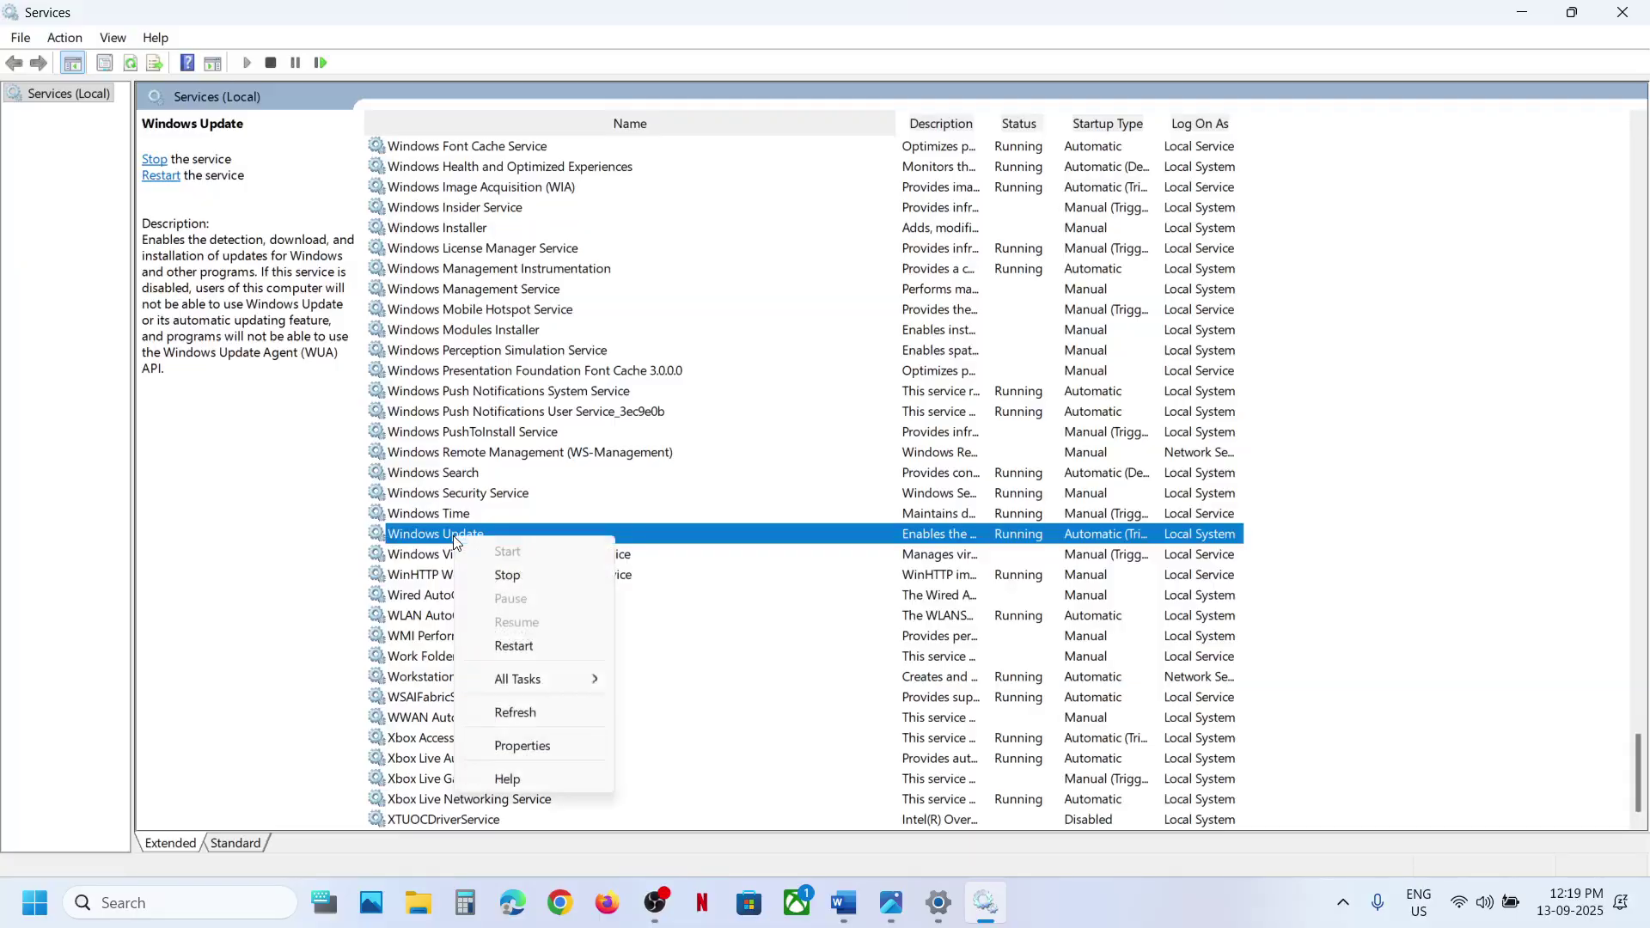
click(514, 647)
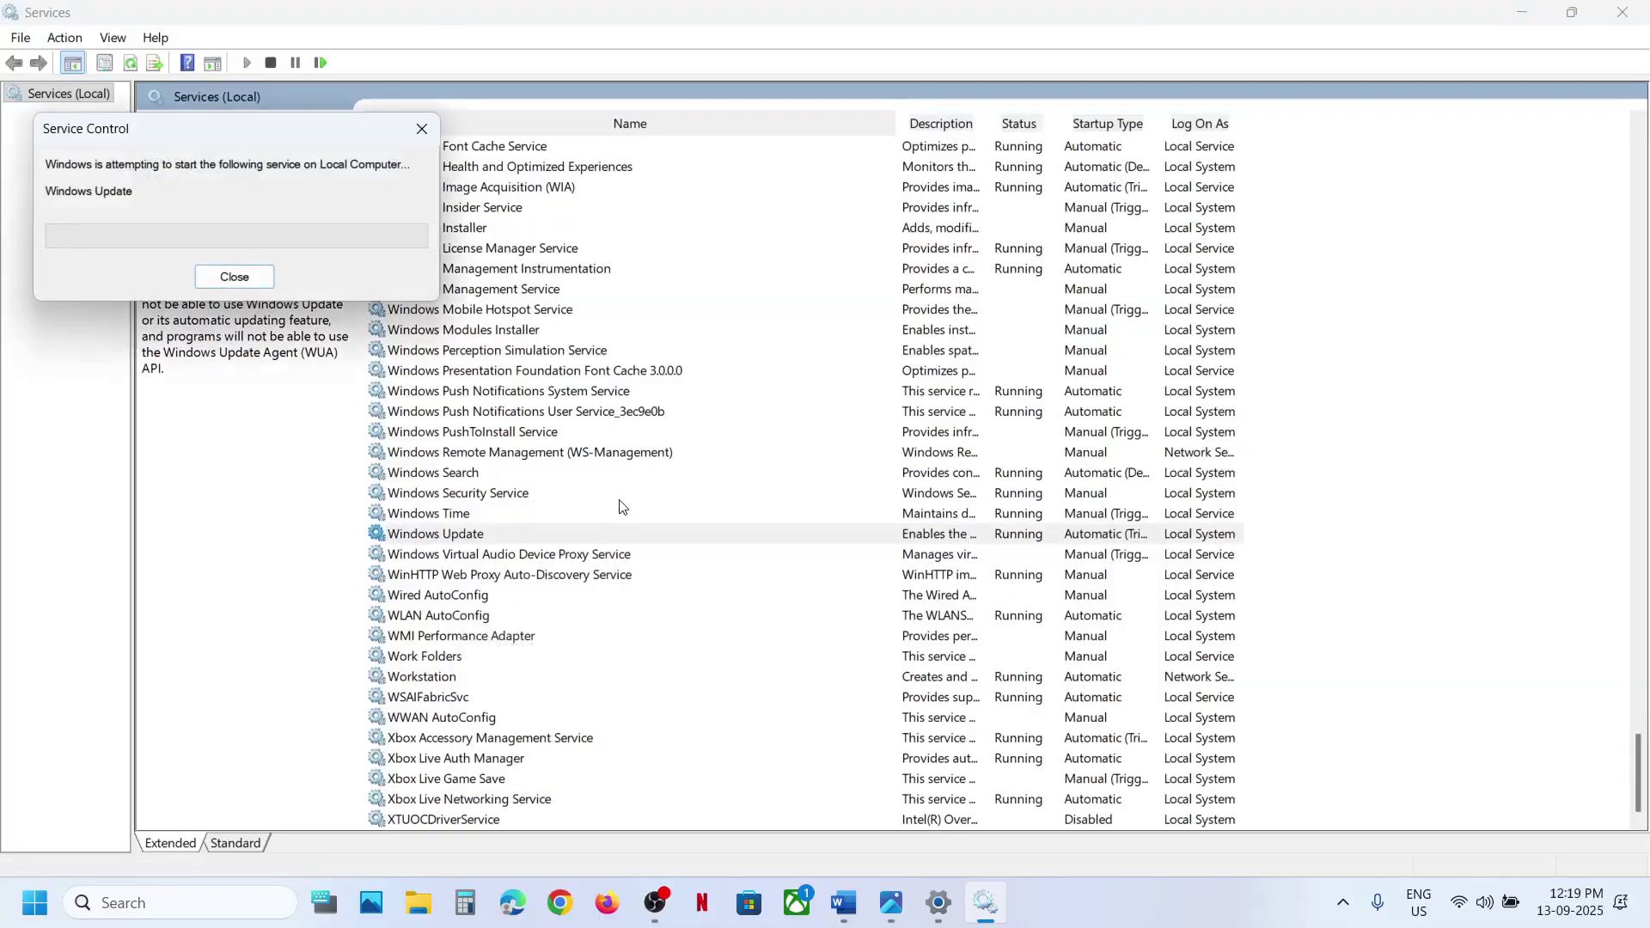
click(517, 475)
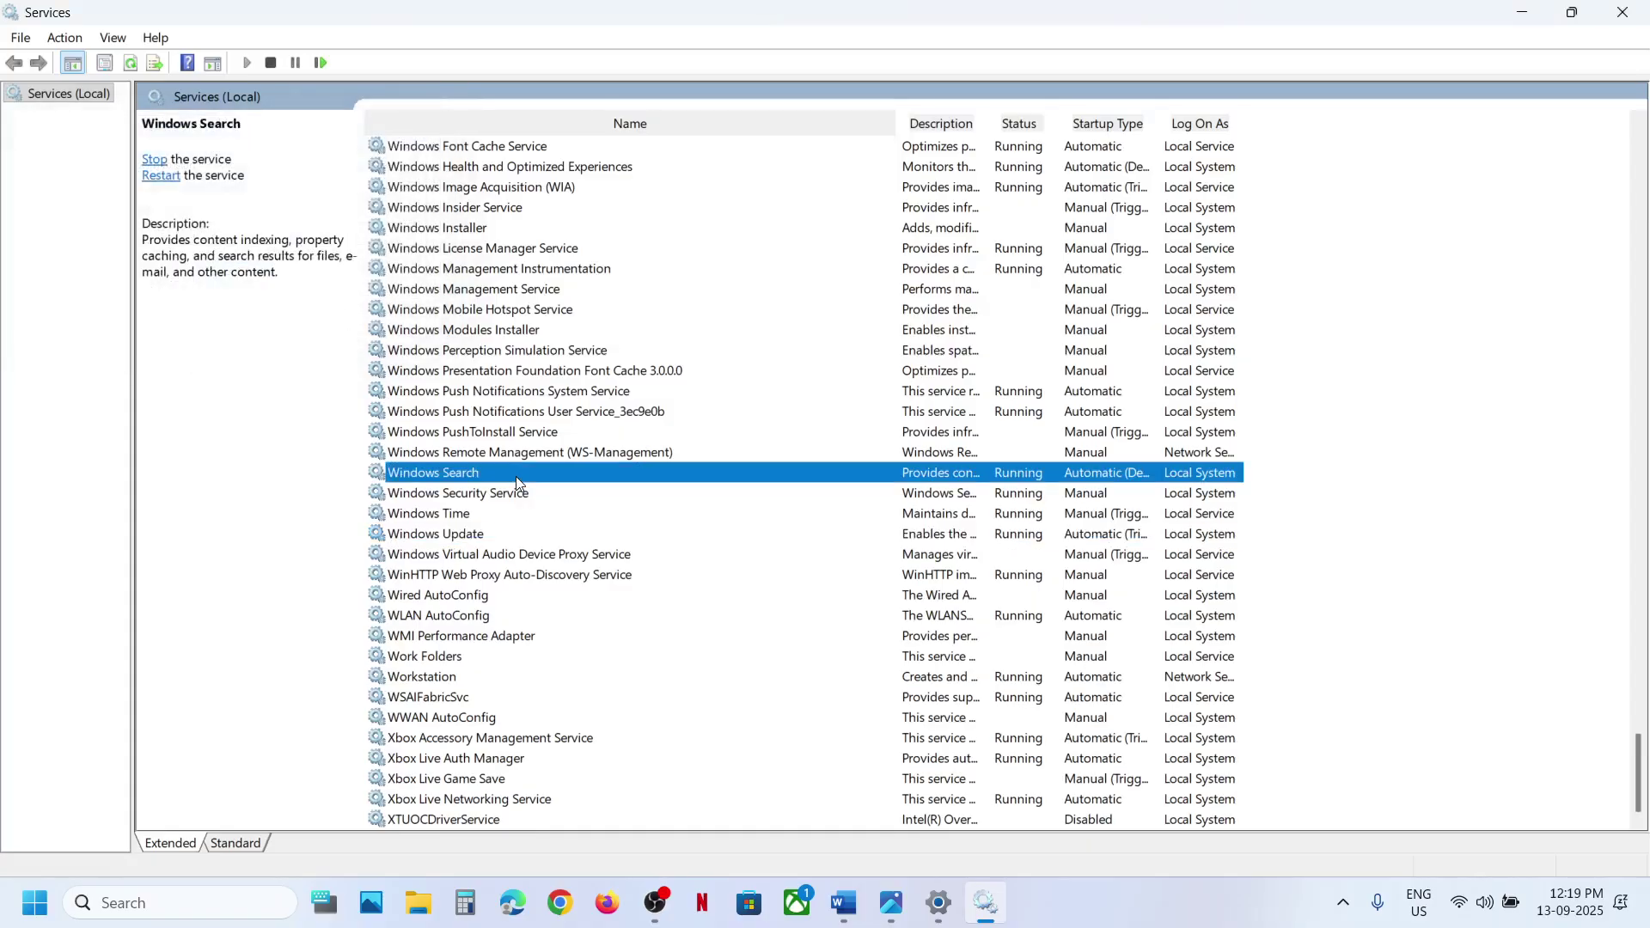
key(b)
scroll(517, 482, up, 4)
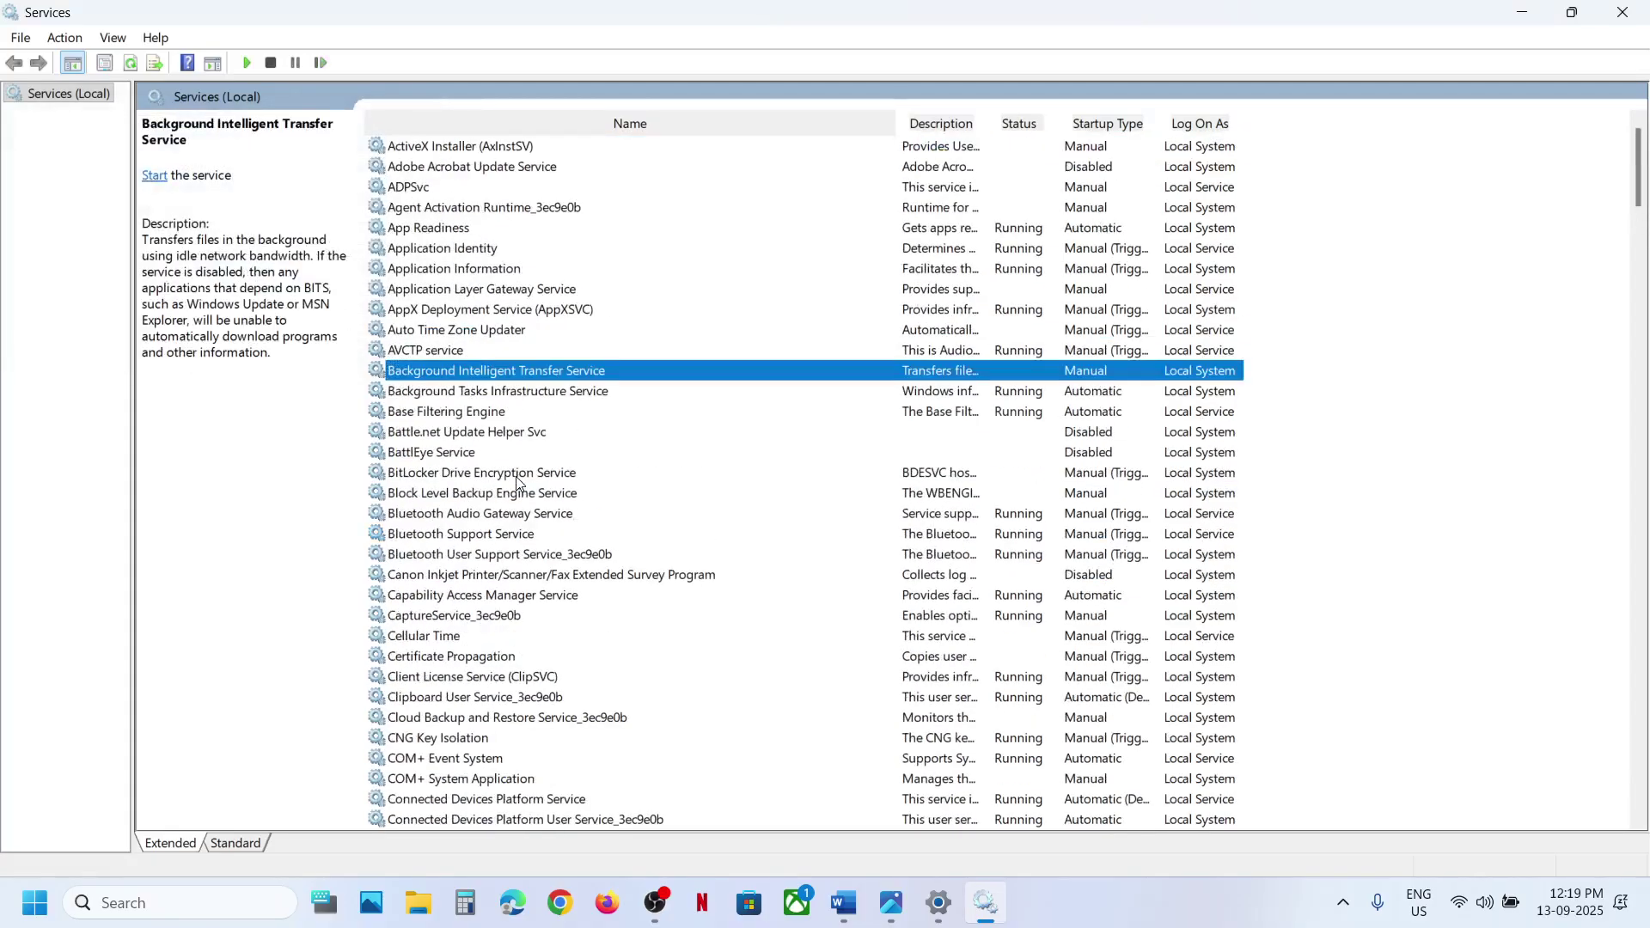
- Set Background Intelligent Transfer Service startup type to Automatic and apply it
double_click(555, 378)
click(769, 425)
click(758, 457)
click(994, 667)
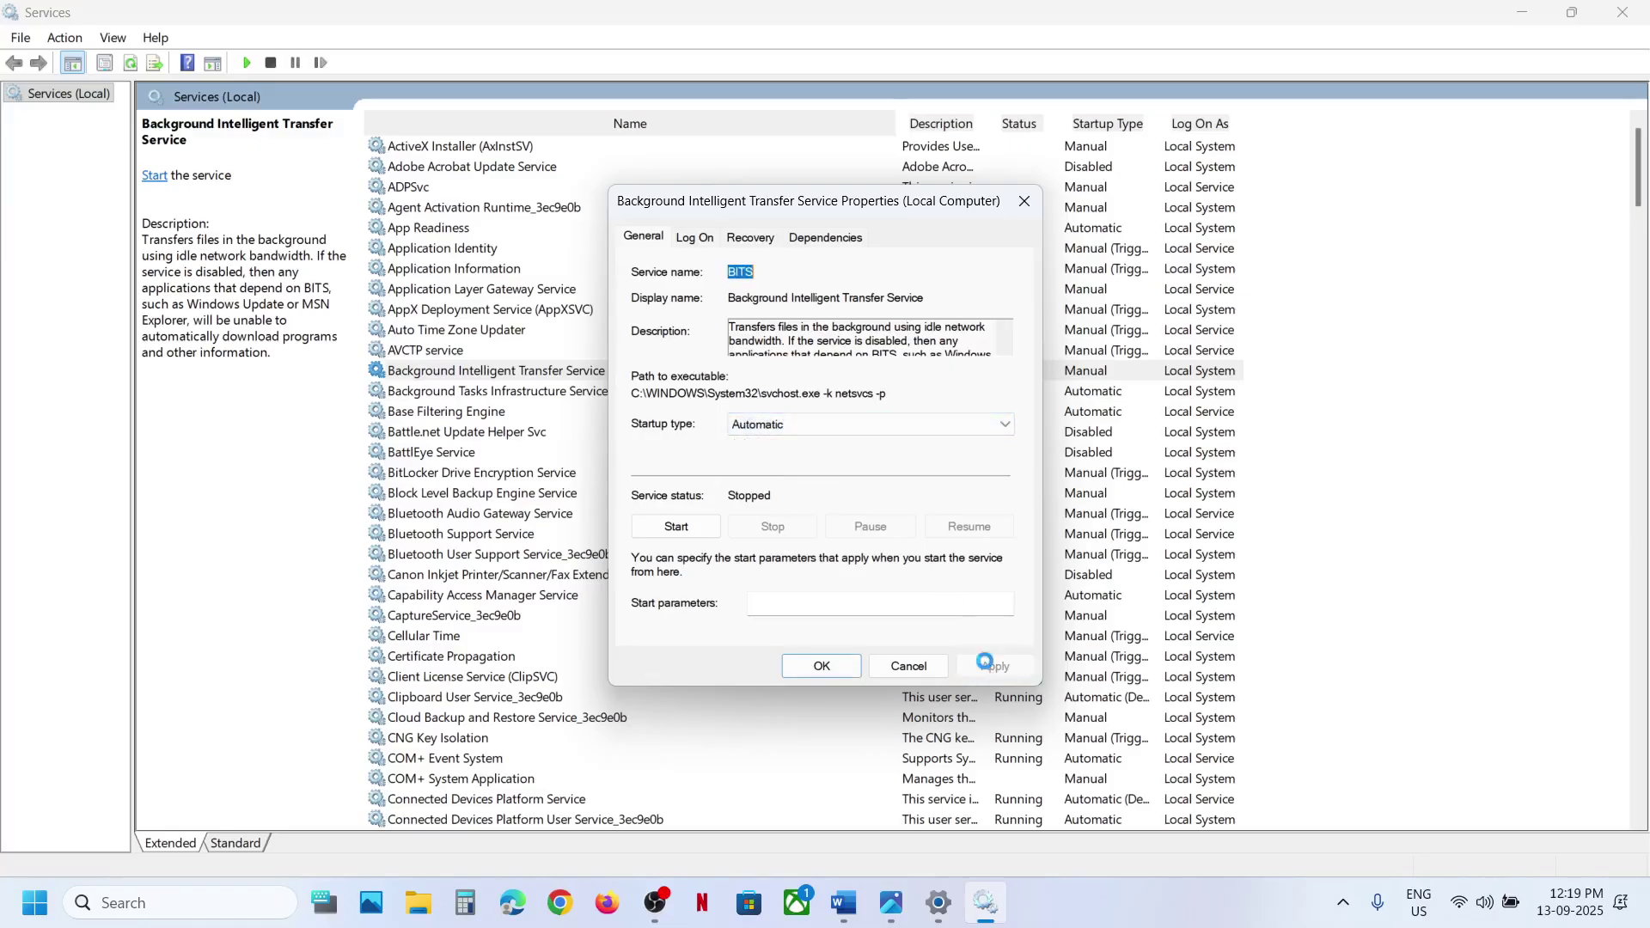
- Start BITS, close its properties, then restart the service
click(691, 519)
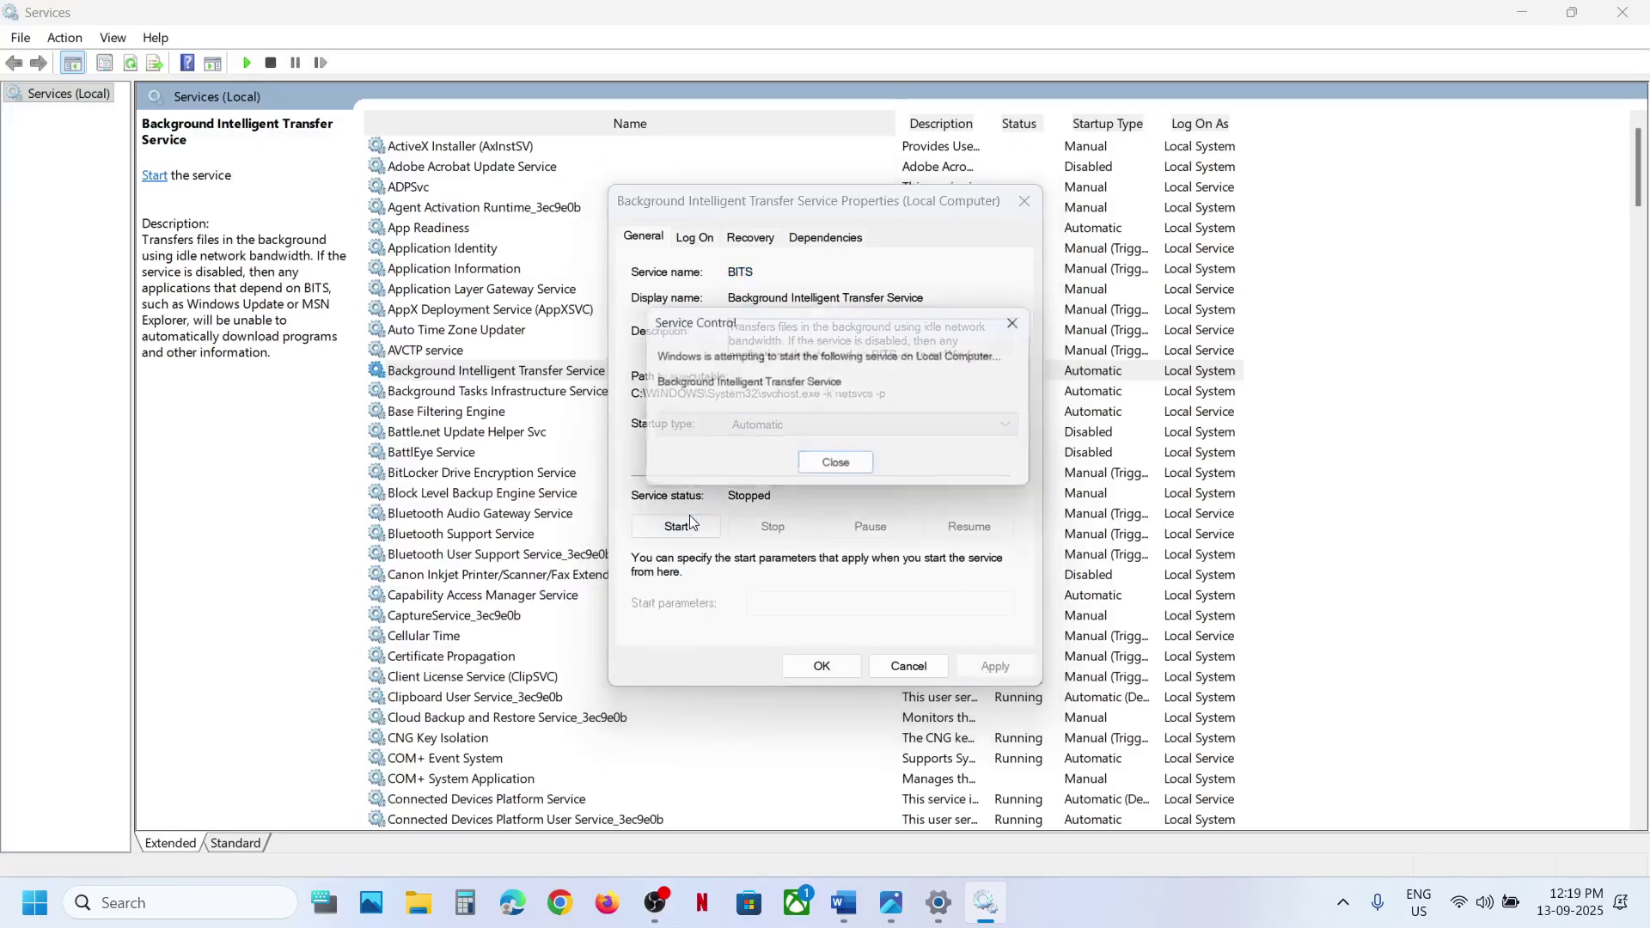
click(822, 667)
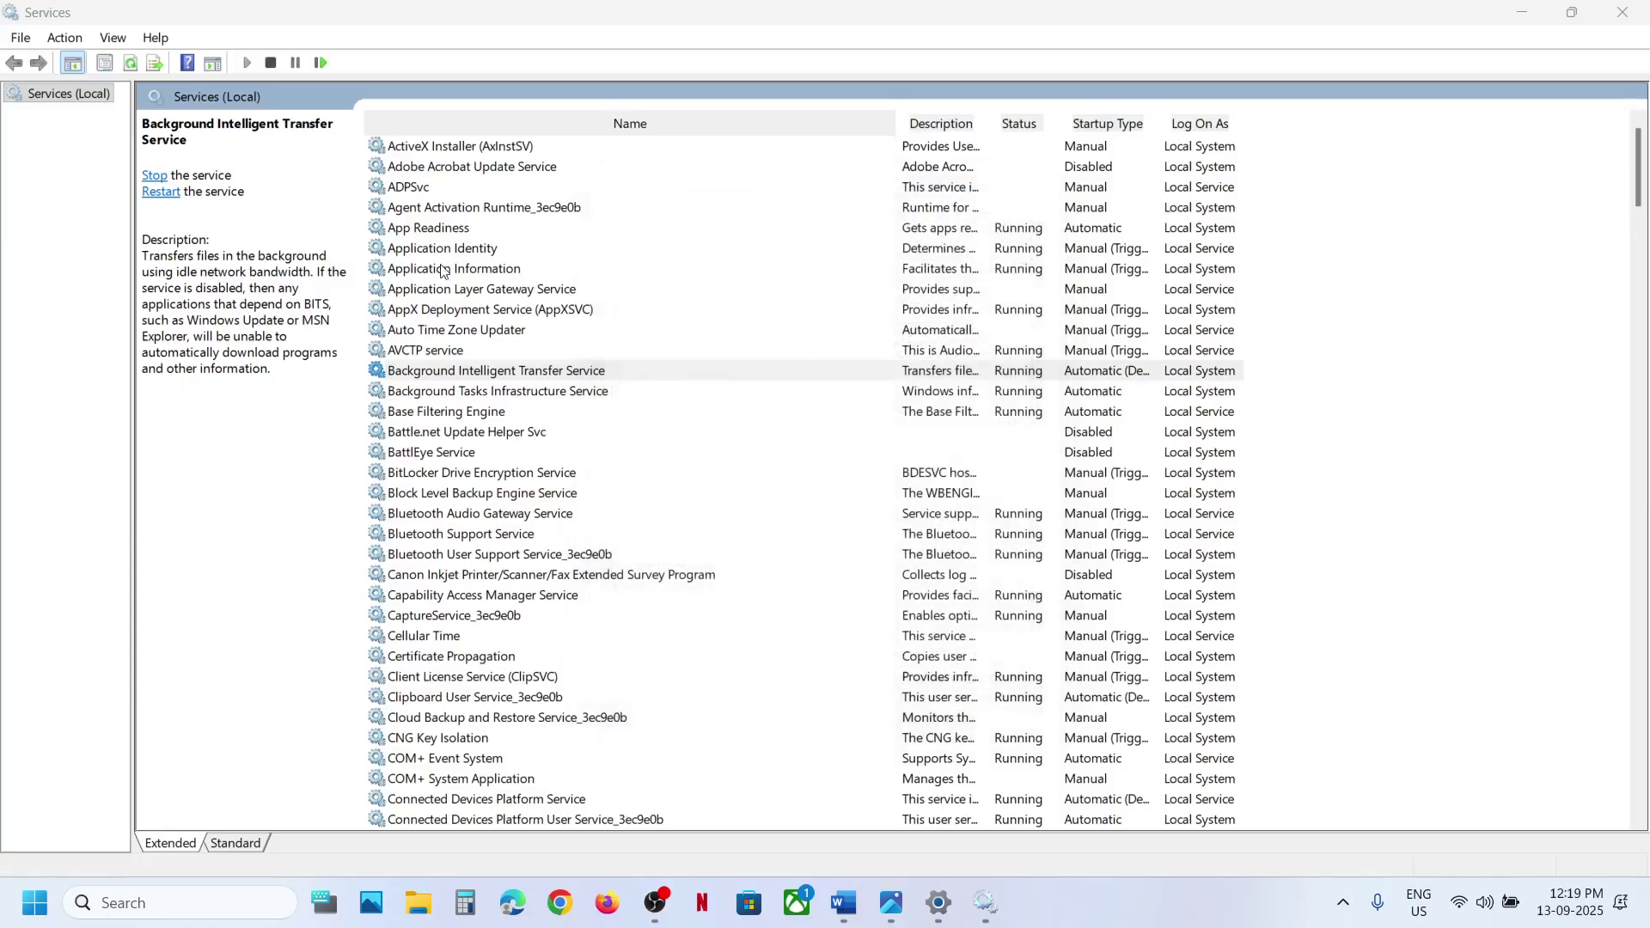
right_click(446, 375)
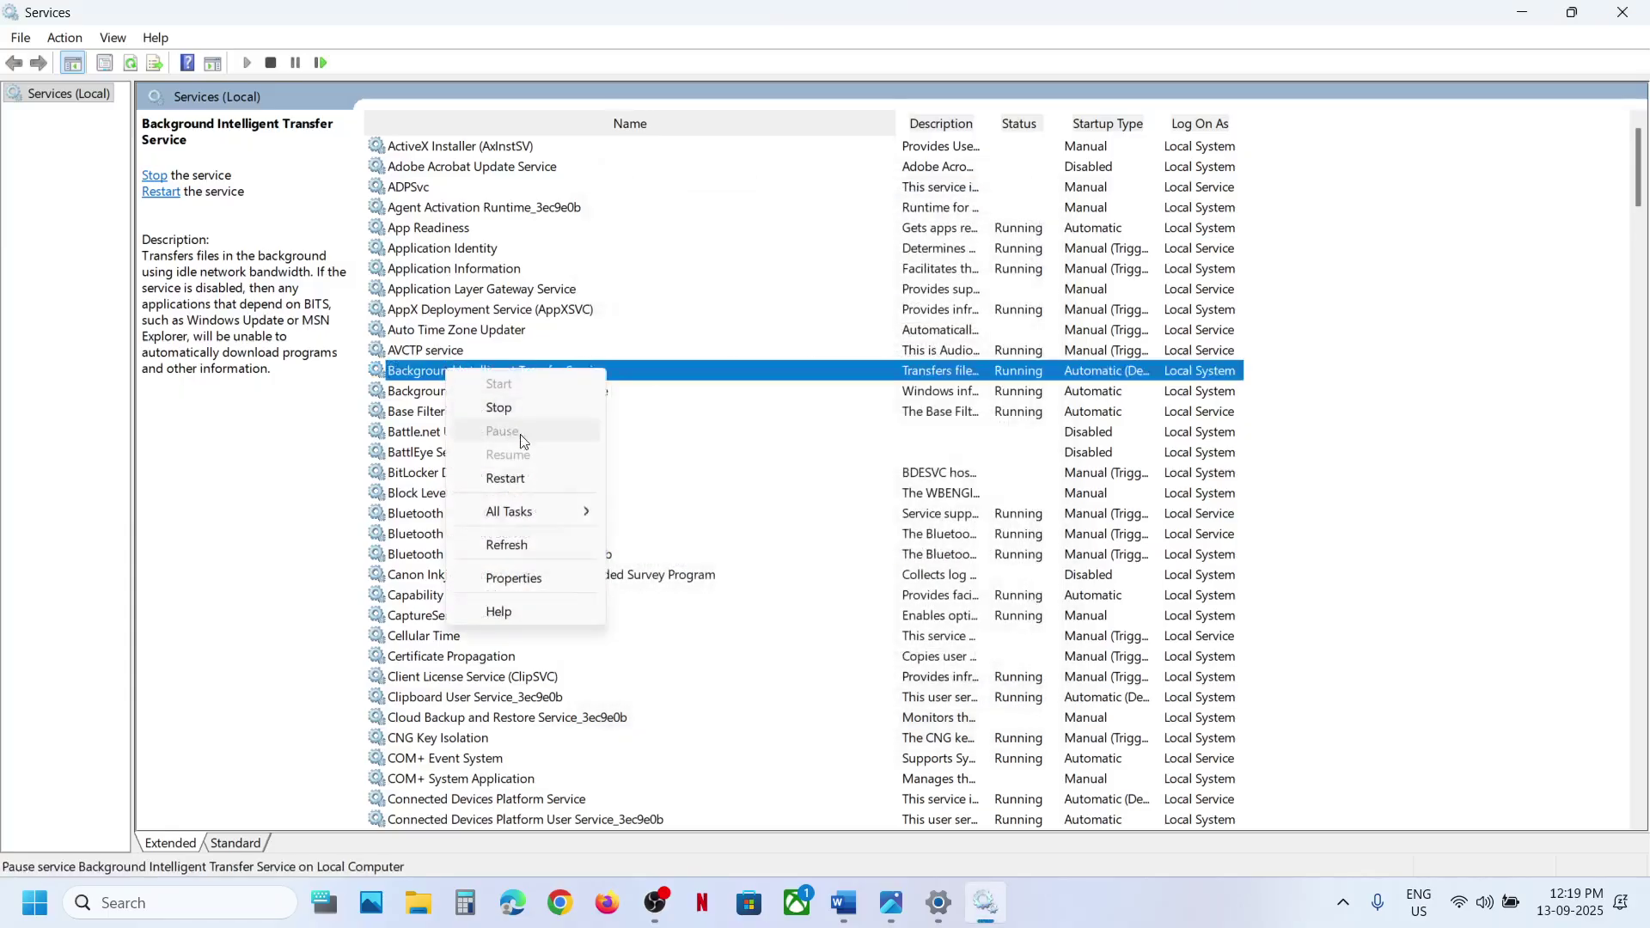
click(512, 477)
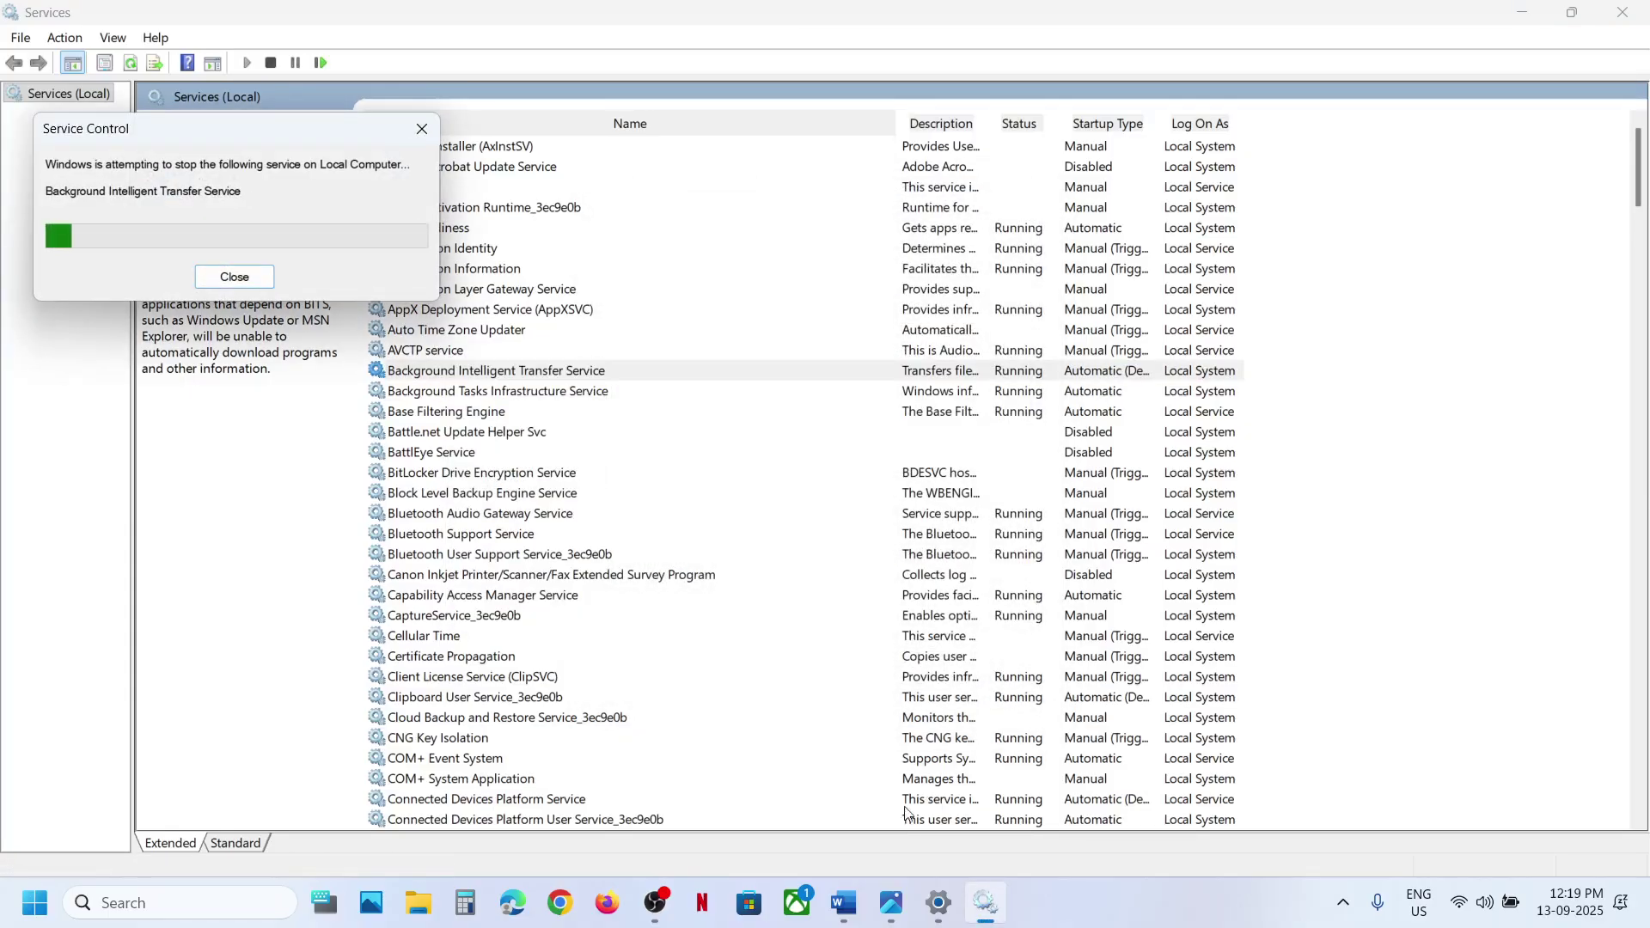
- Pause Windows updates for 1 week, then resume them
click(944, 909)
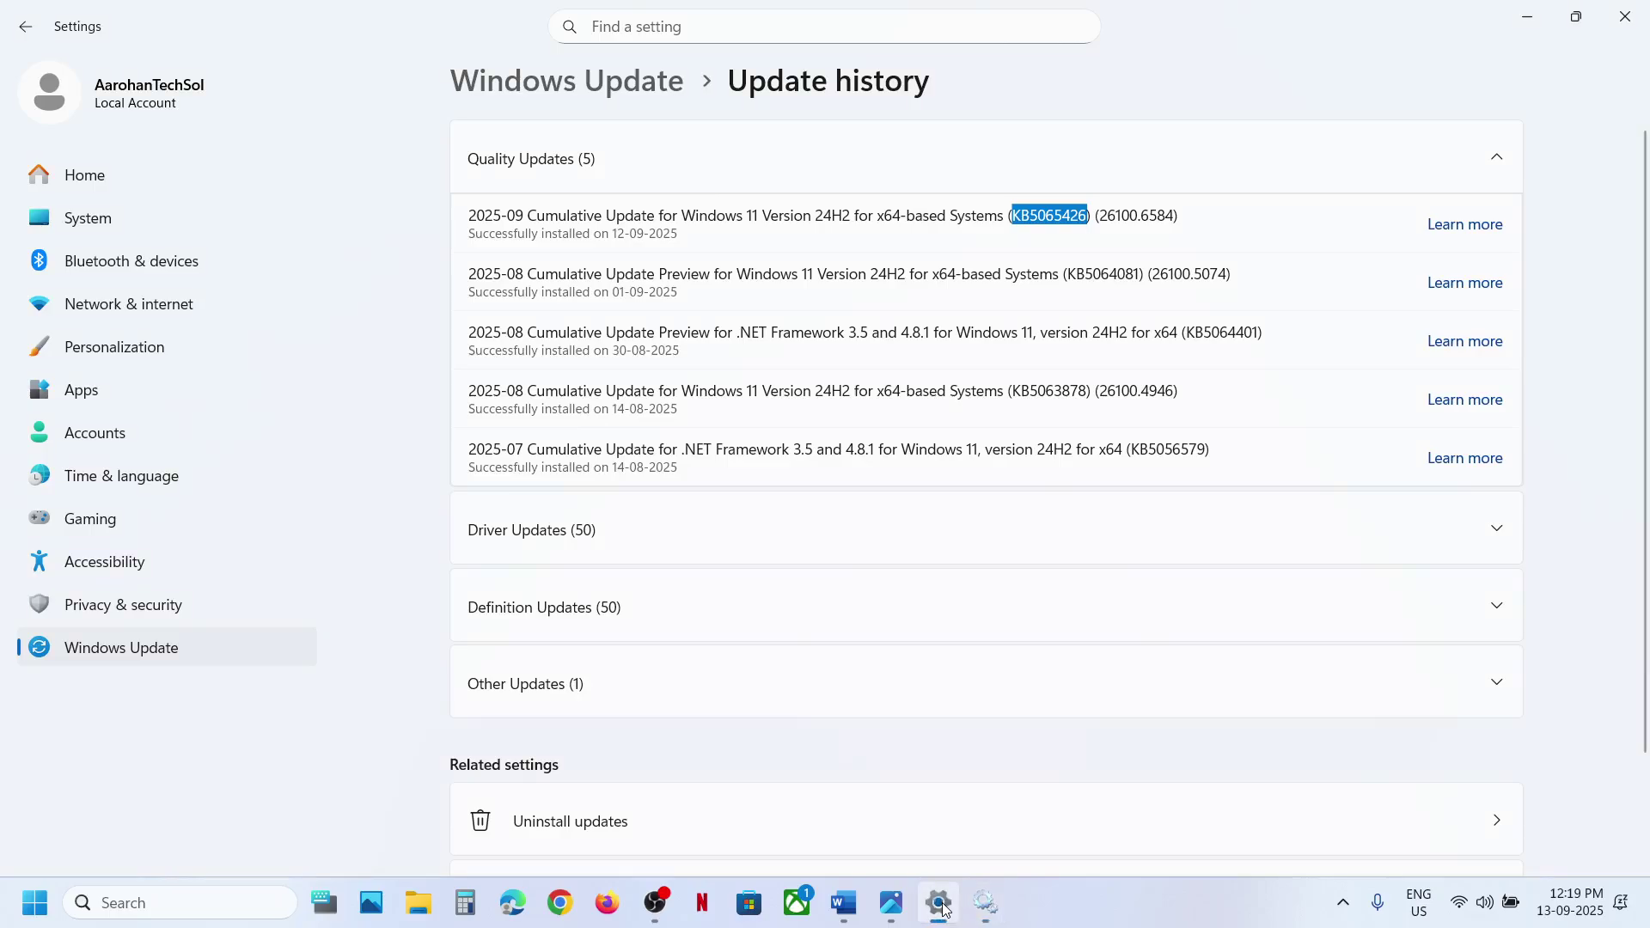
click(182, 652)
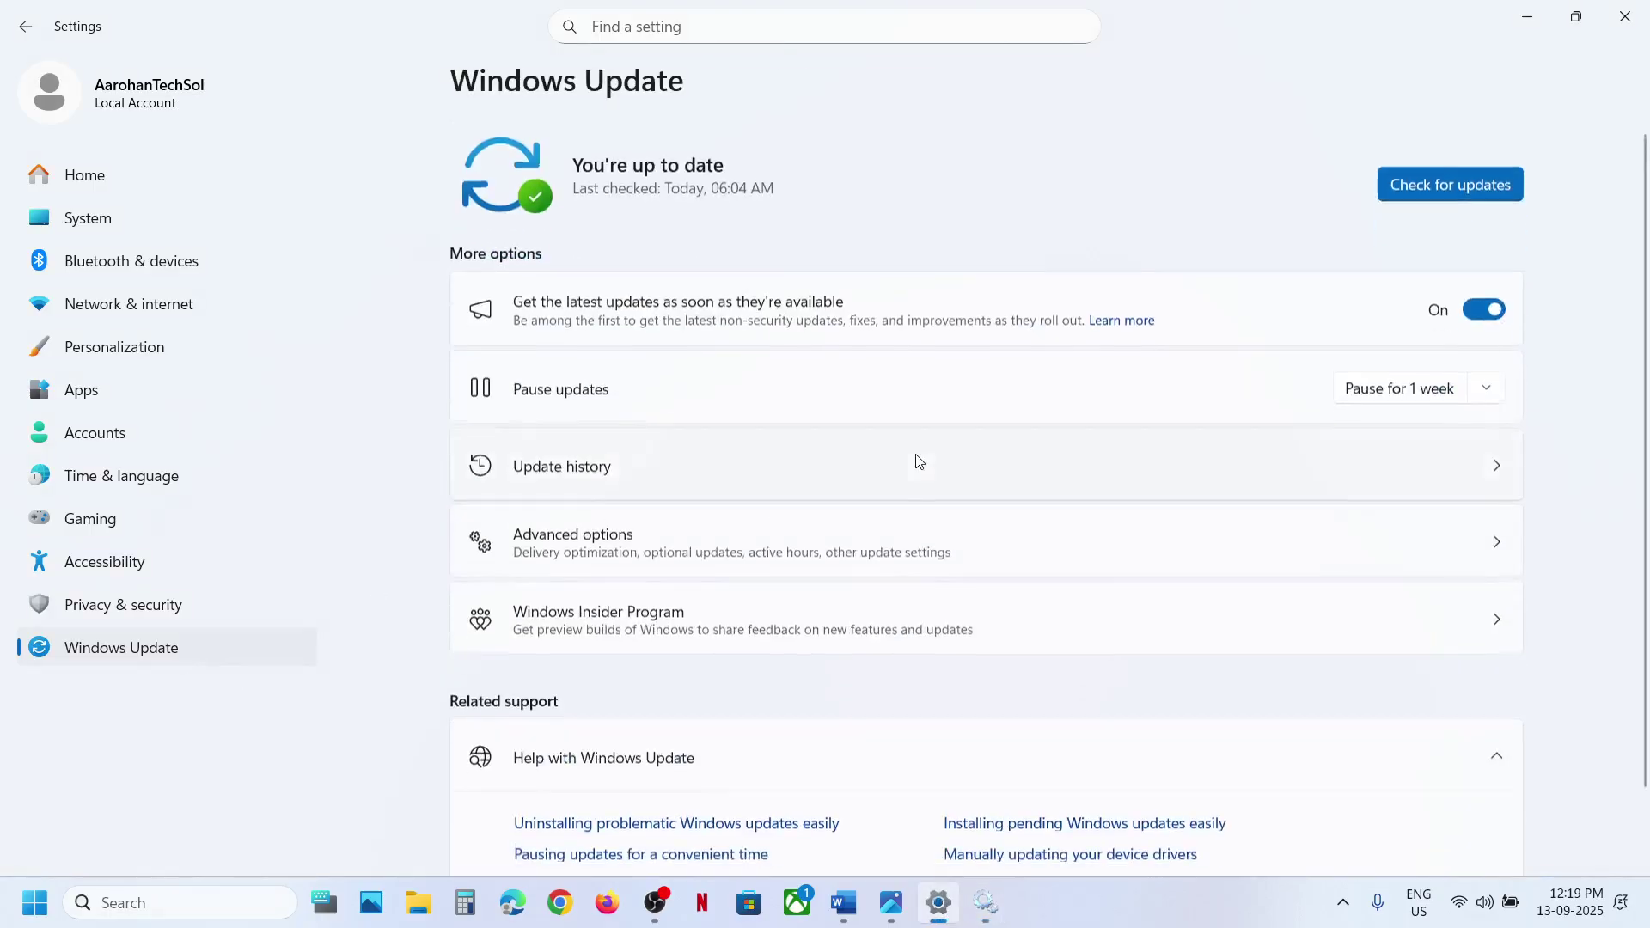
click(1379, 399)
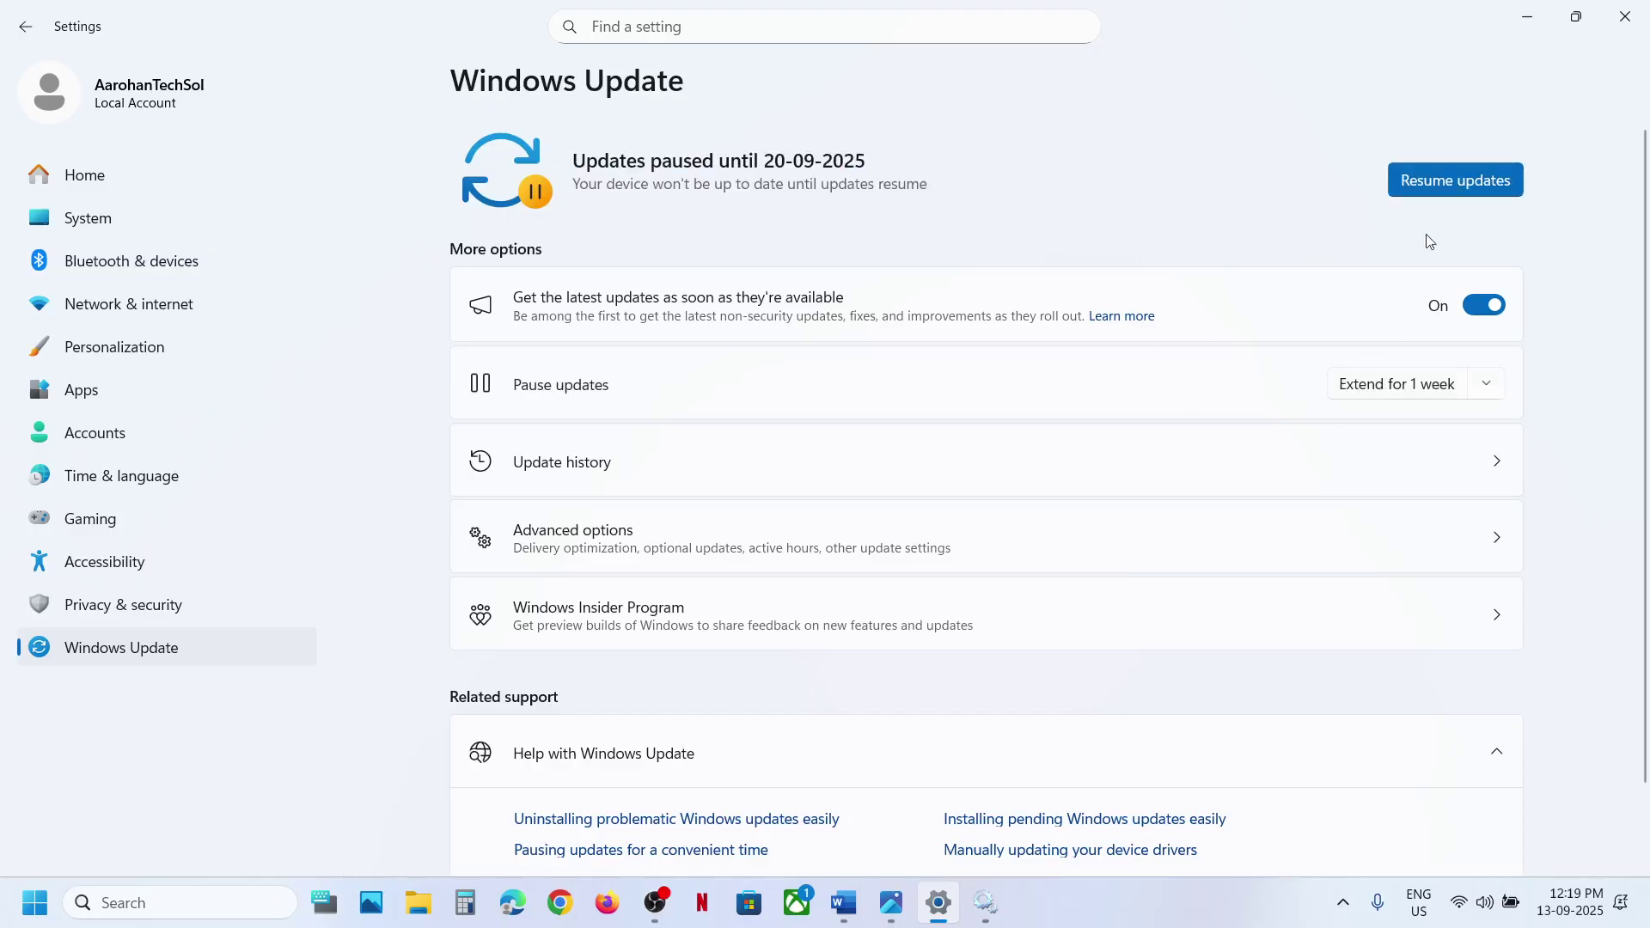
click(1445, 179)
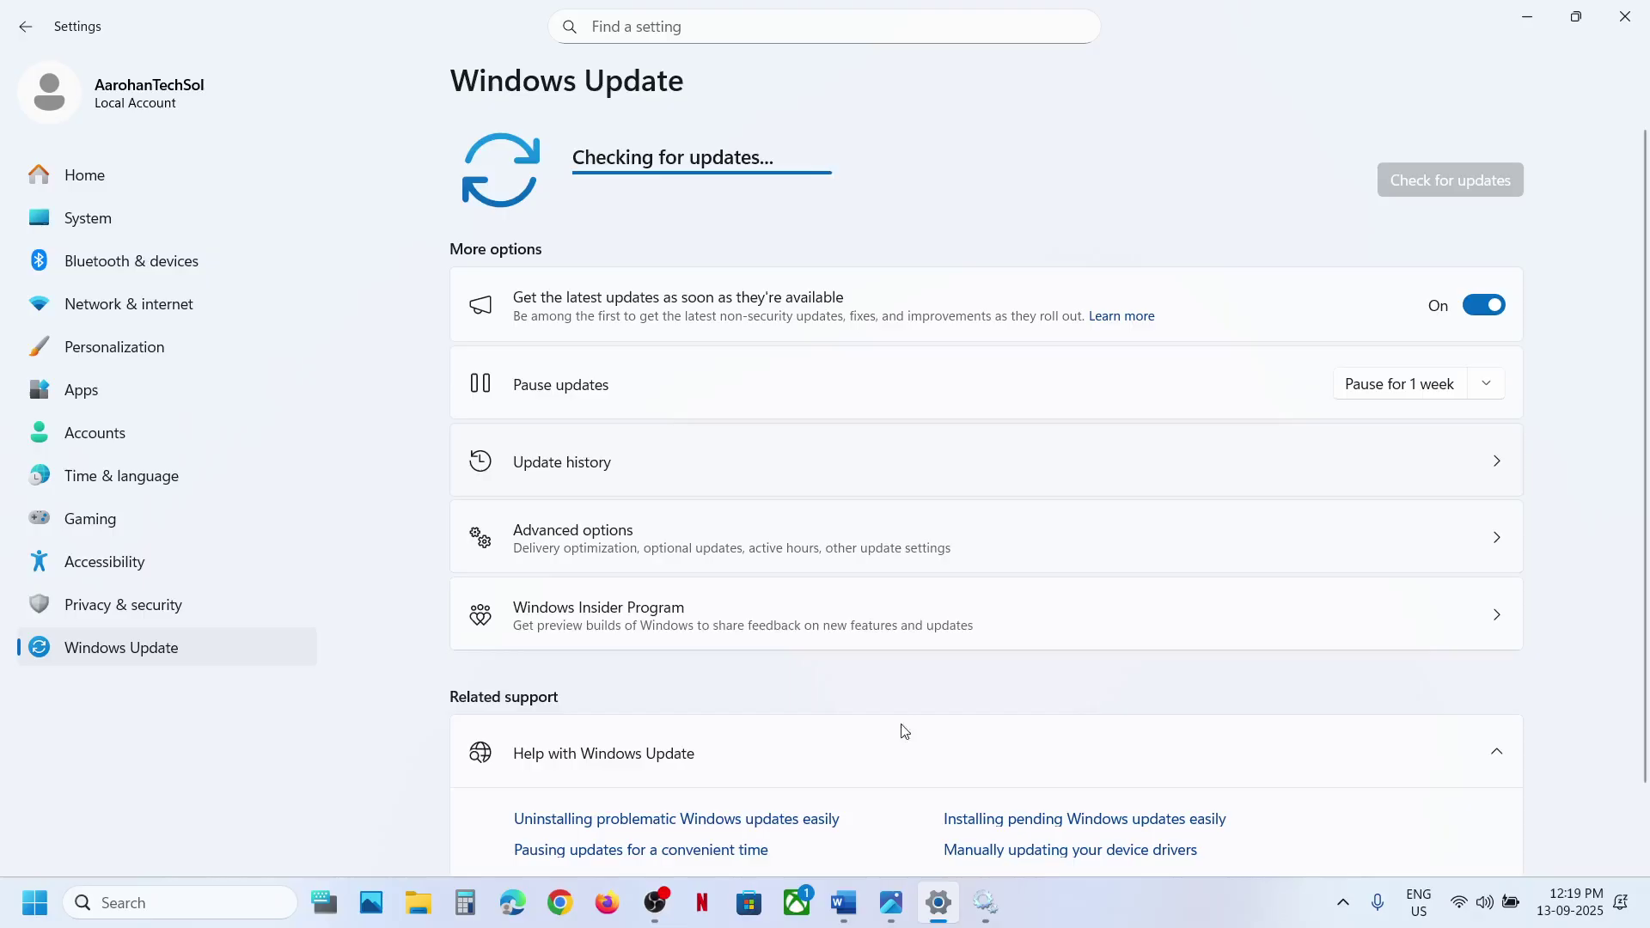
- Scroll the Word guide to Step 3's SFC and DISM commands
click(843, 903)
scroll(486, 440, down, 2)
scroll(487, 440, down, 3)
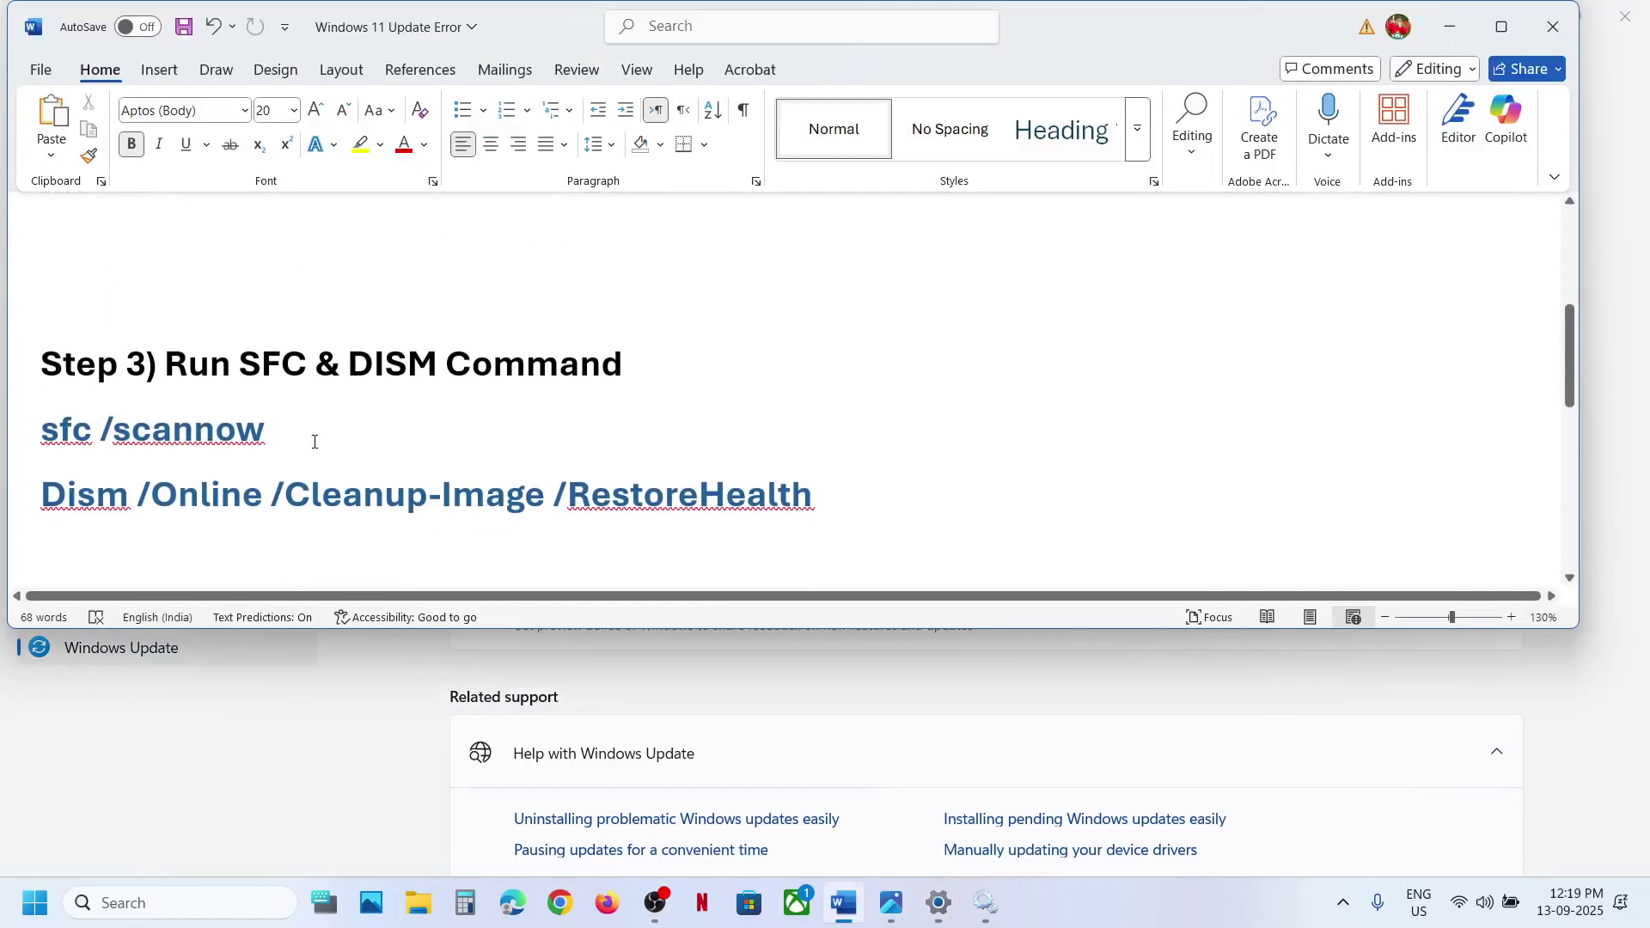
- Copy the sfc /scannow line and open Command Prompt as administrator
drag(315, 441, 53, 438)
key(super+c)
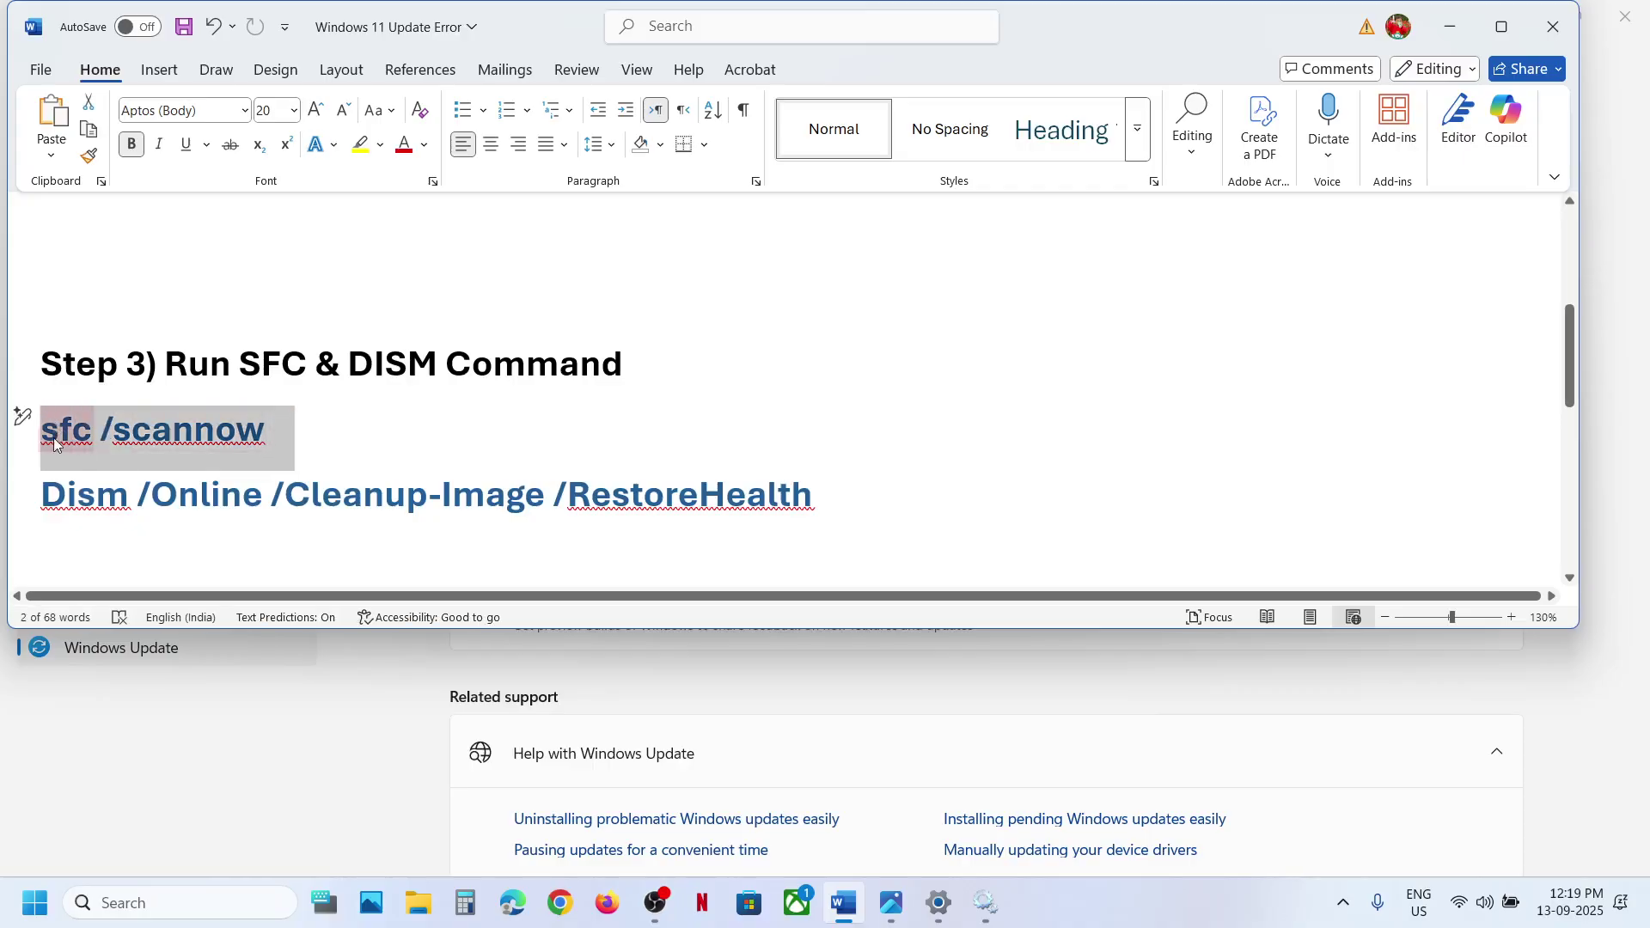
click(123, 902)
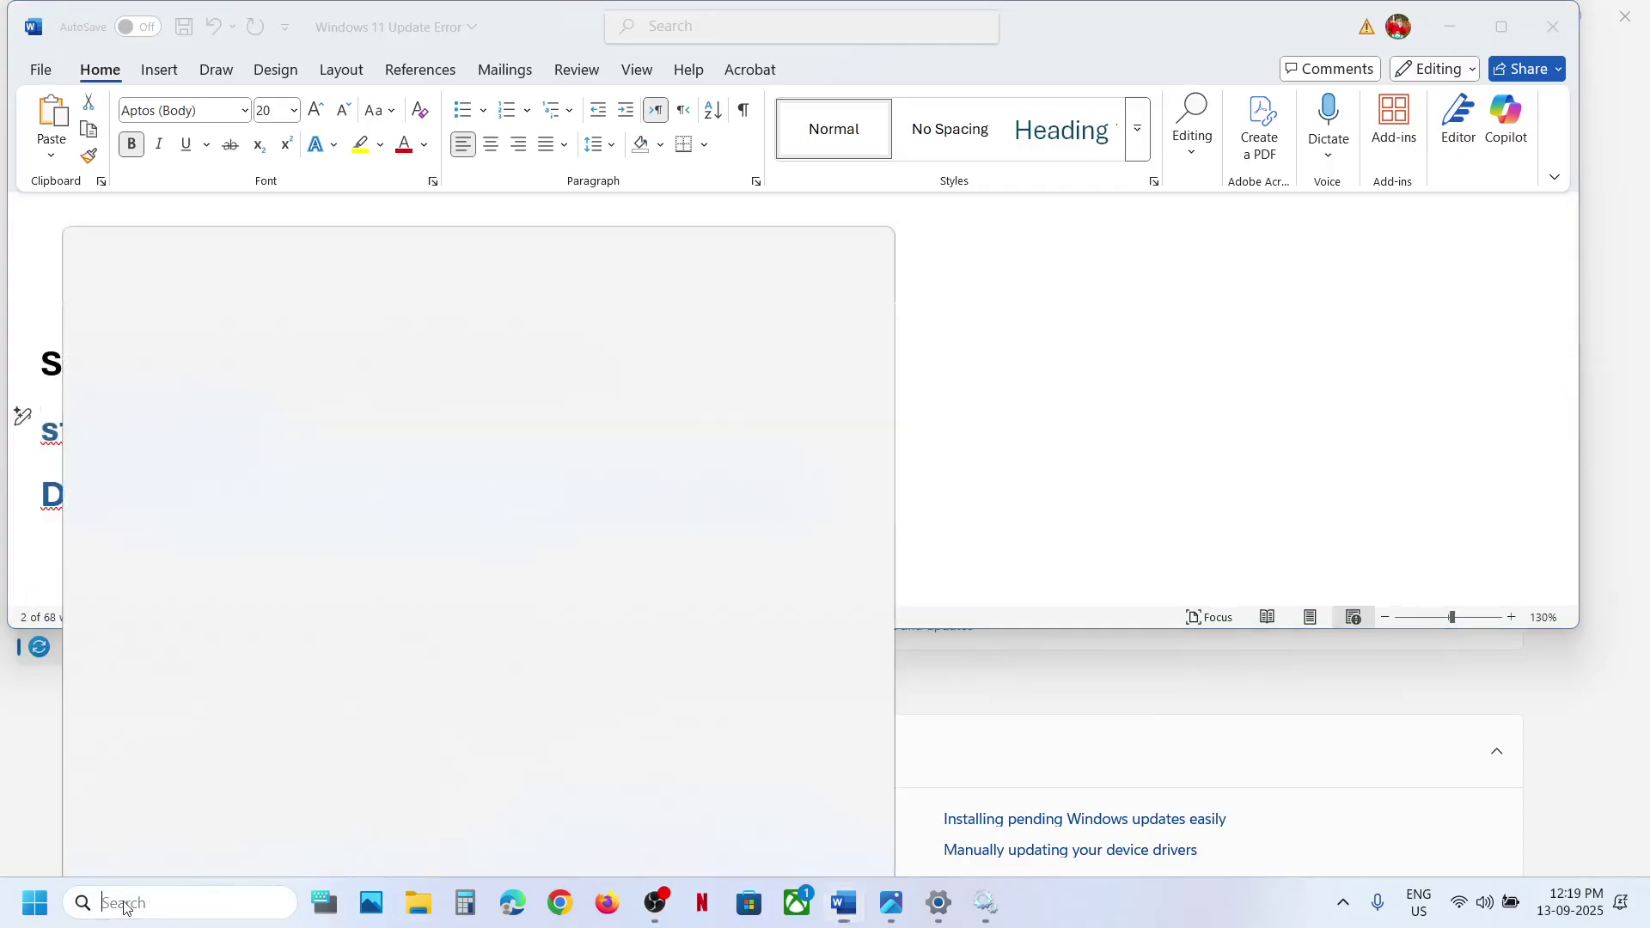
text(cmd)
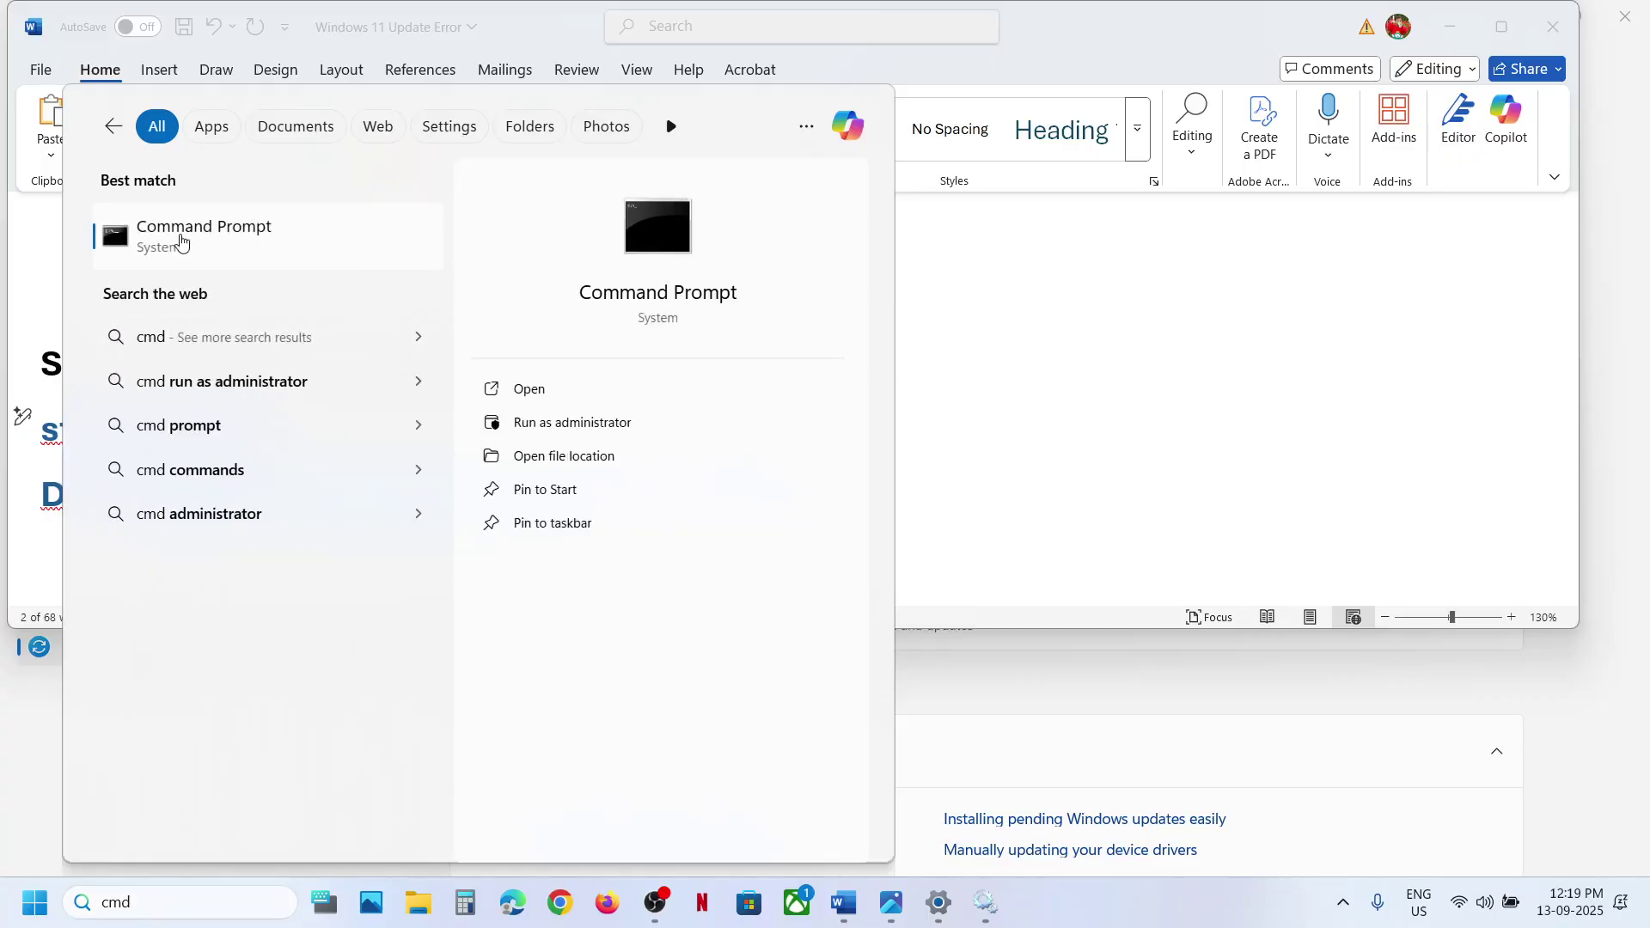
right_click(182, 249)
click(308, 270)
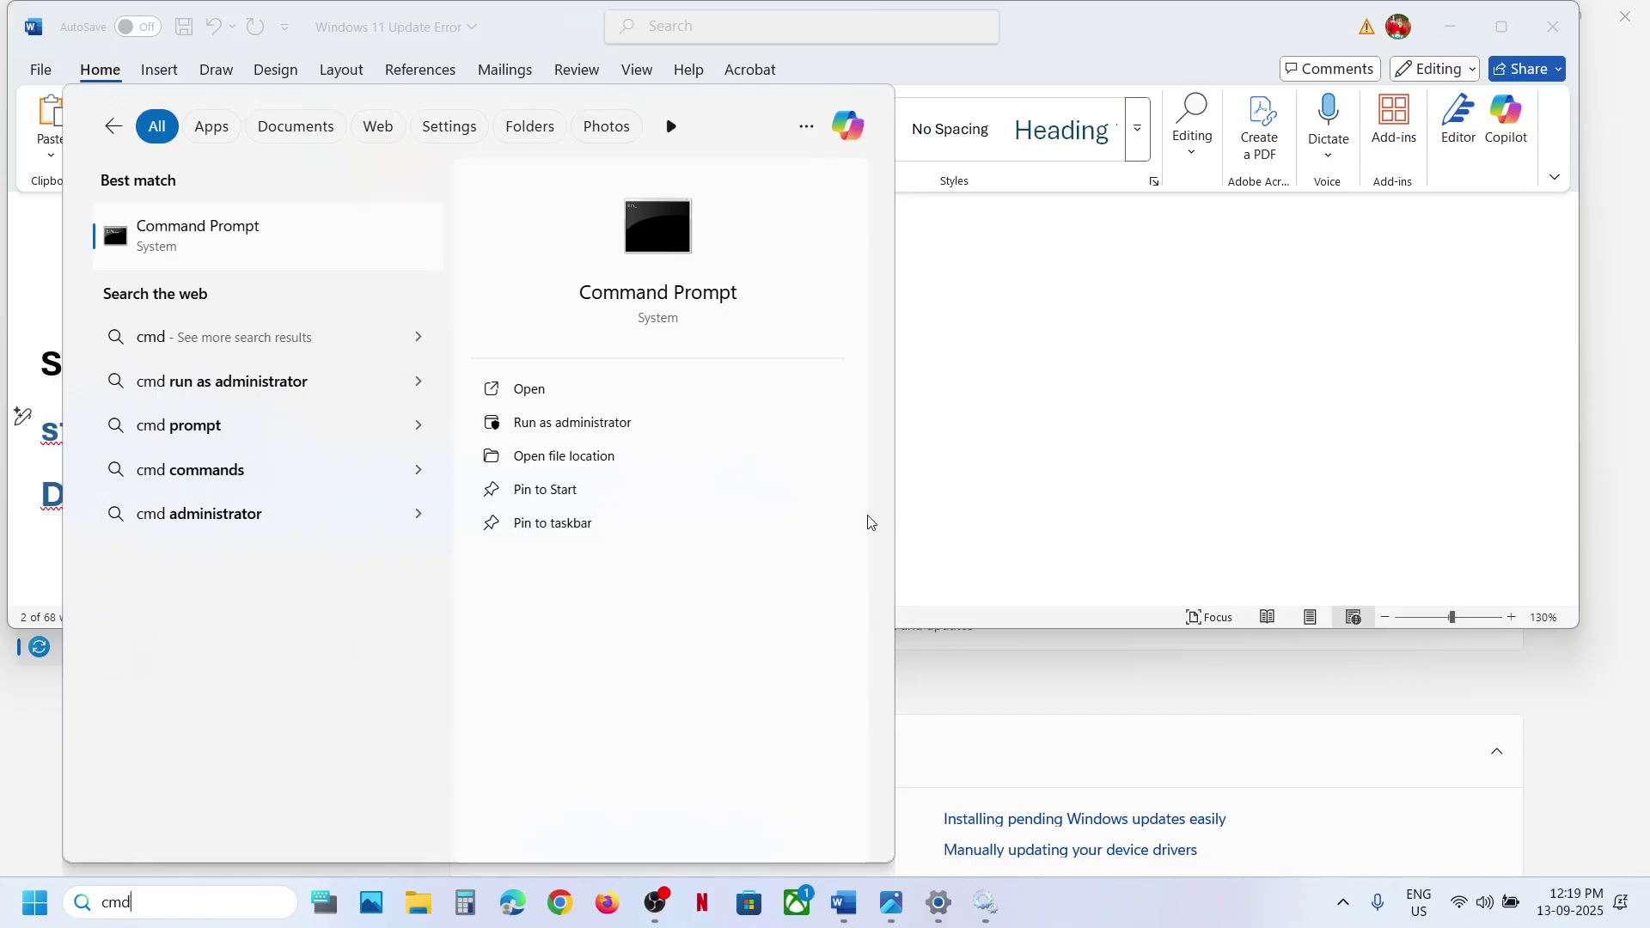
click(715, 619)
- Paste and run sfc /scannow in the administrator Command Prompt
click(534, 318)
right_click(533, 318)
key(Return)
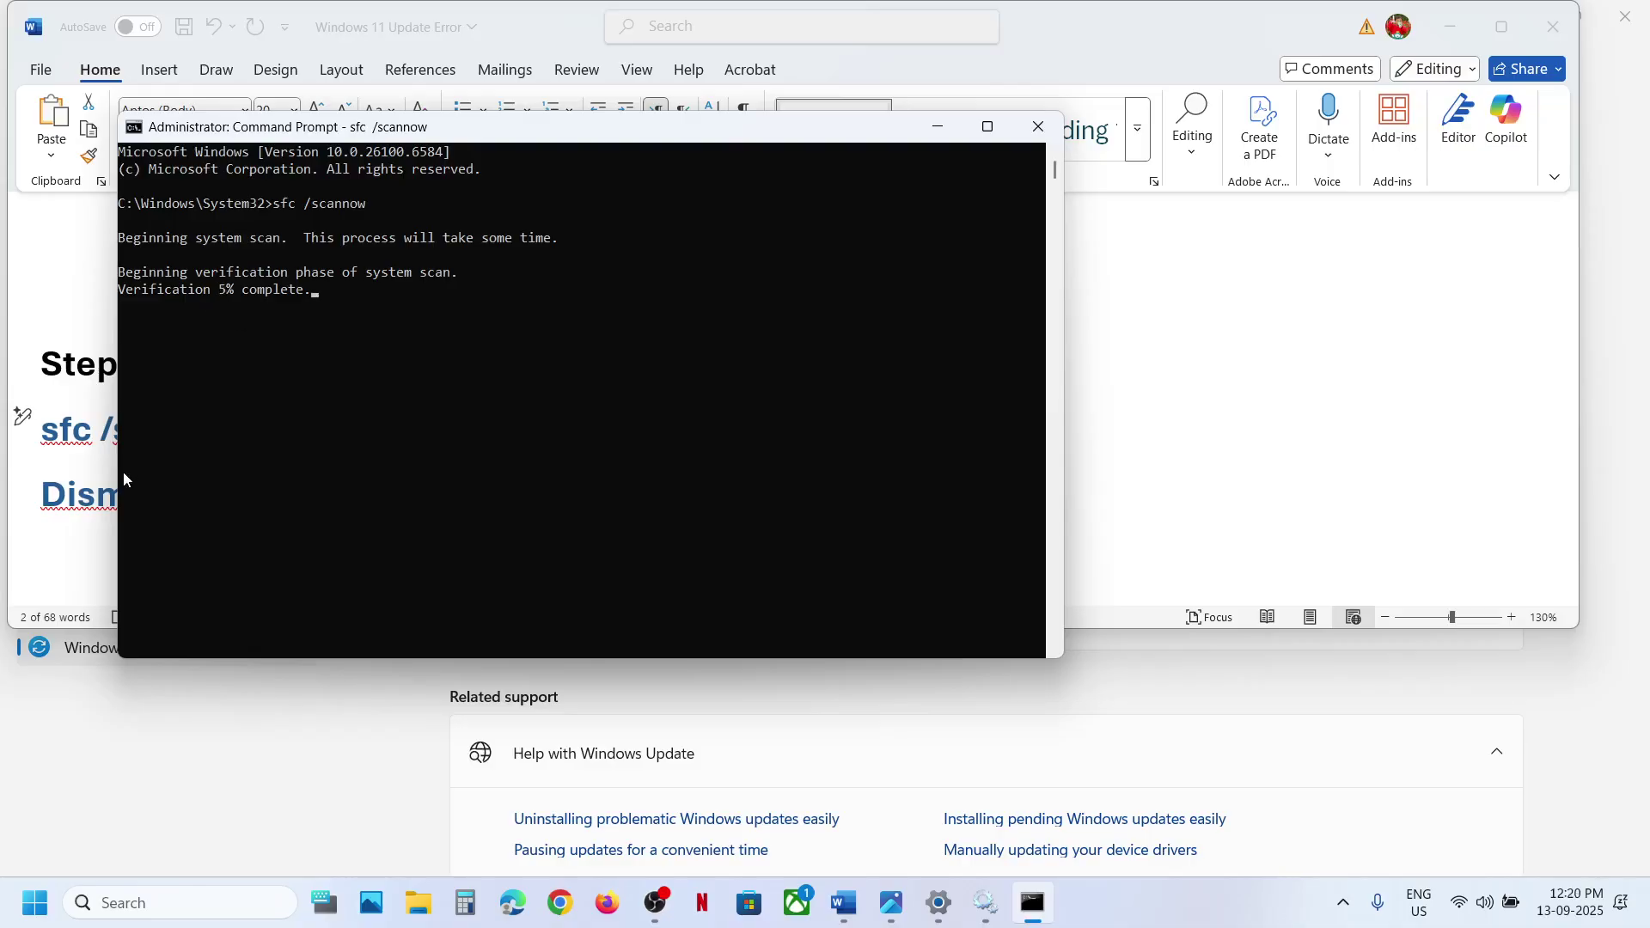
- Copy the Dism /Online /Cleanup-Image /RestoreHealth command line from the guide
click(103, 497)
double_click(98, 497)
triple_click(98, 496)
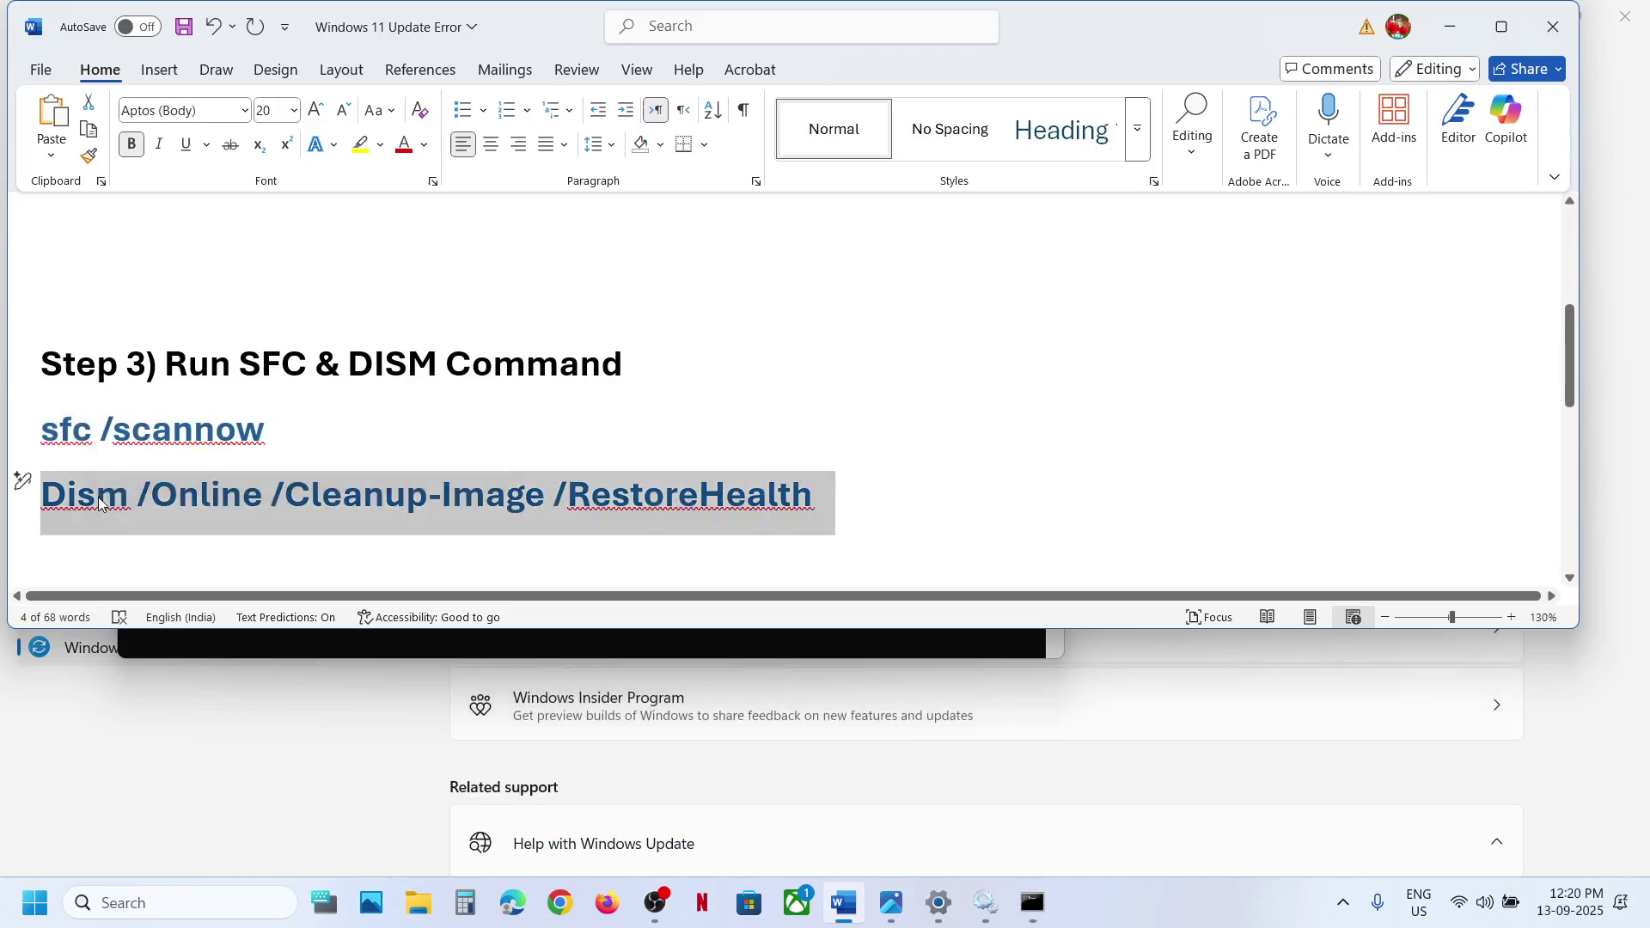
key(alt+Tab)
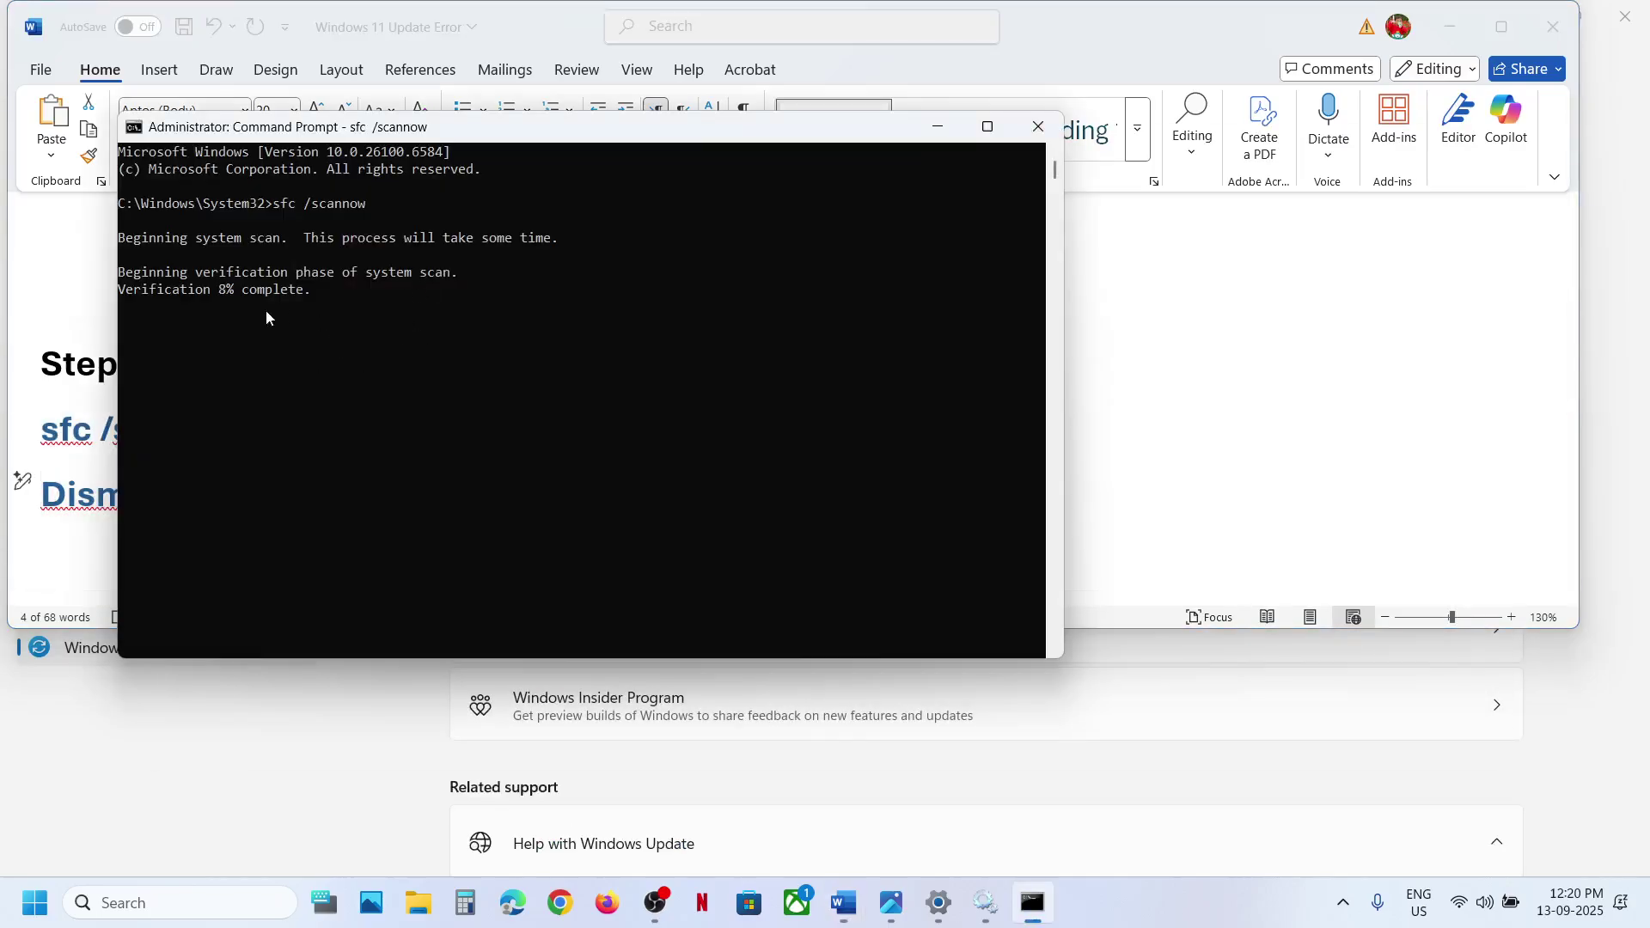
key(alt+Tab)
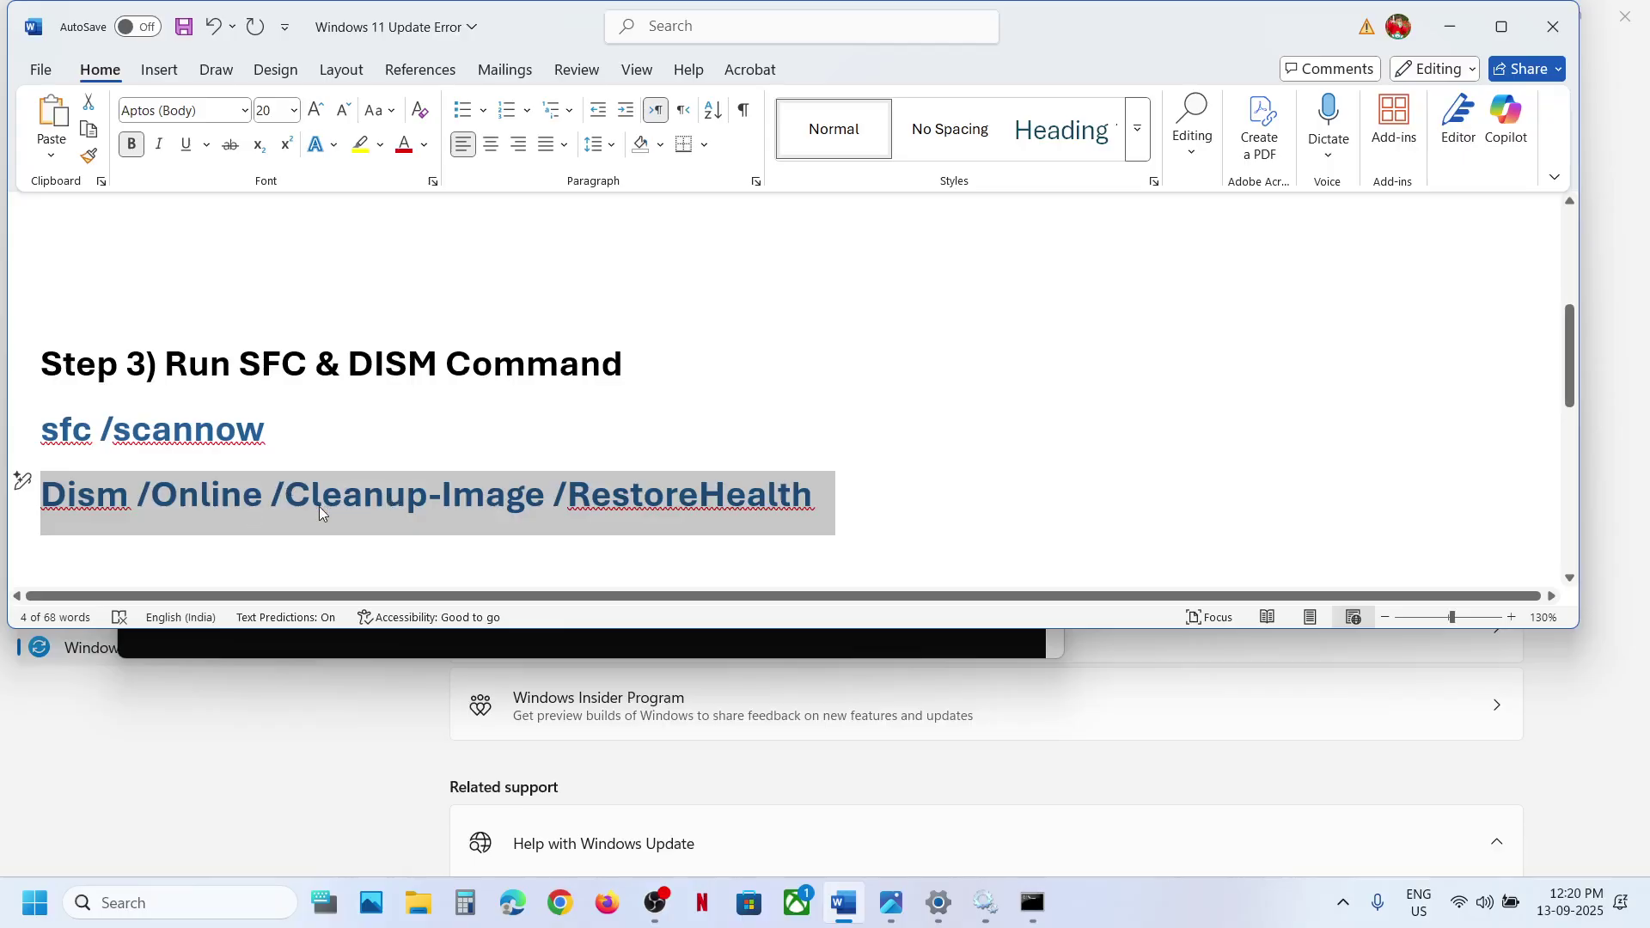
key(super)
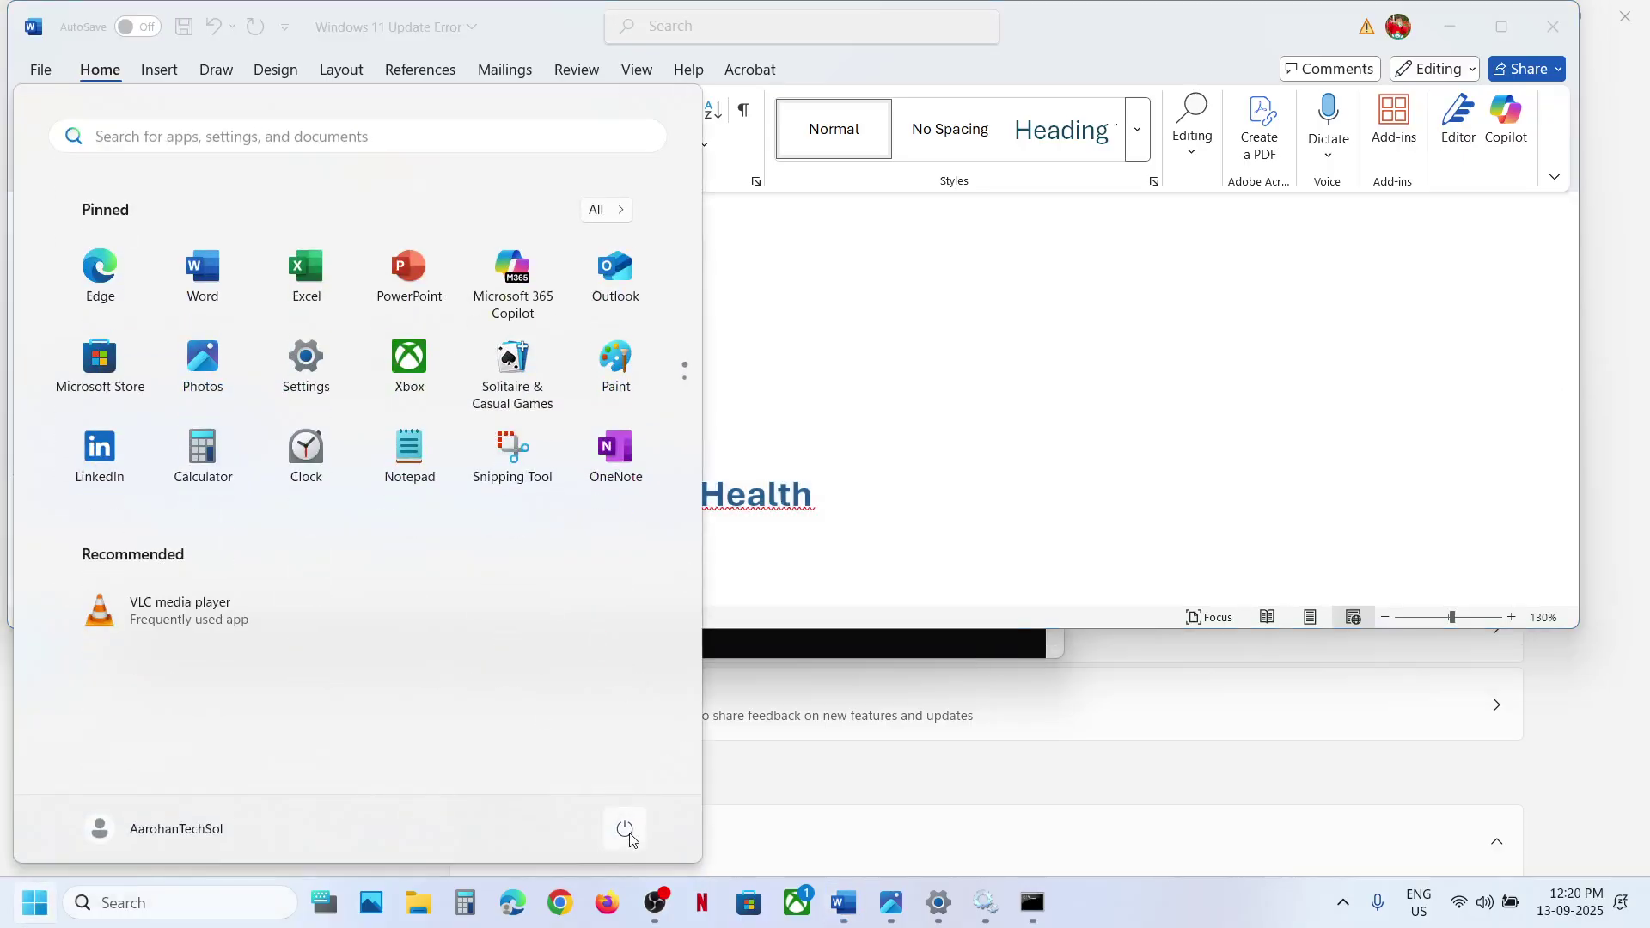
click(626, 829)
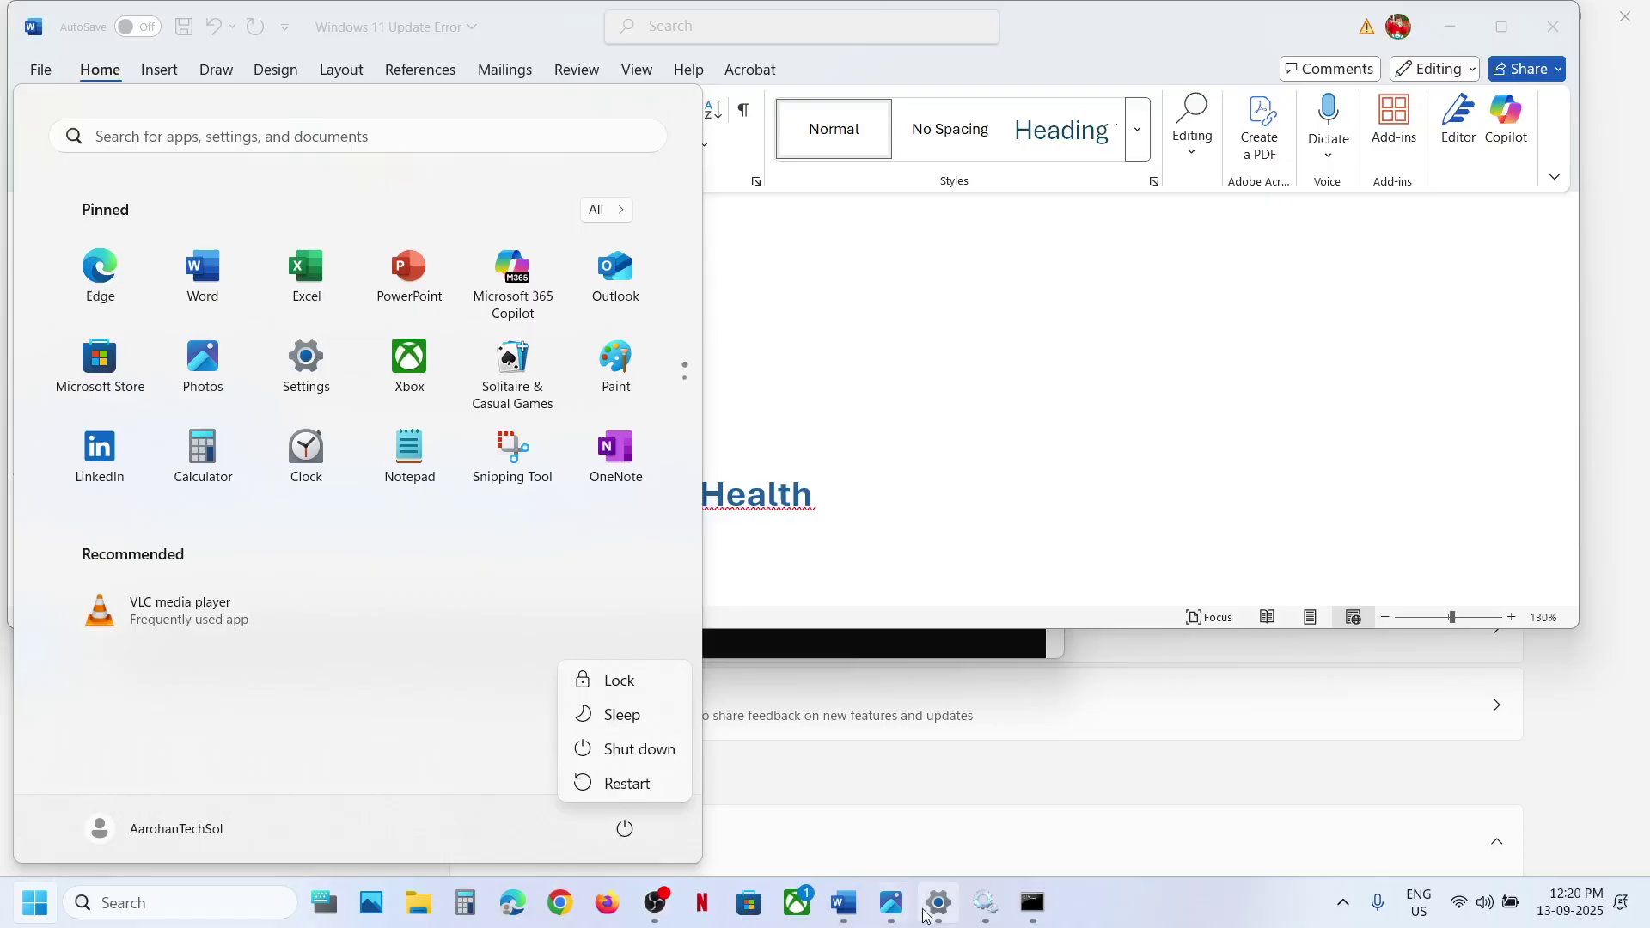
click(844, 903)
- Load the Microsoft Update Catalog web address from the guide in Chrome
scroll(548, 463, down, 5)
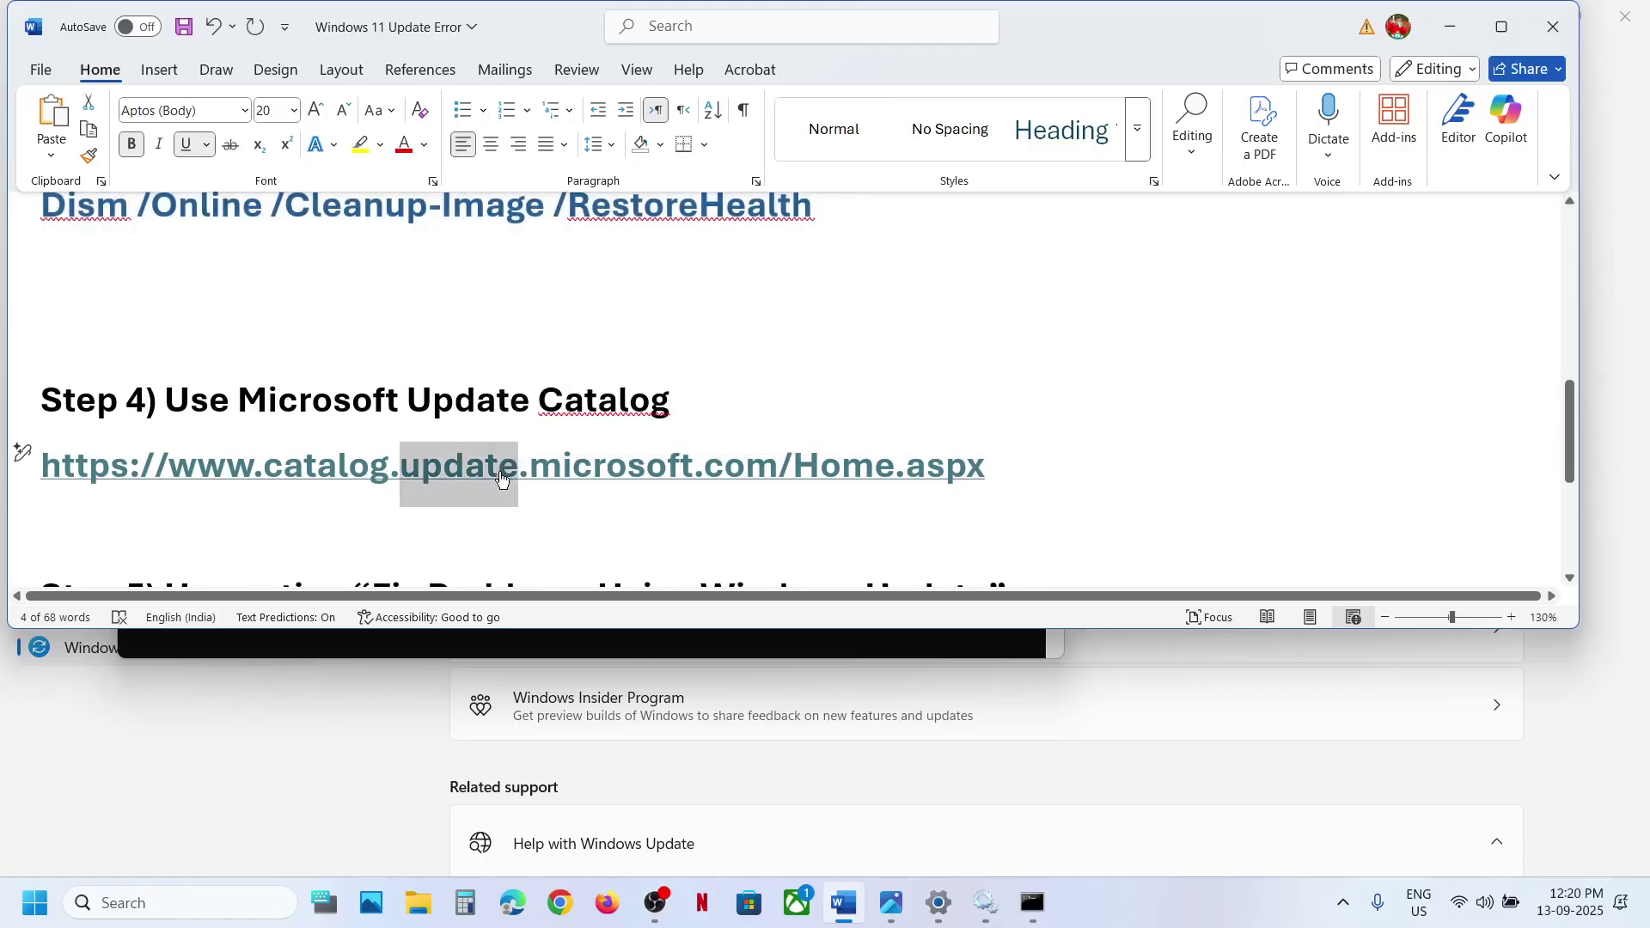
triple_click(501, 472)
key(ctrl+c)
click(560, 903)
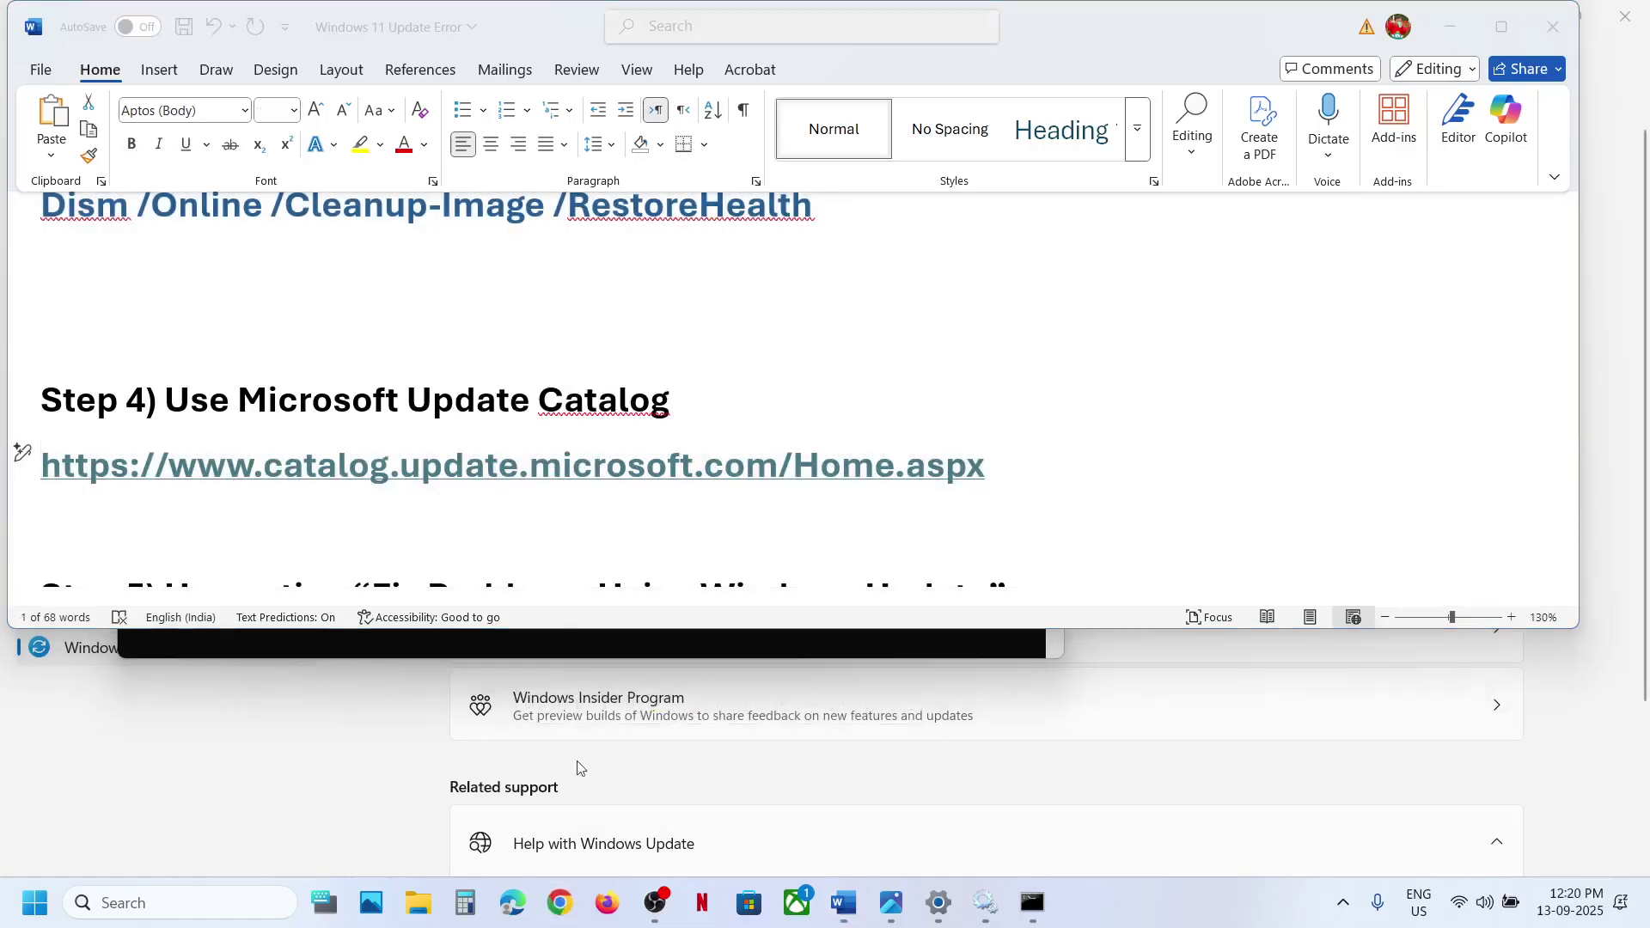
key(ctrl+v)
key(Return)
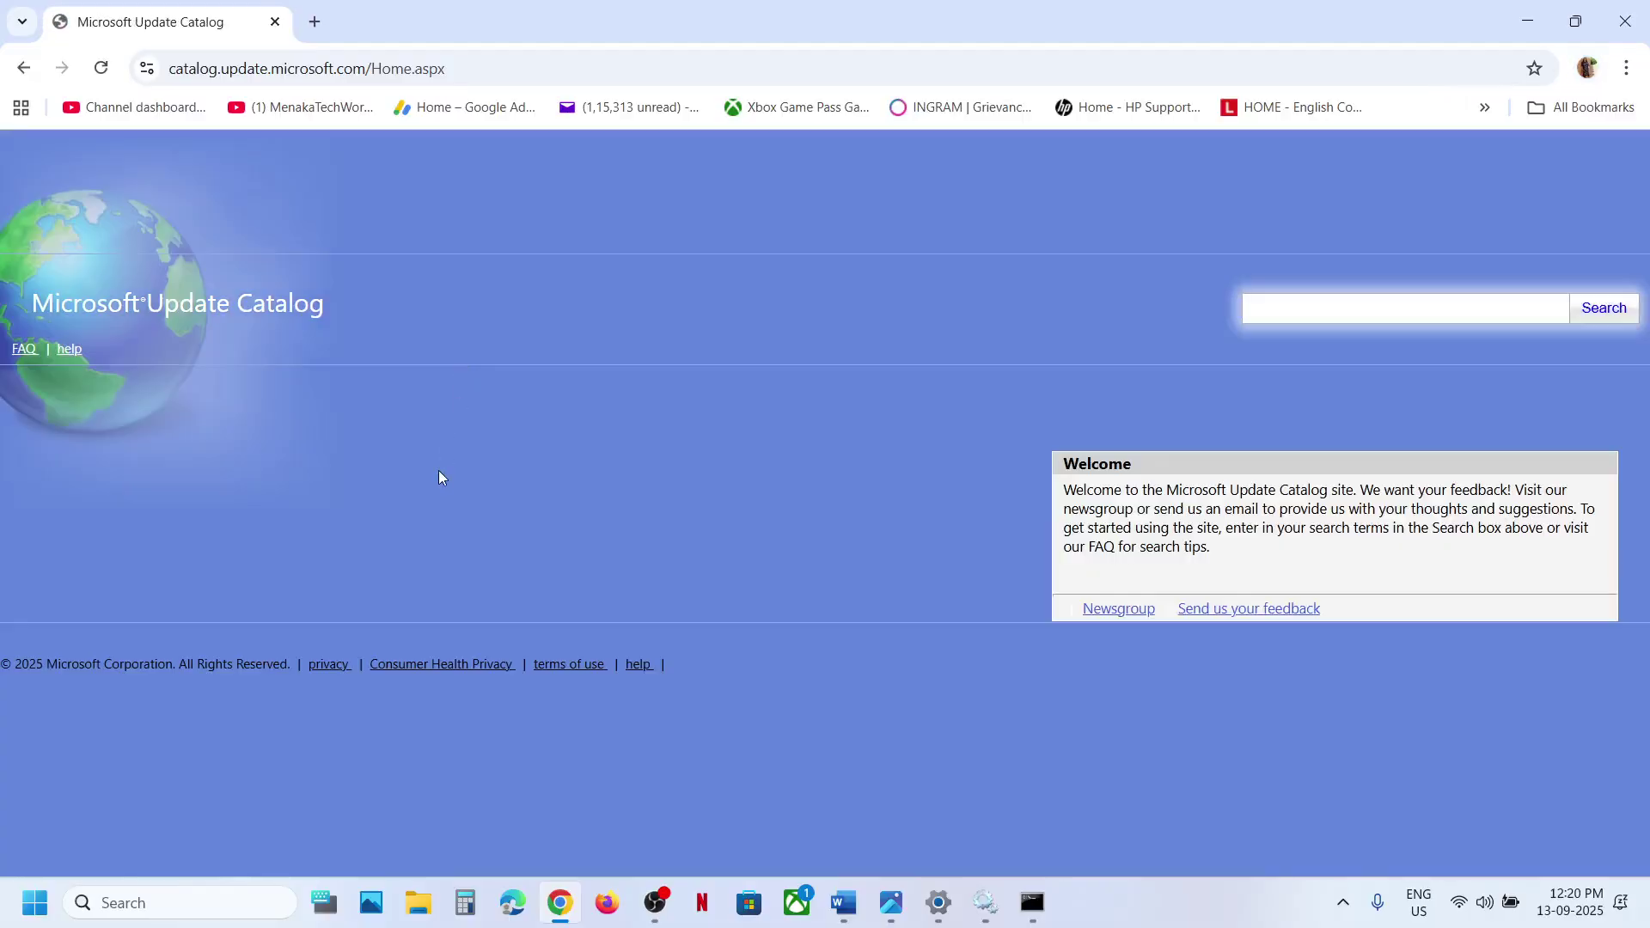
- Copy the KB5065426 update number from Update history in Settings
click(939, 903)
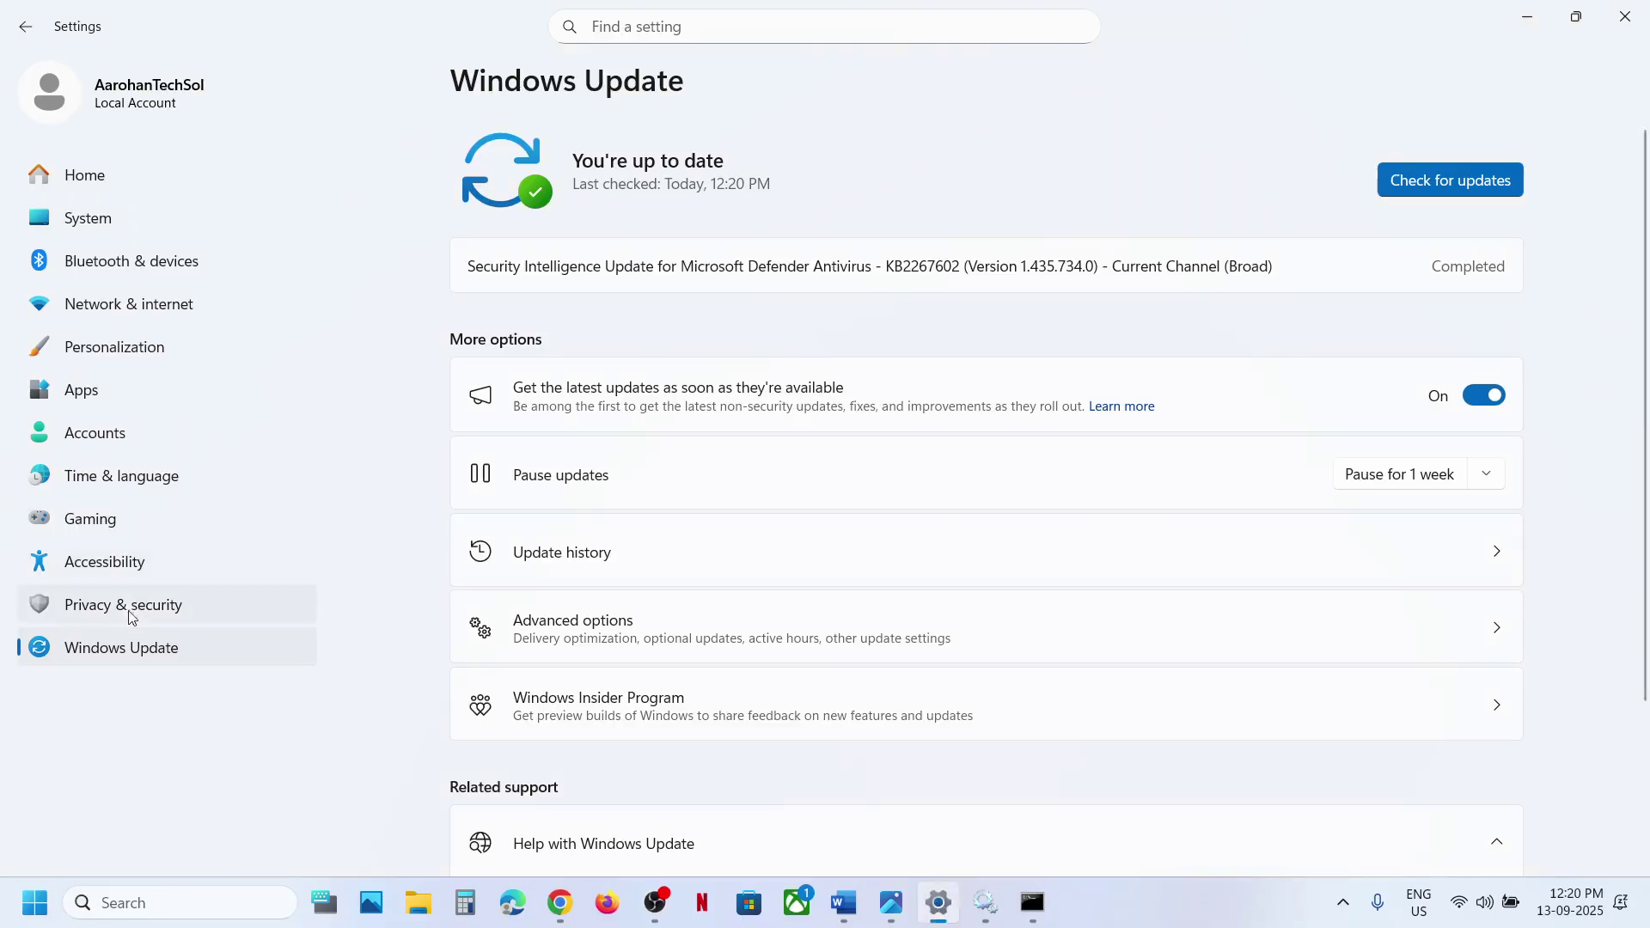
click(608, 550)
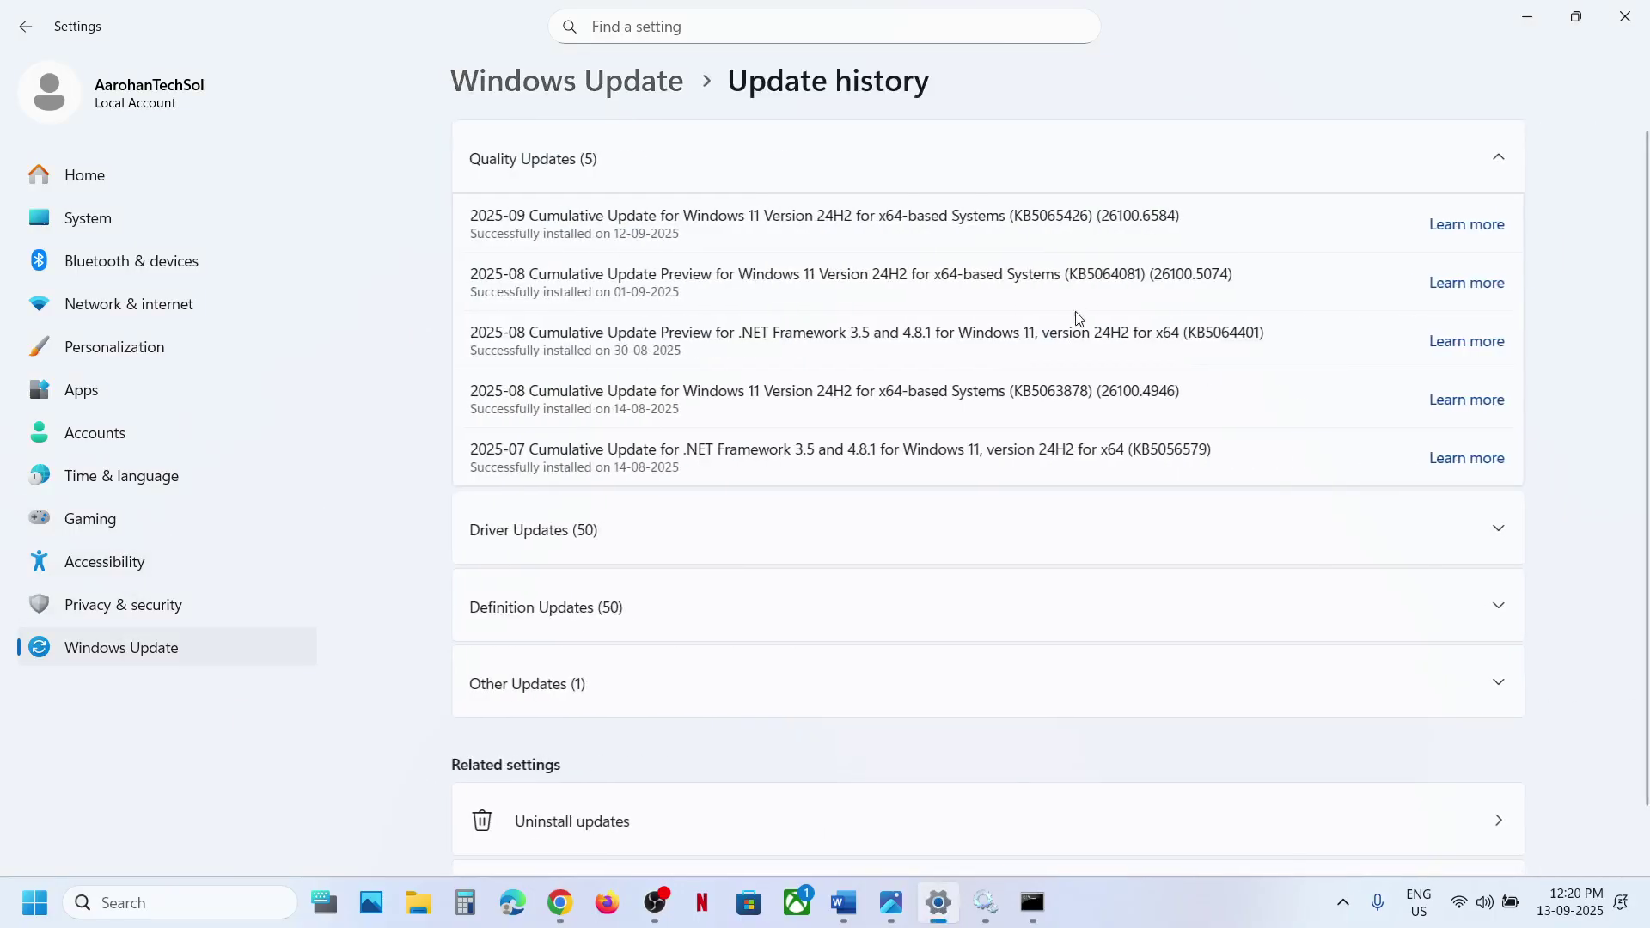
double_click(1062, 220)
key(ctrl+c)
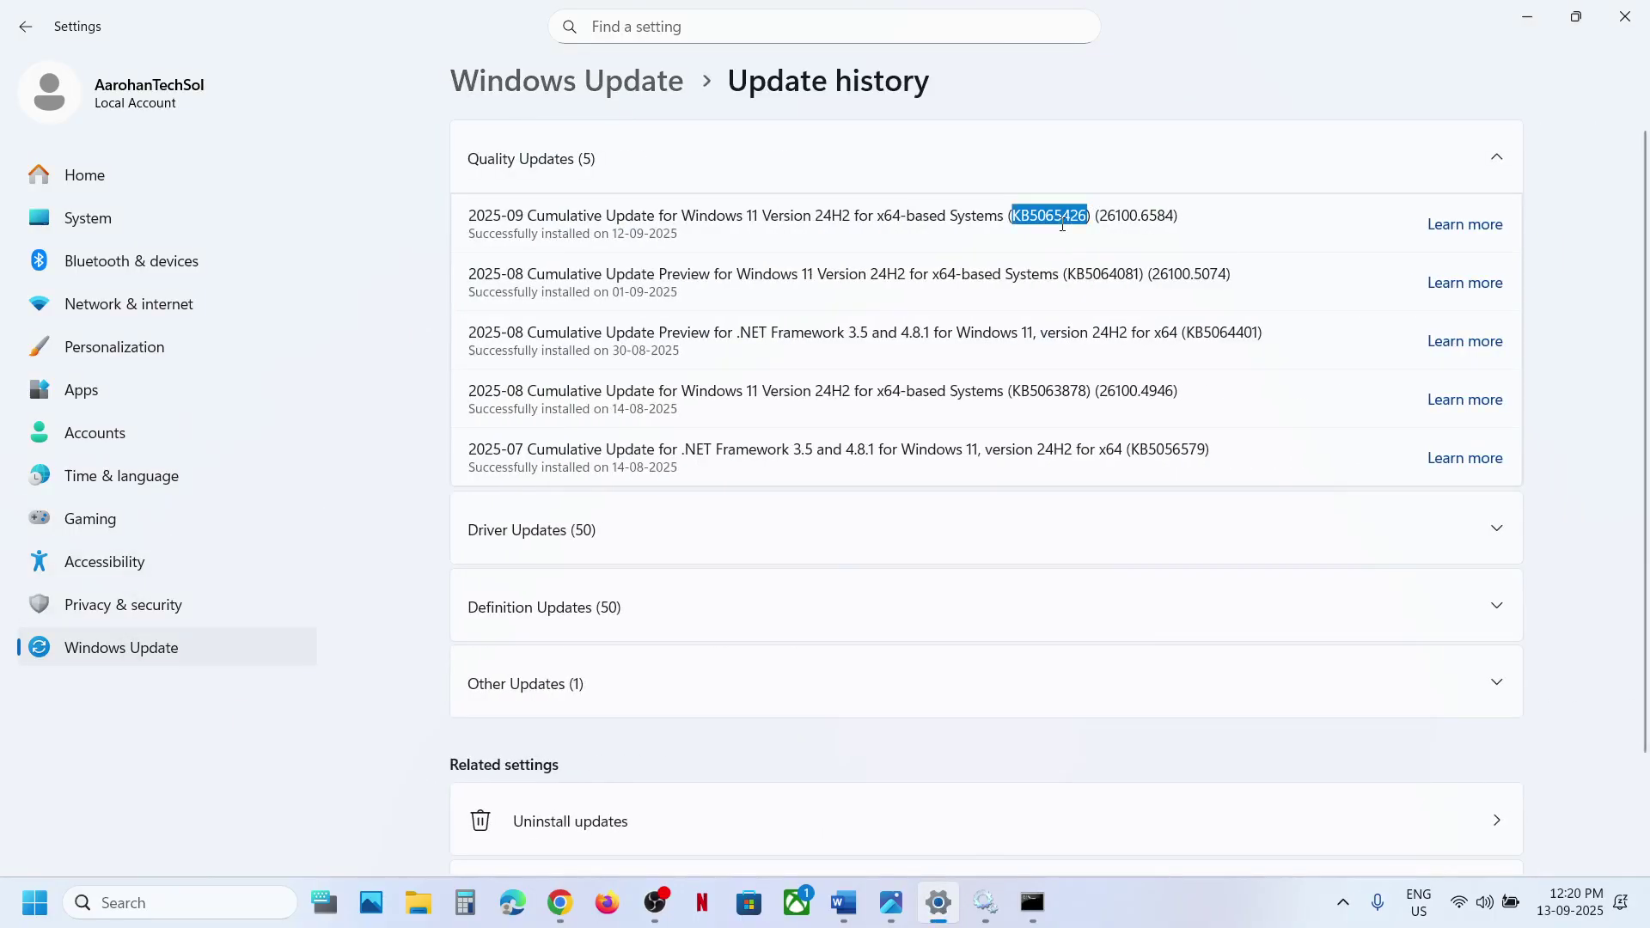
click(560, 903)
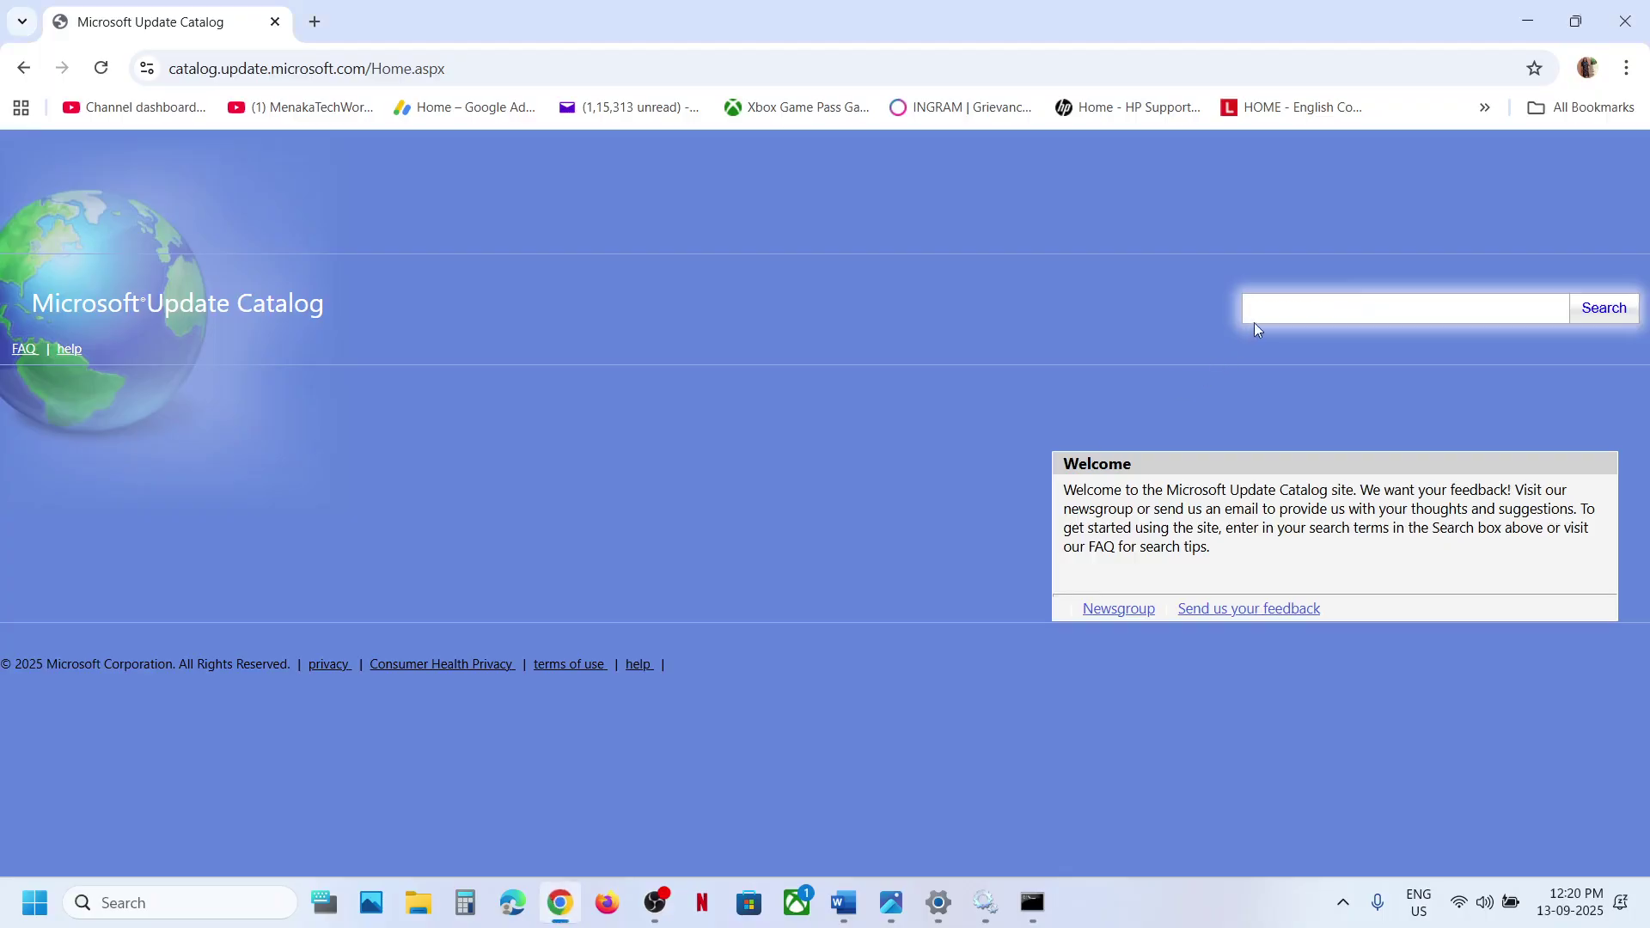
- Search the catalog for KB5065426 and check winver shows 24H2 build 26100.6584
key(ctrl+v)
click(1616, 317)
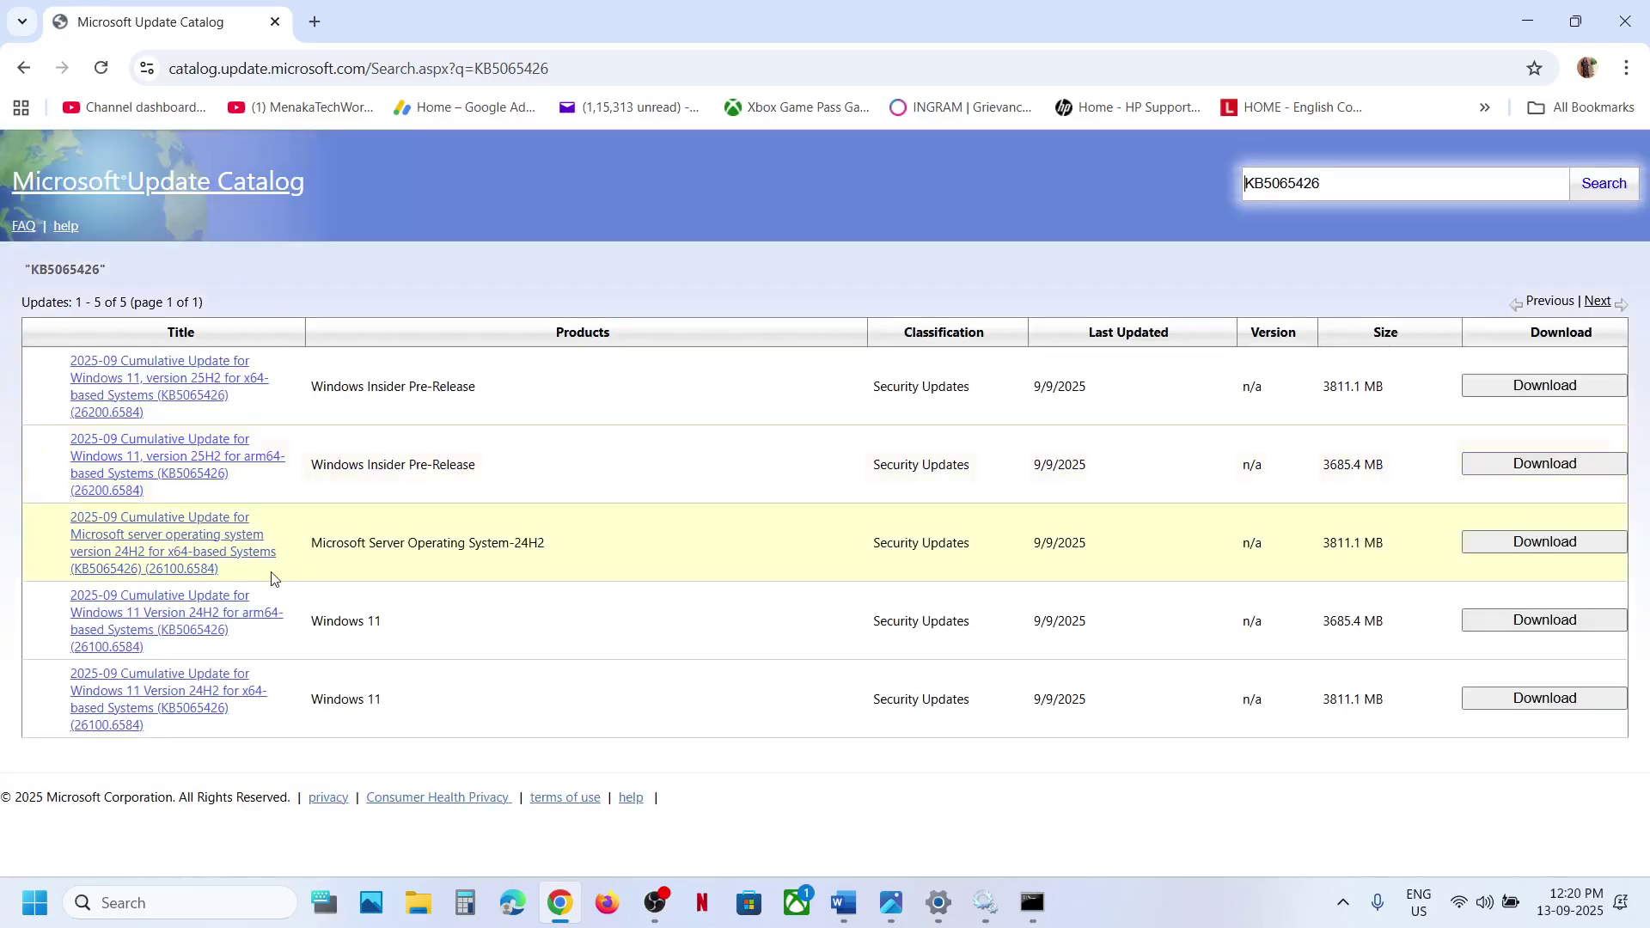
click(182, 904)
text(winver)
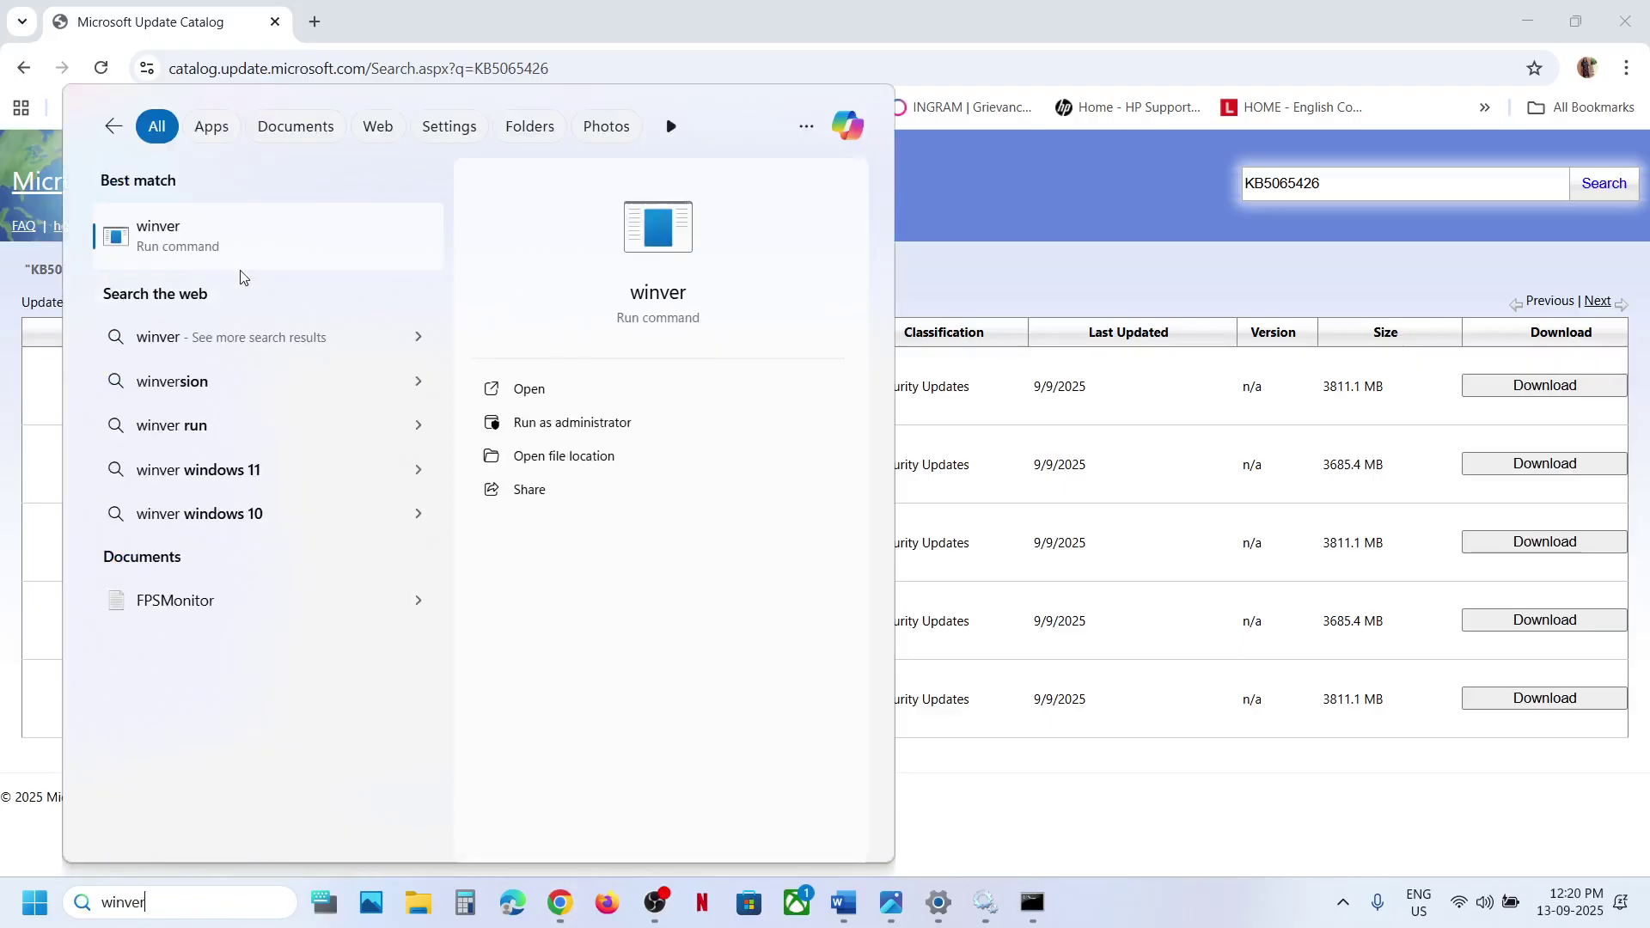
click(243, 249)
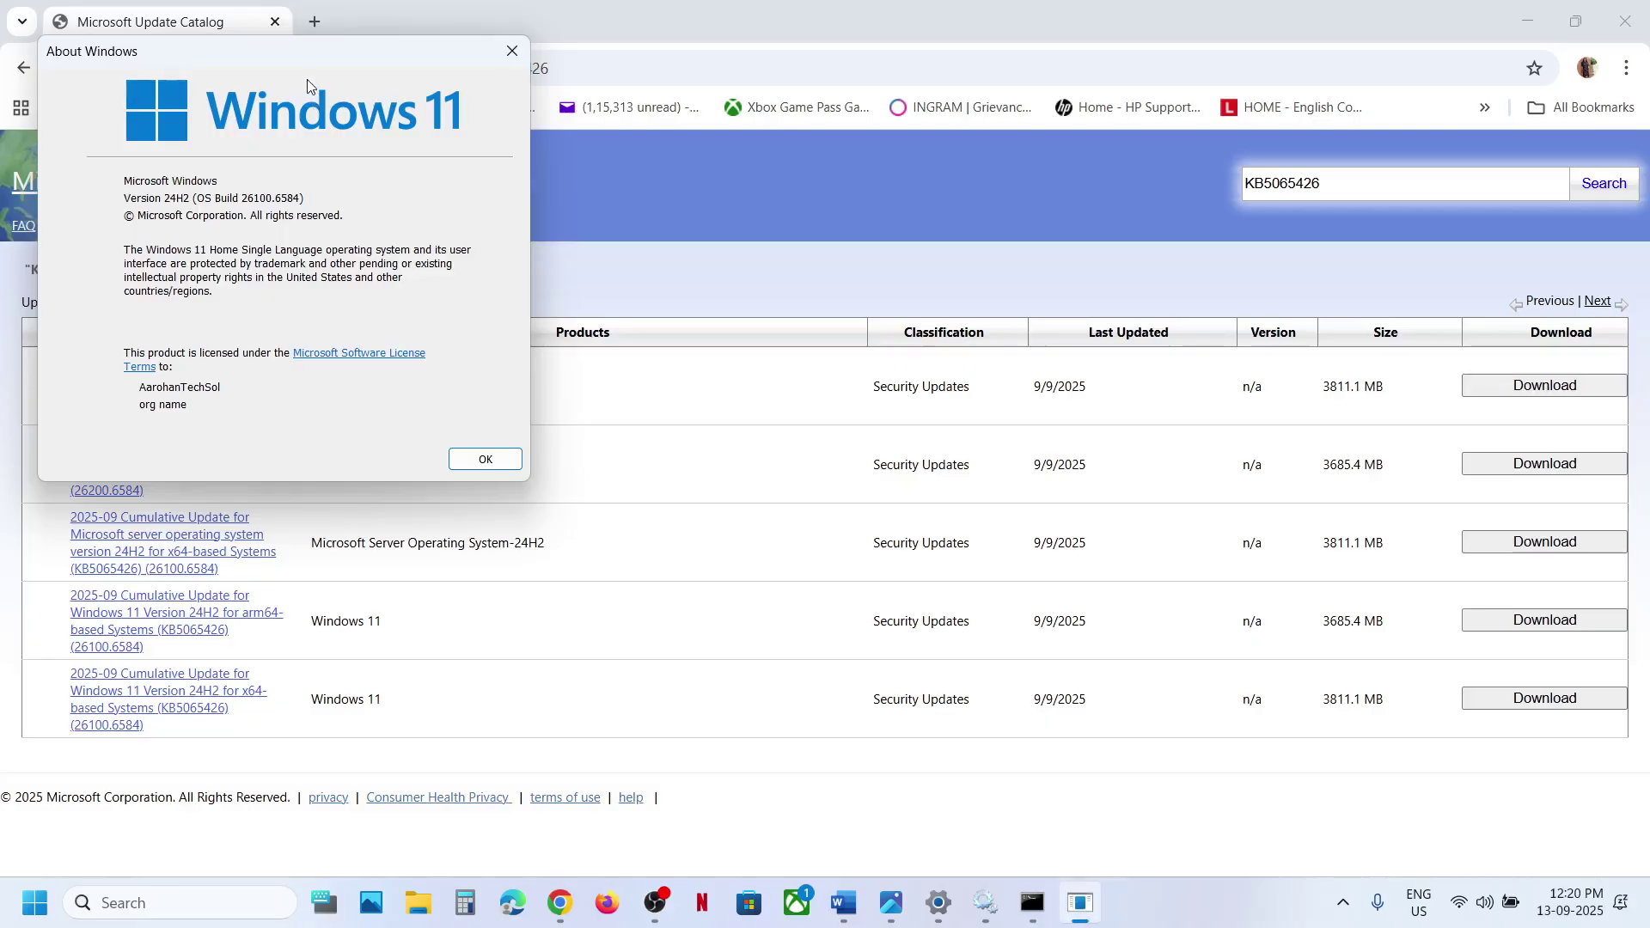
drag(261, 58, 576, 405)
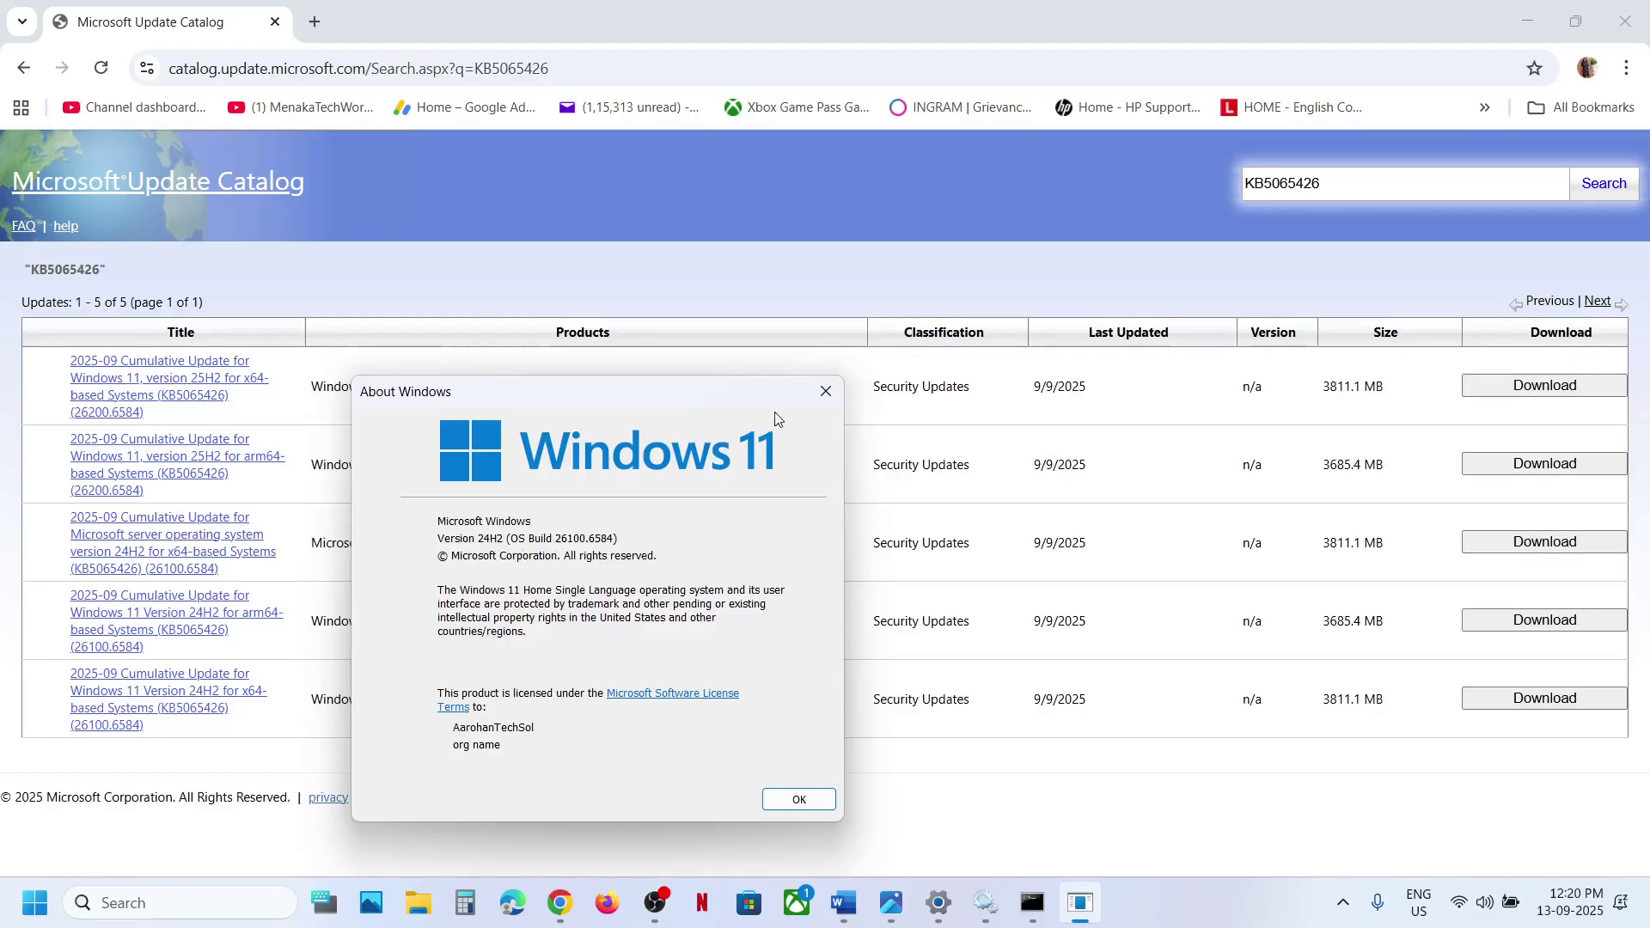
click(825, 391)
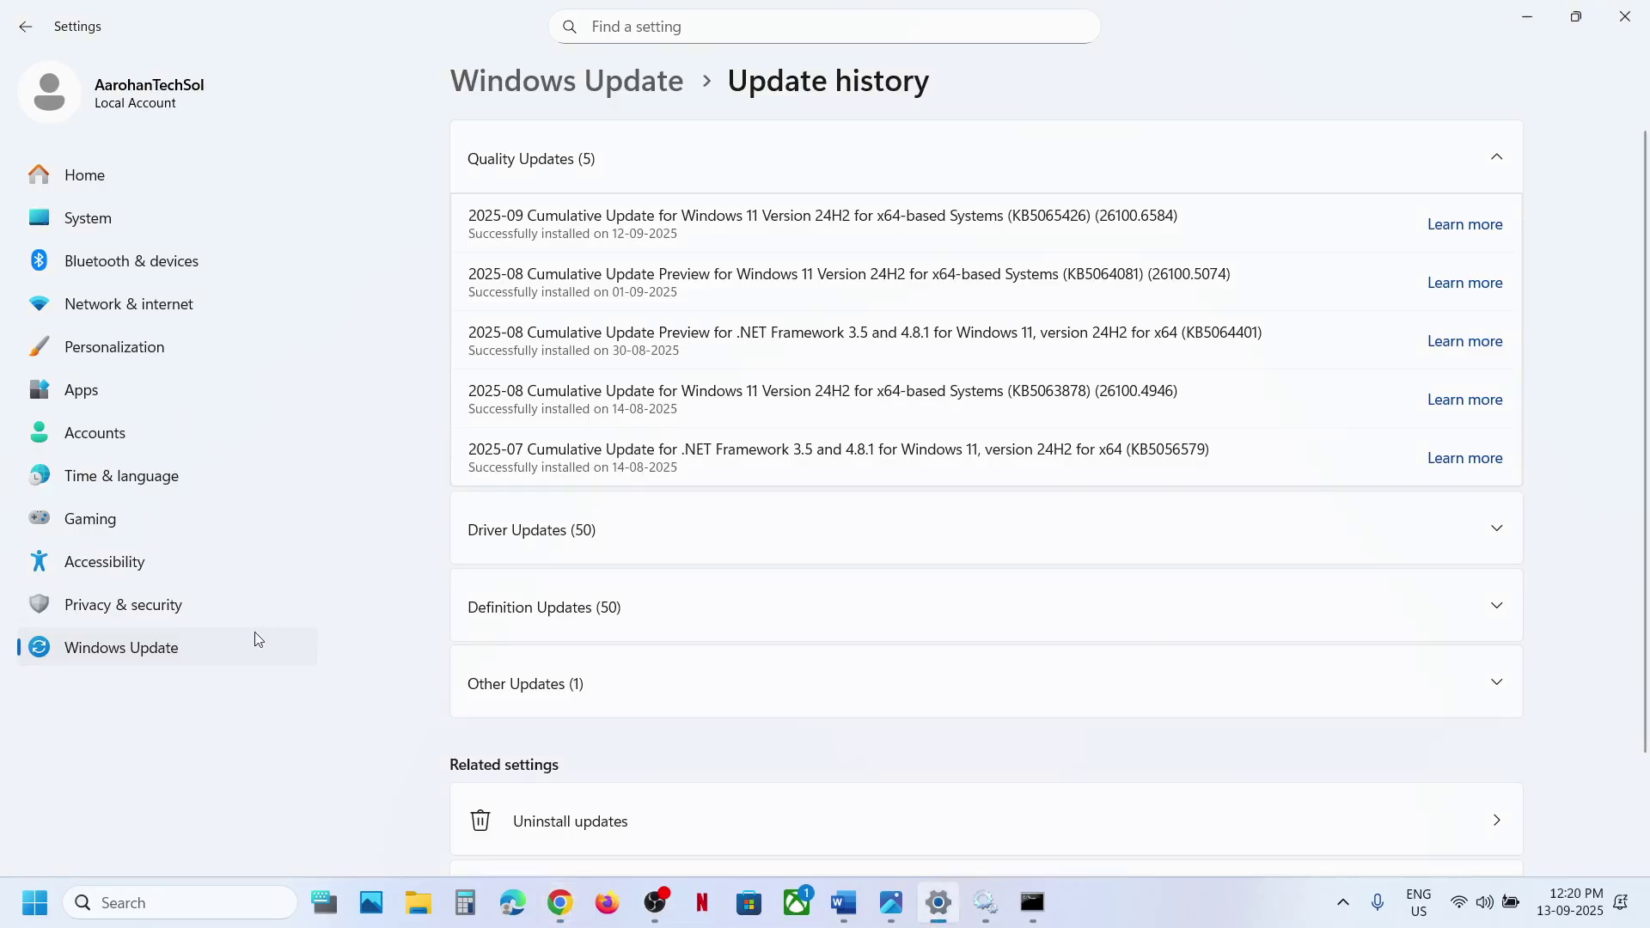
- Confirm in System > About that the system type is 64-bit x64, then close Settings
click(151, 215)
scroll(633, 637, down, 10)
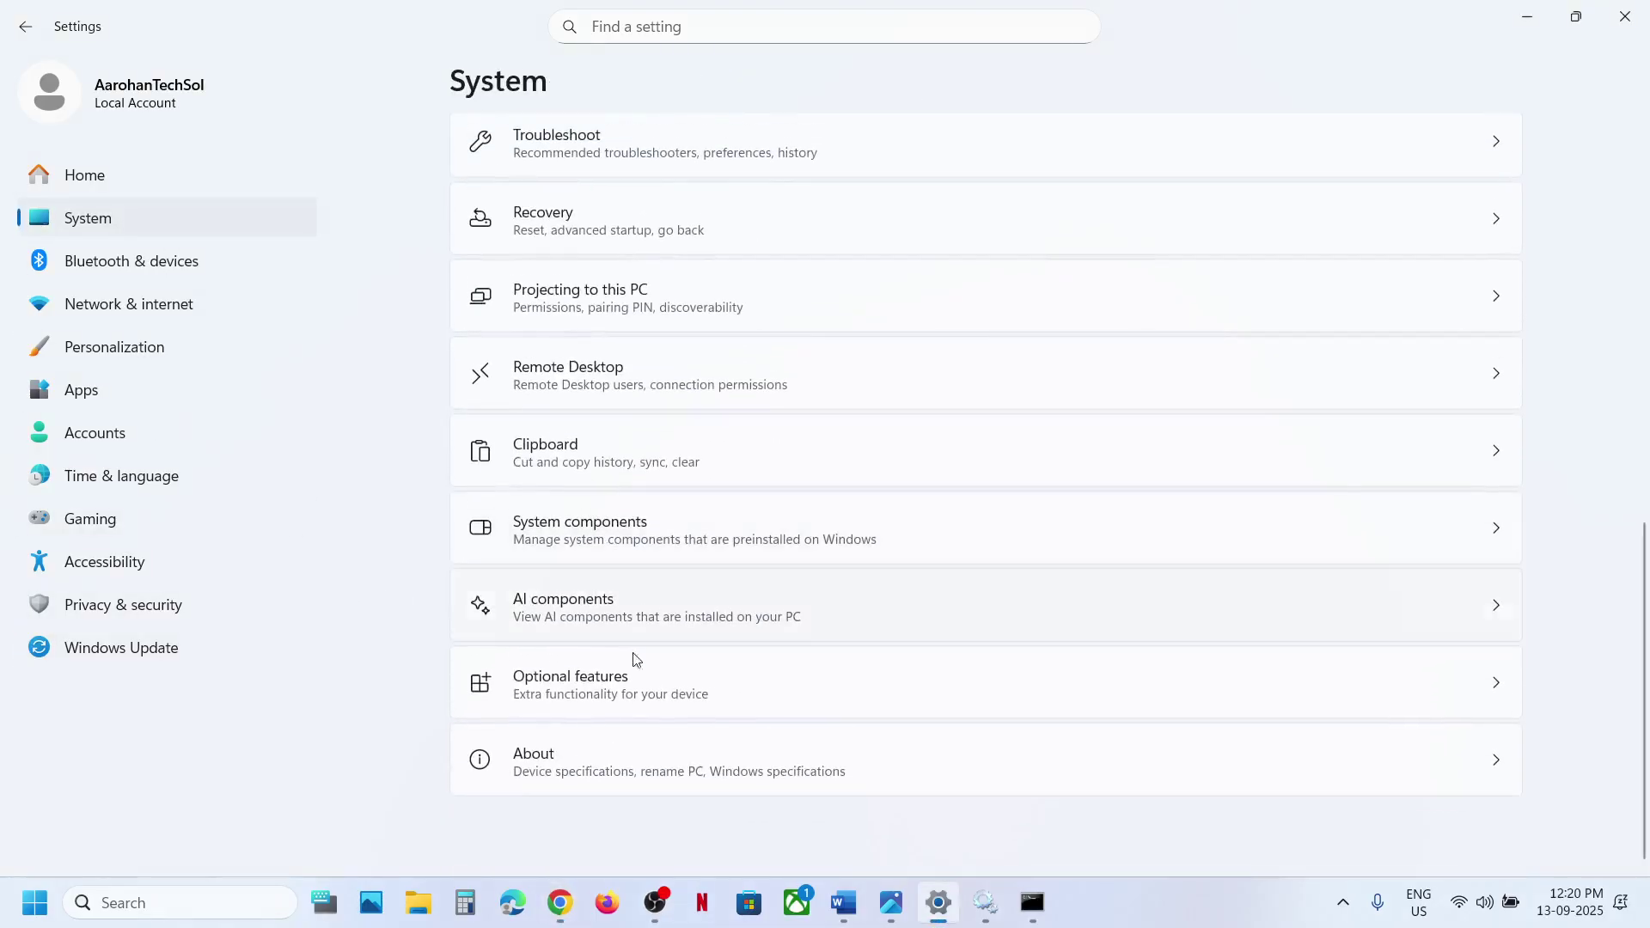
click(722, 760)
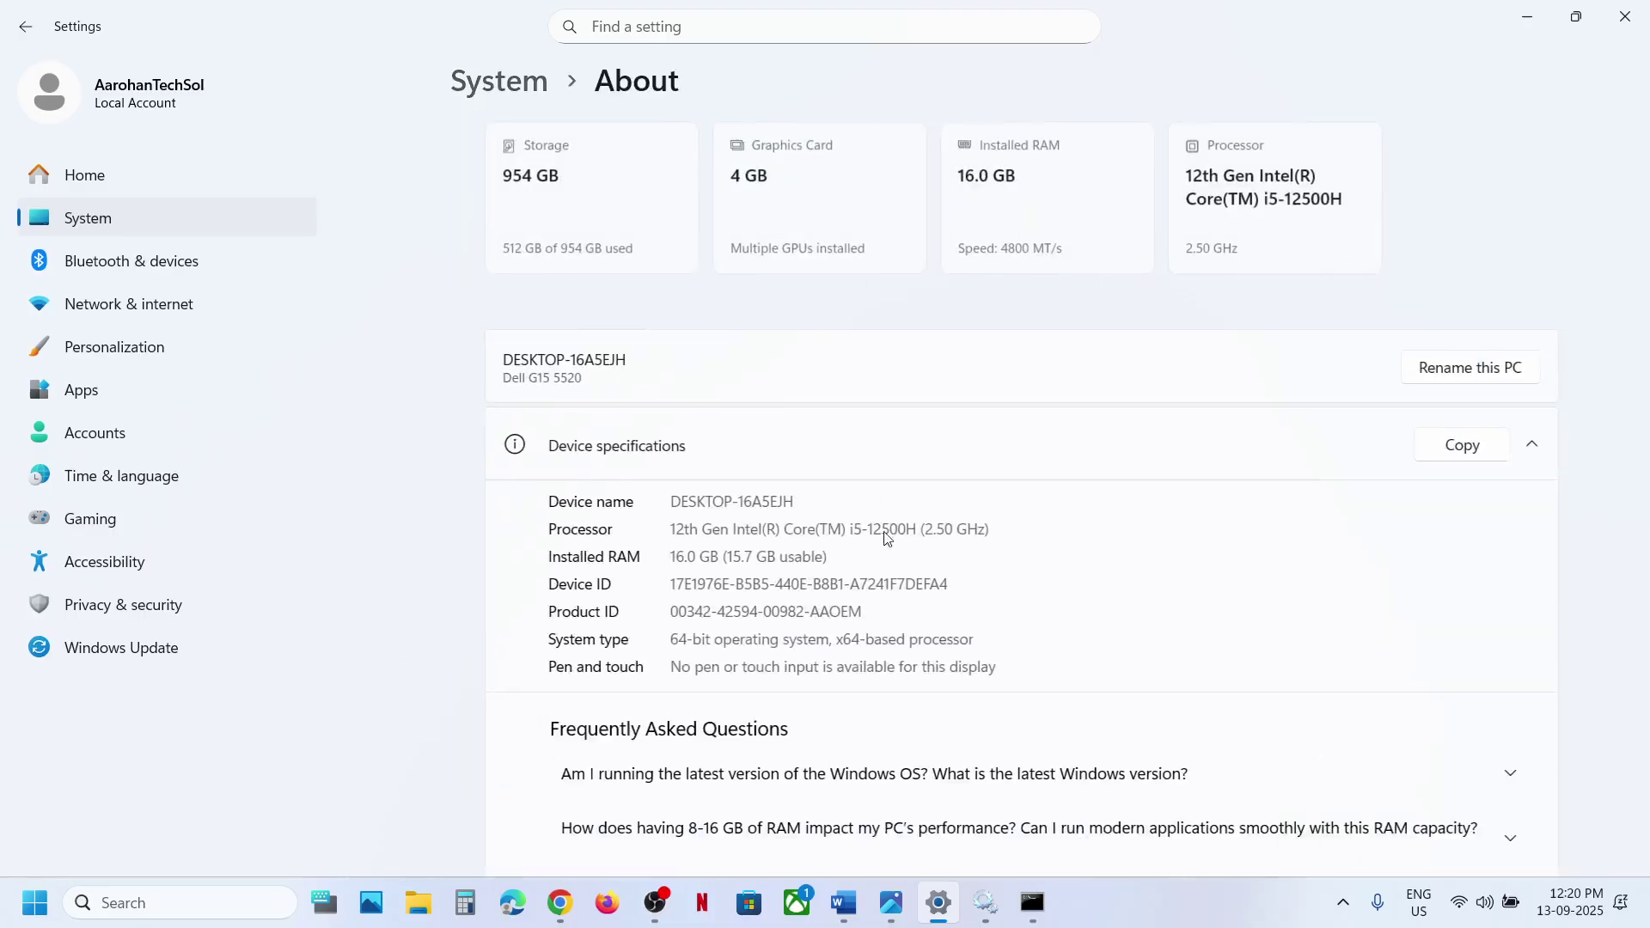
drag(660, 642, 945, 640)
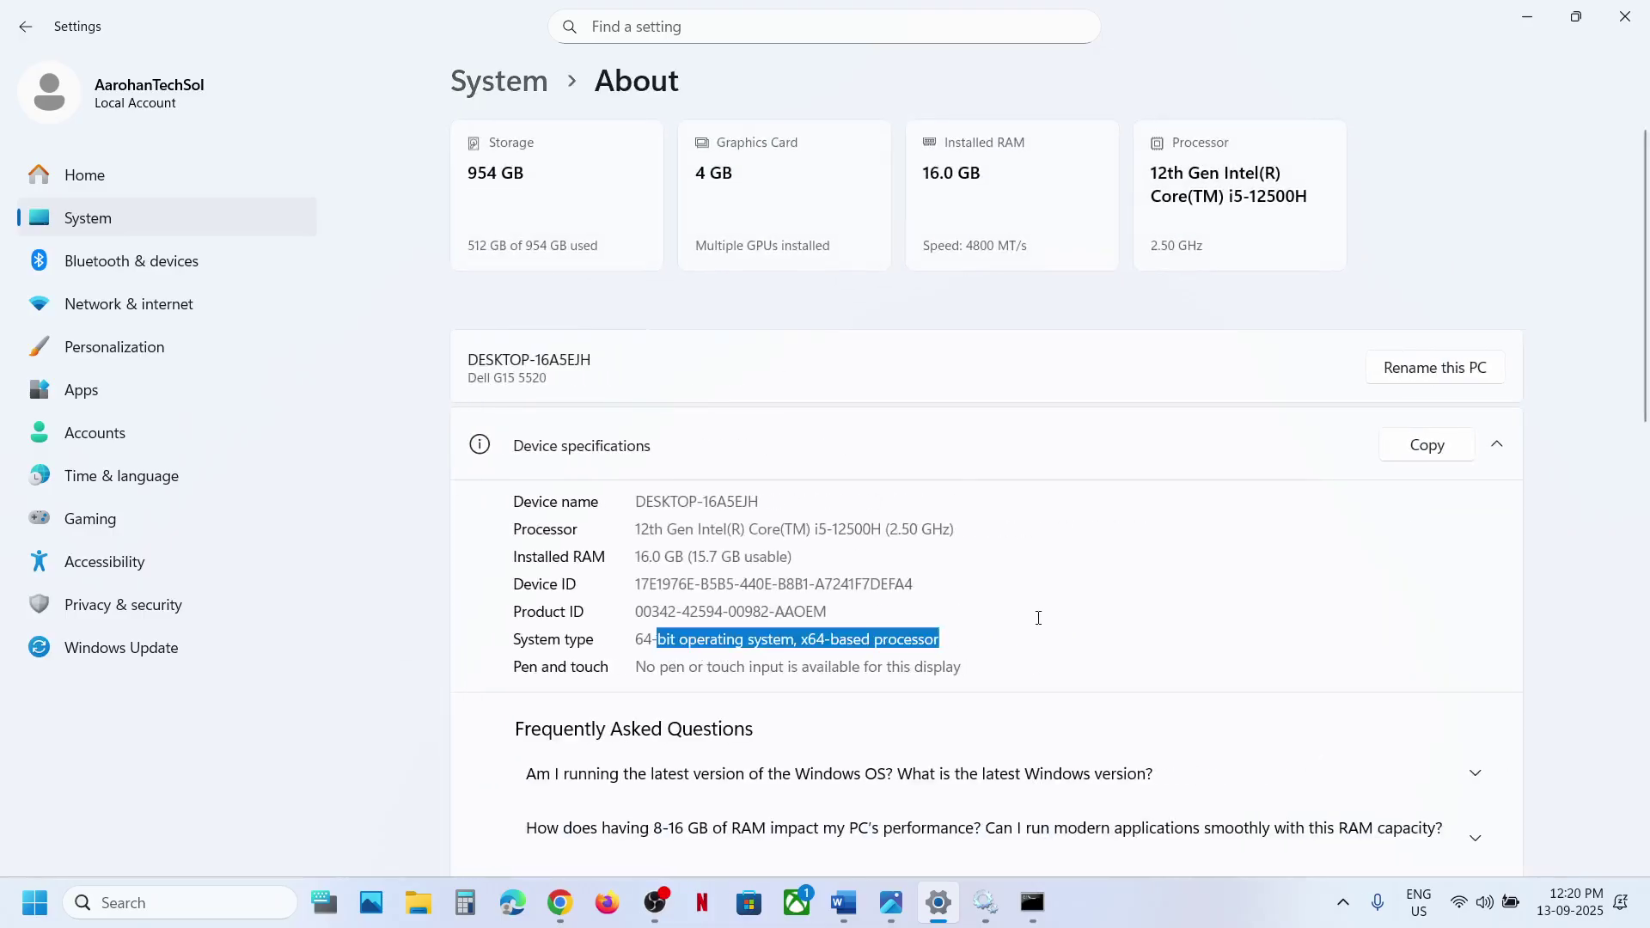
click(1625, 16)
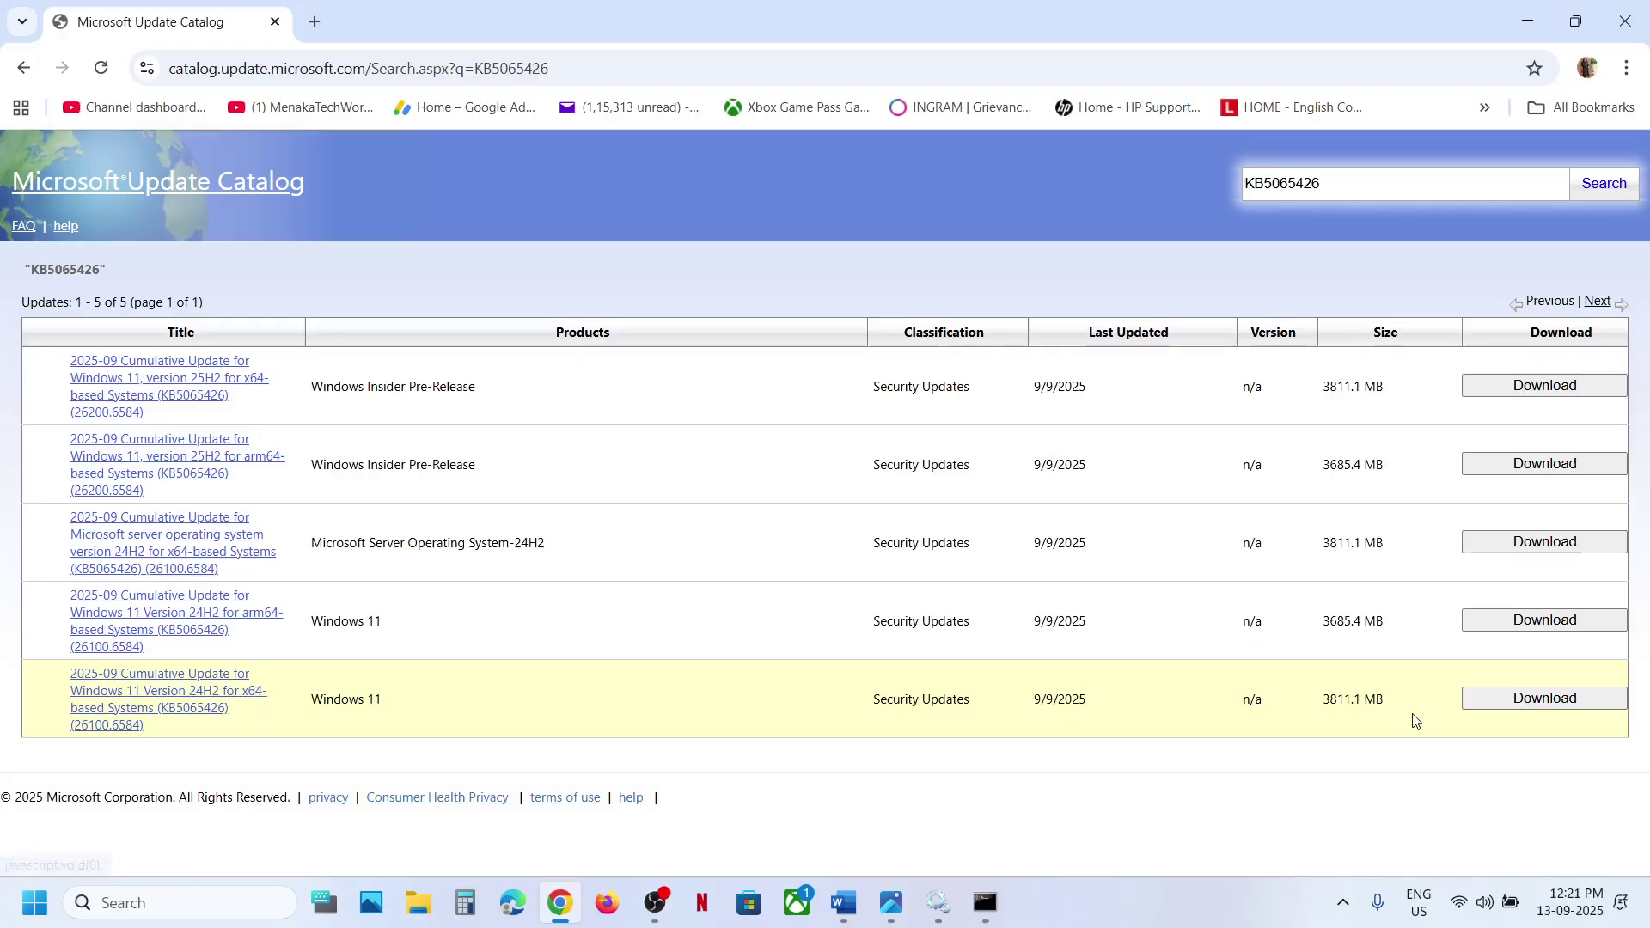
- Open the download window for the Windows 11 24H2 x64 KB5065426 update
click(1500, 700)
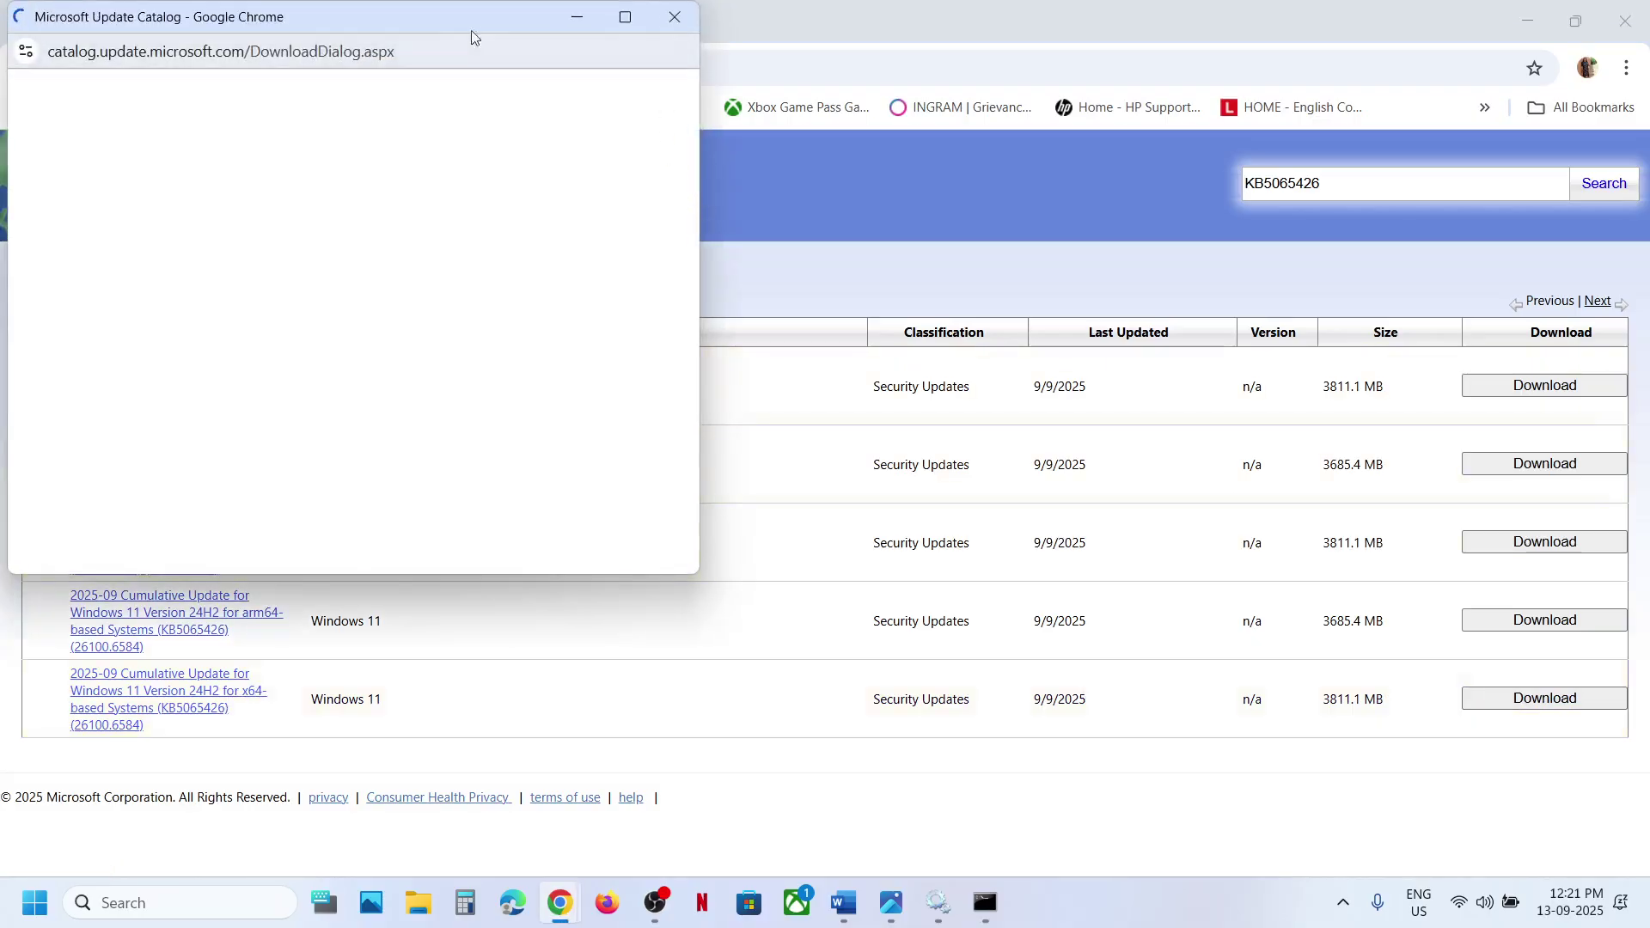
double_click(416, 27)
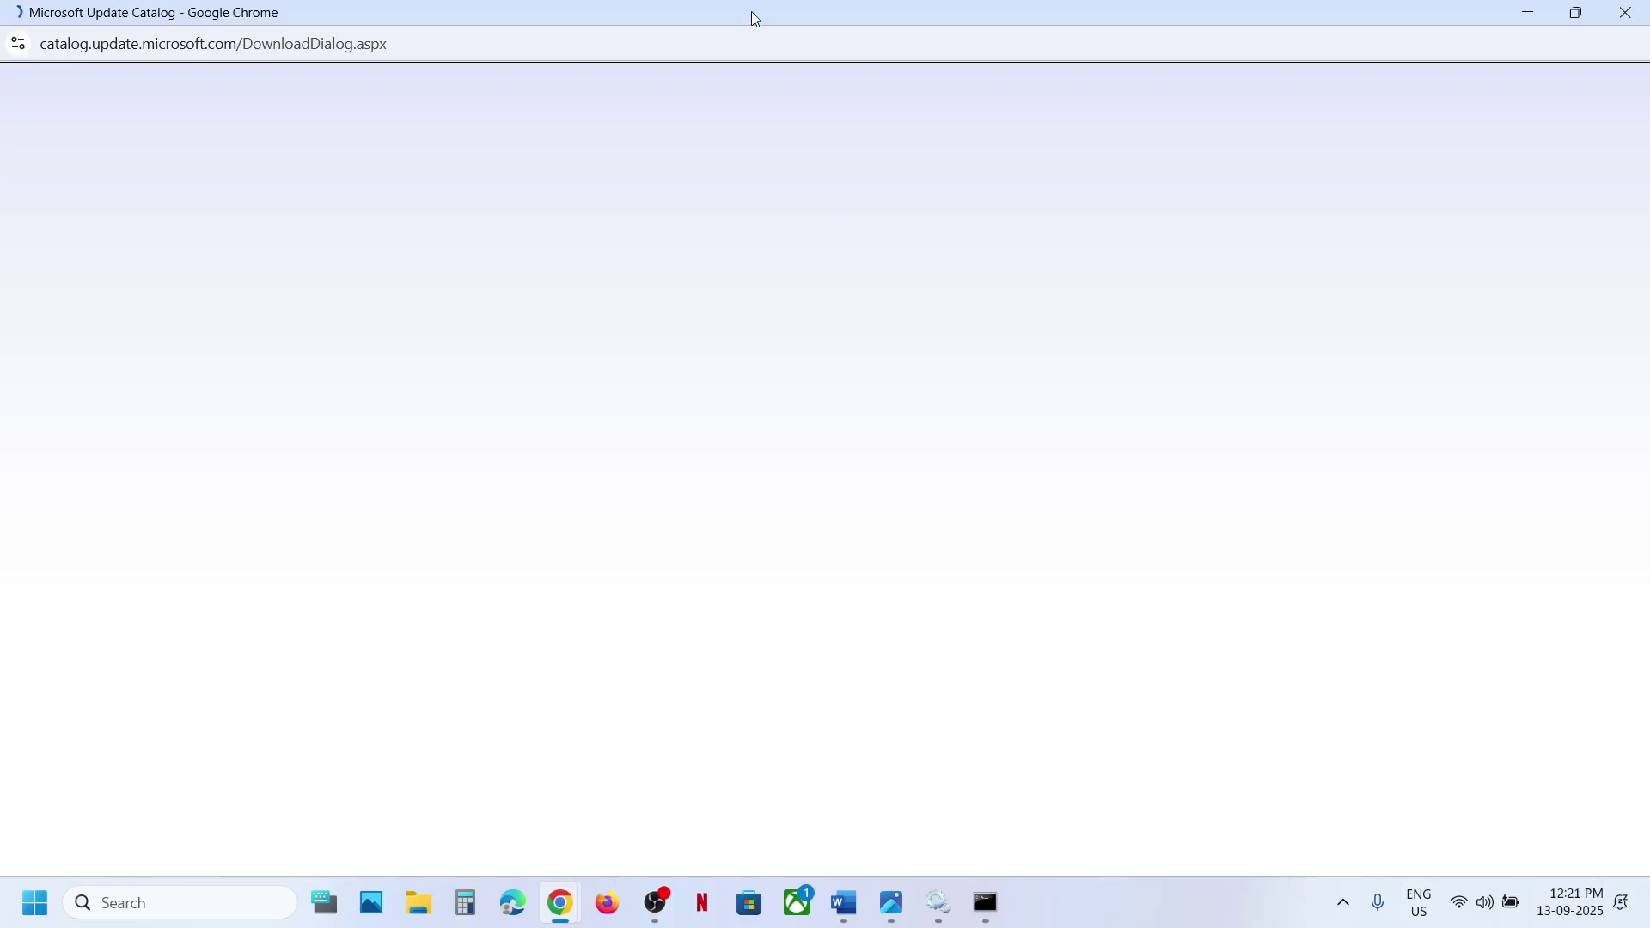
double_click(751, 16)
drag(451, 30, 790, 203)
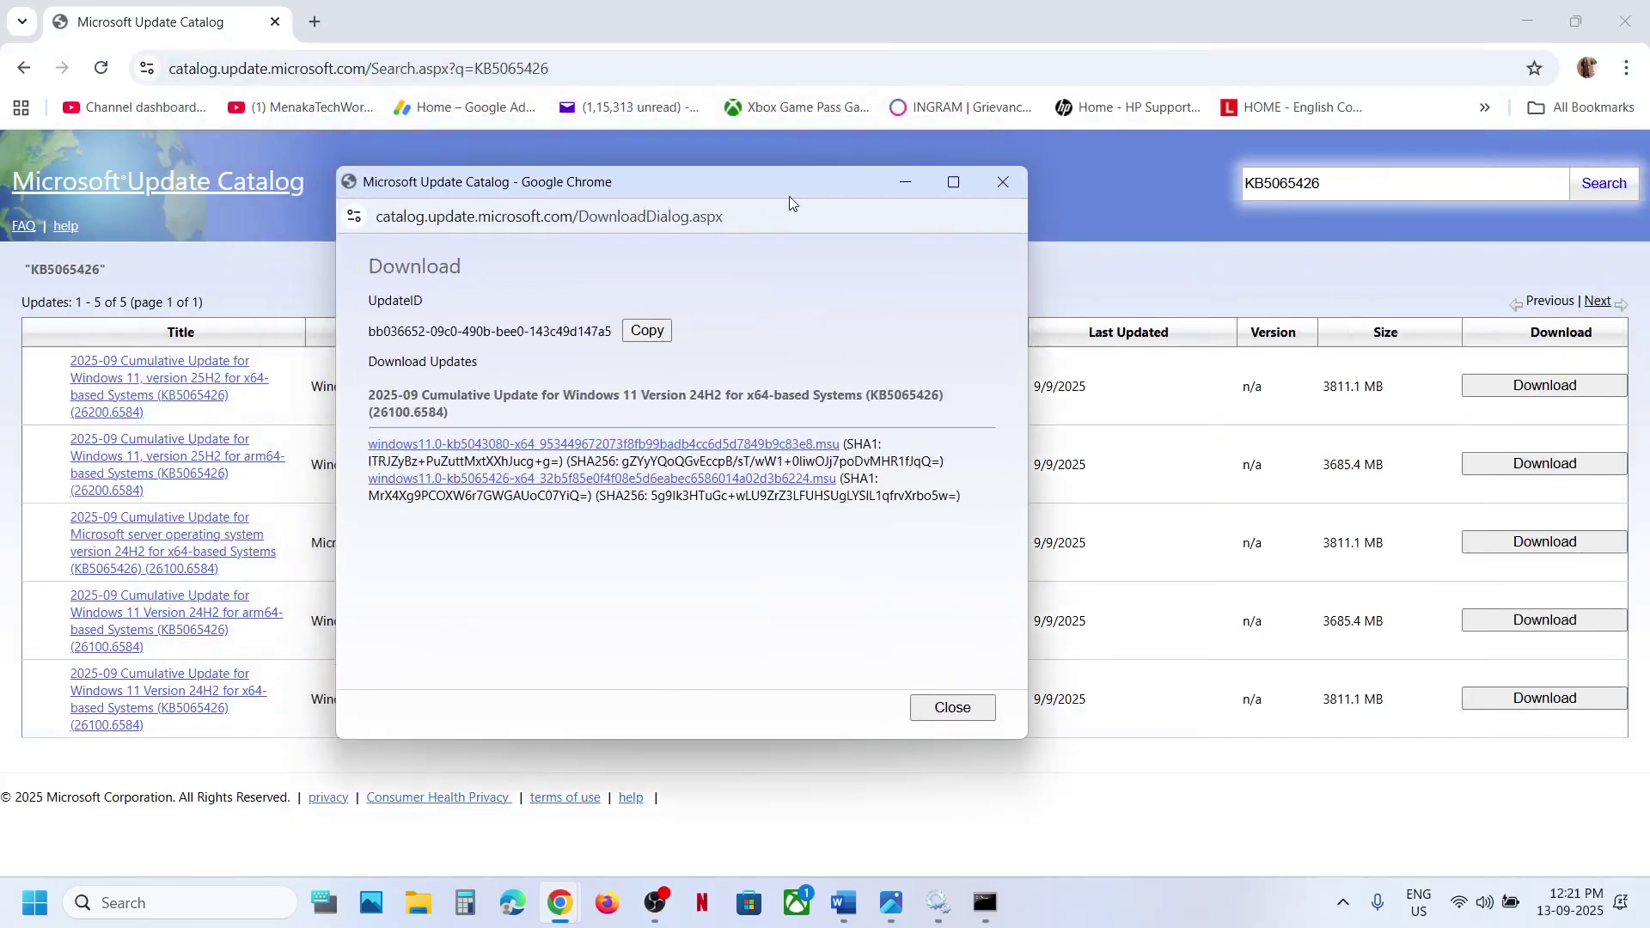
- Download the kb5065426 x64 .msu file, check its progress, and close the dialog
click(508, 487)
click(1010, 219)
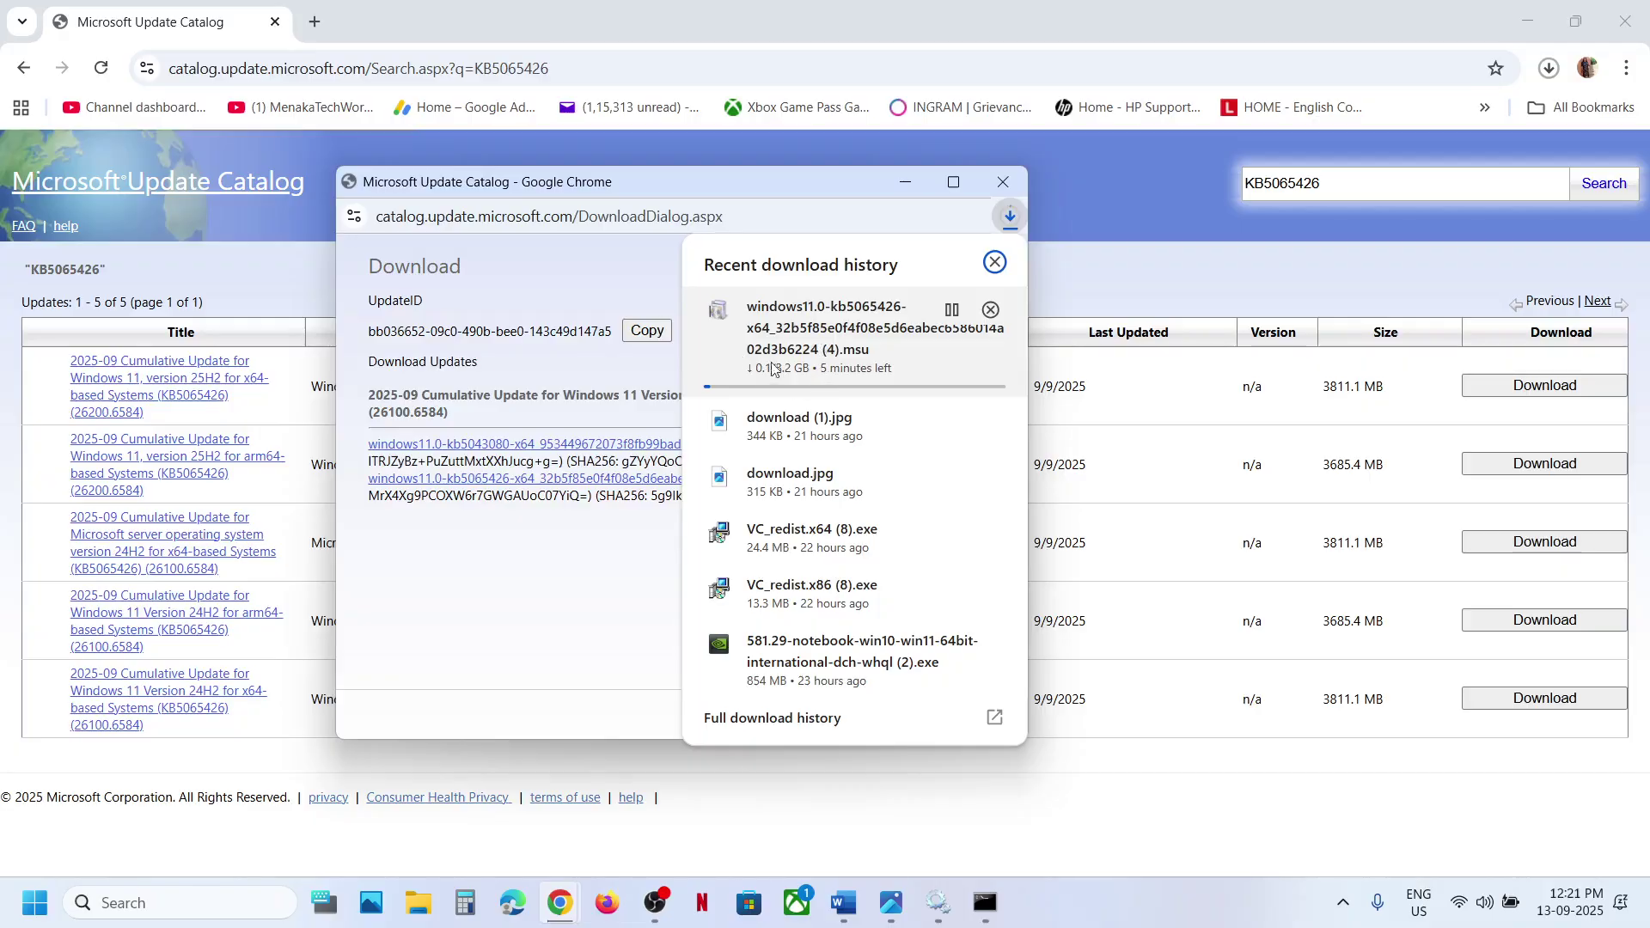
click(737, 839)
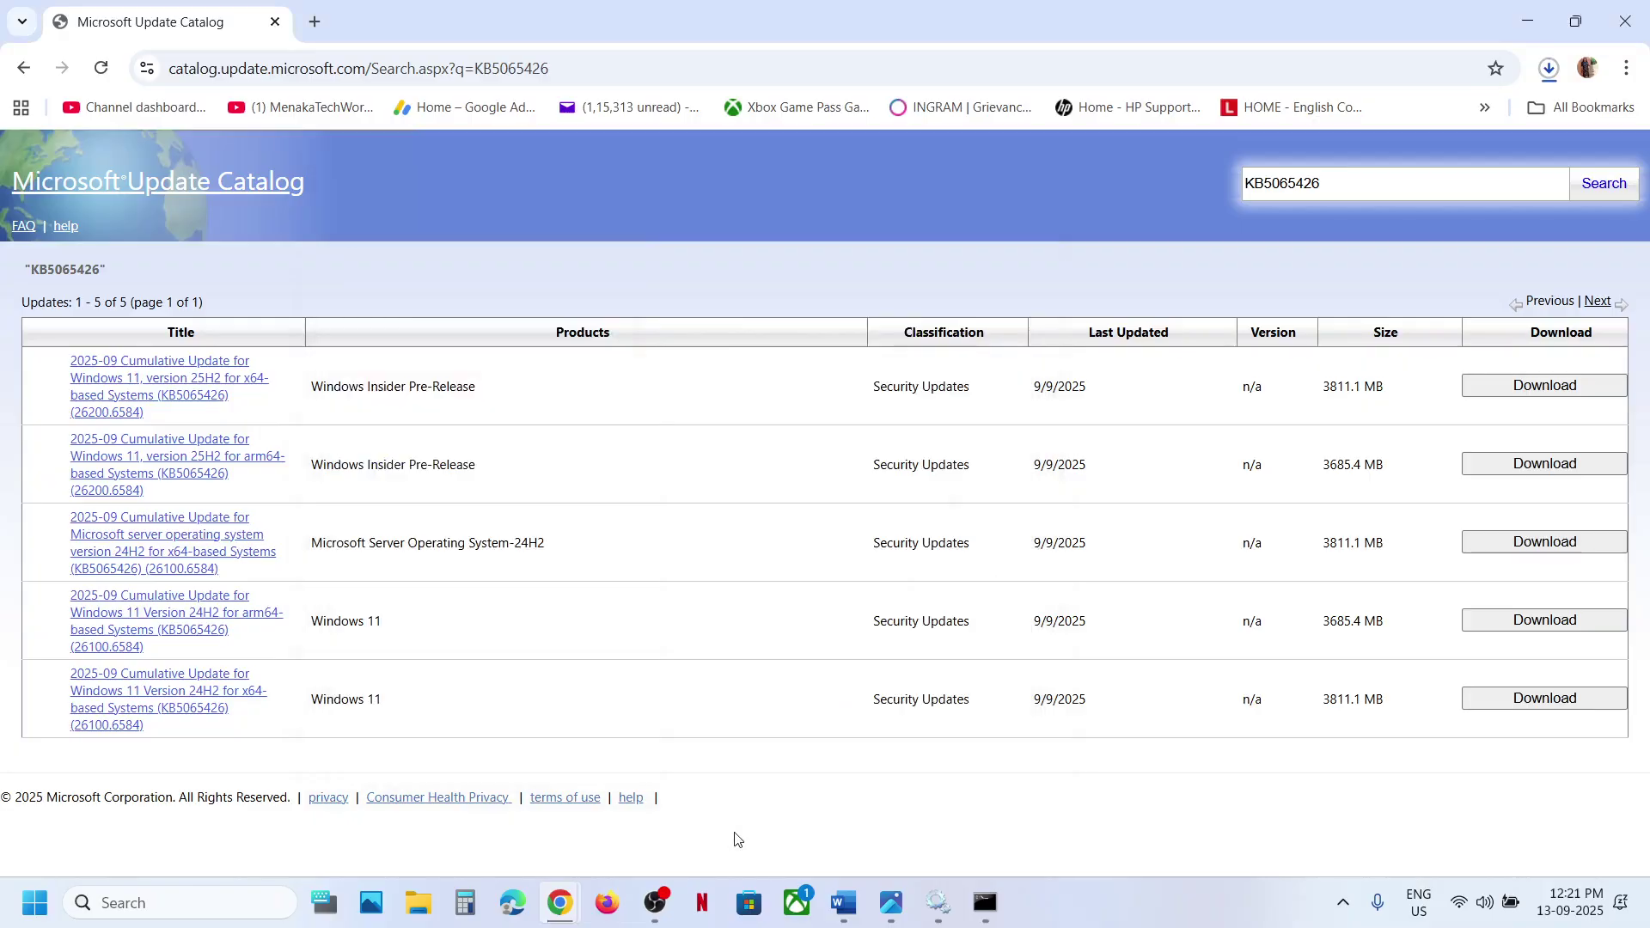
click(35, 912)
- Check the power and restart choices, then return to the instructions document
click(624, 828)
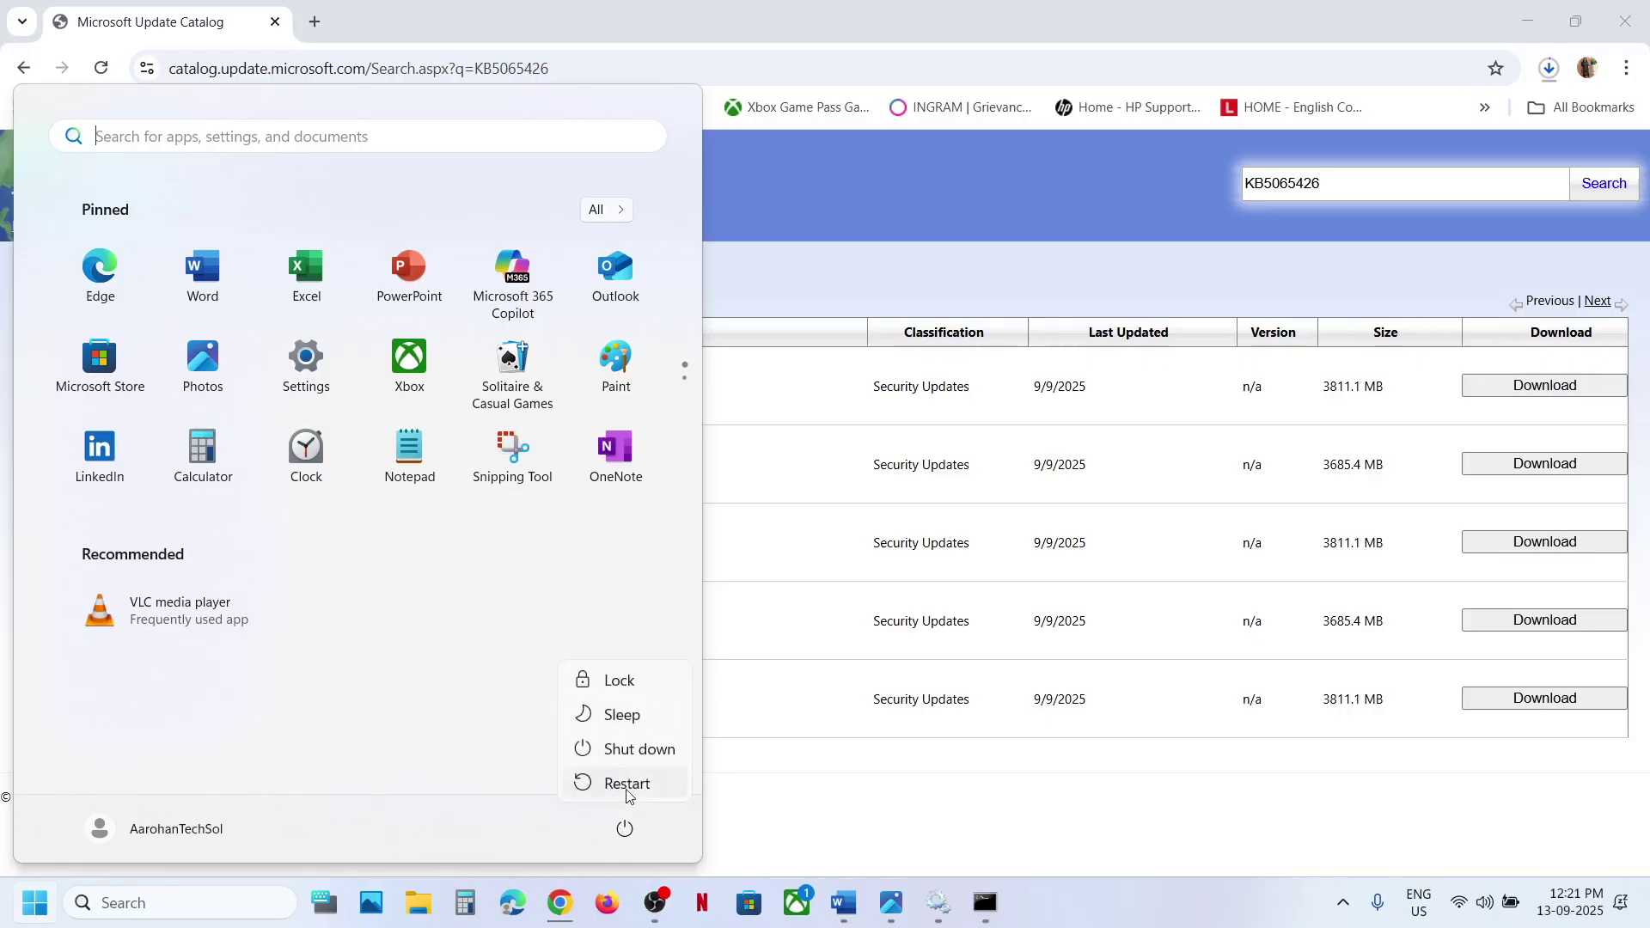
click(843, 902)
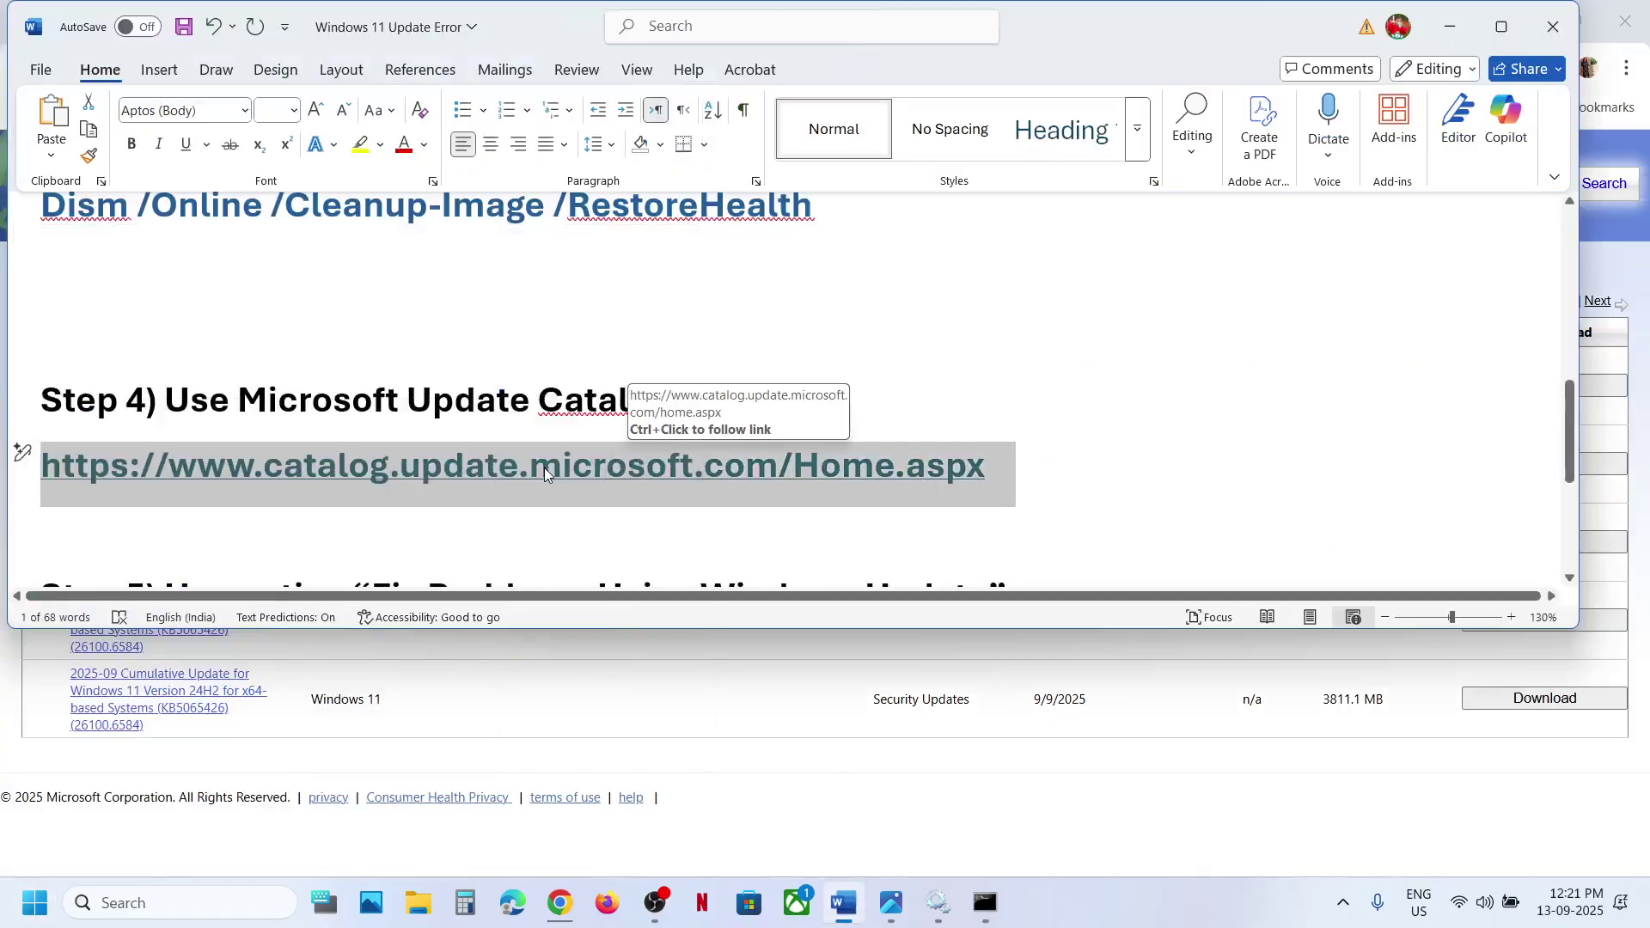
scroll(544, 468, down, 2)
- Go to Settings' Recovery page via Windows Update > Advanced options
key(super+i)
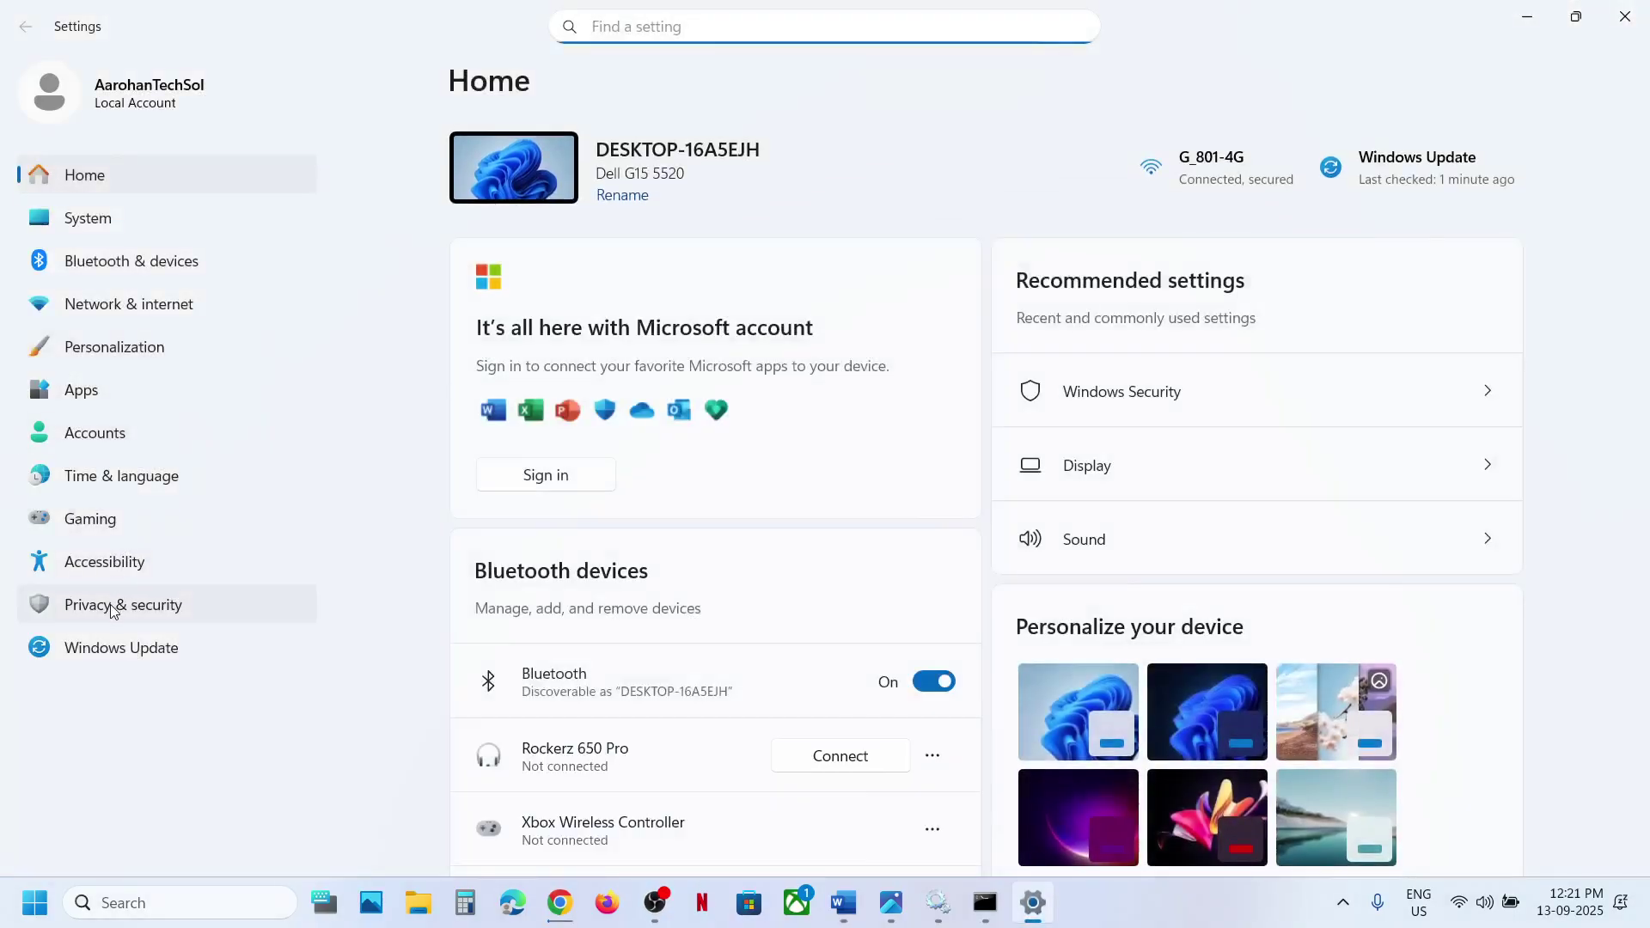
click(121, 649)
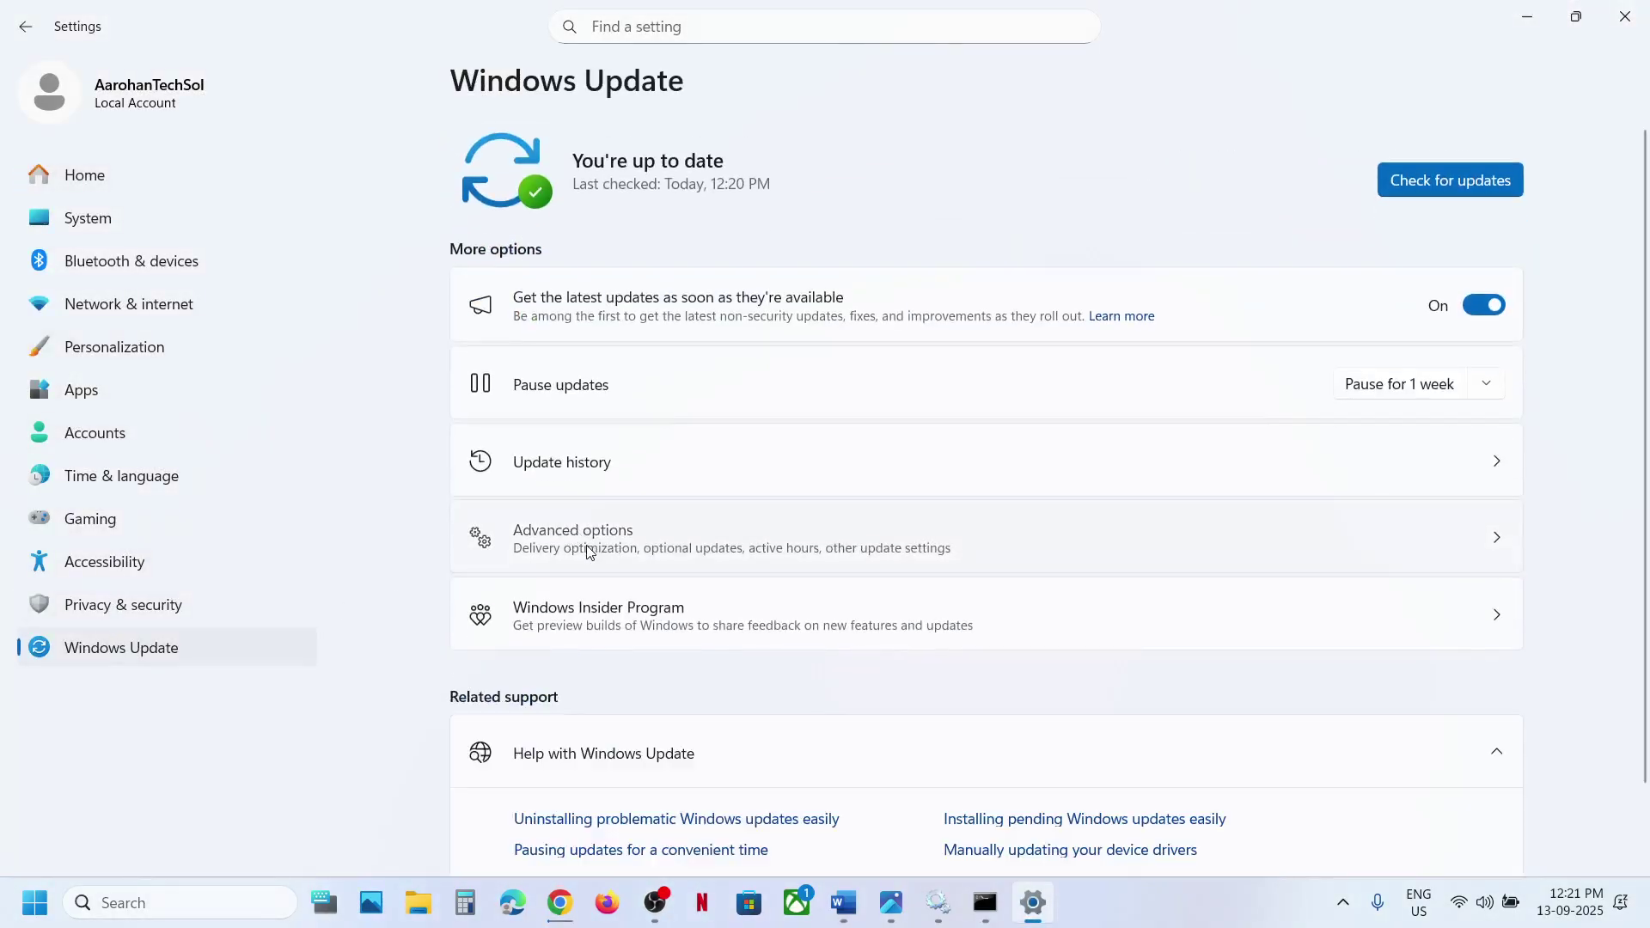
click(588, 546)
scroll(588, 548, down, 3)
click(600, 612)
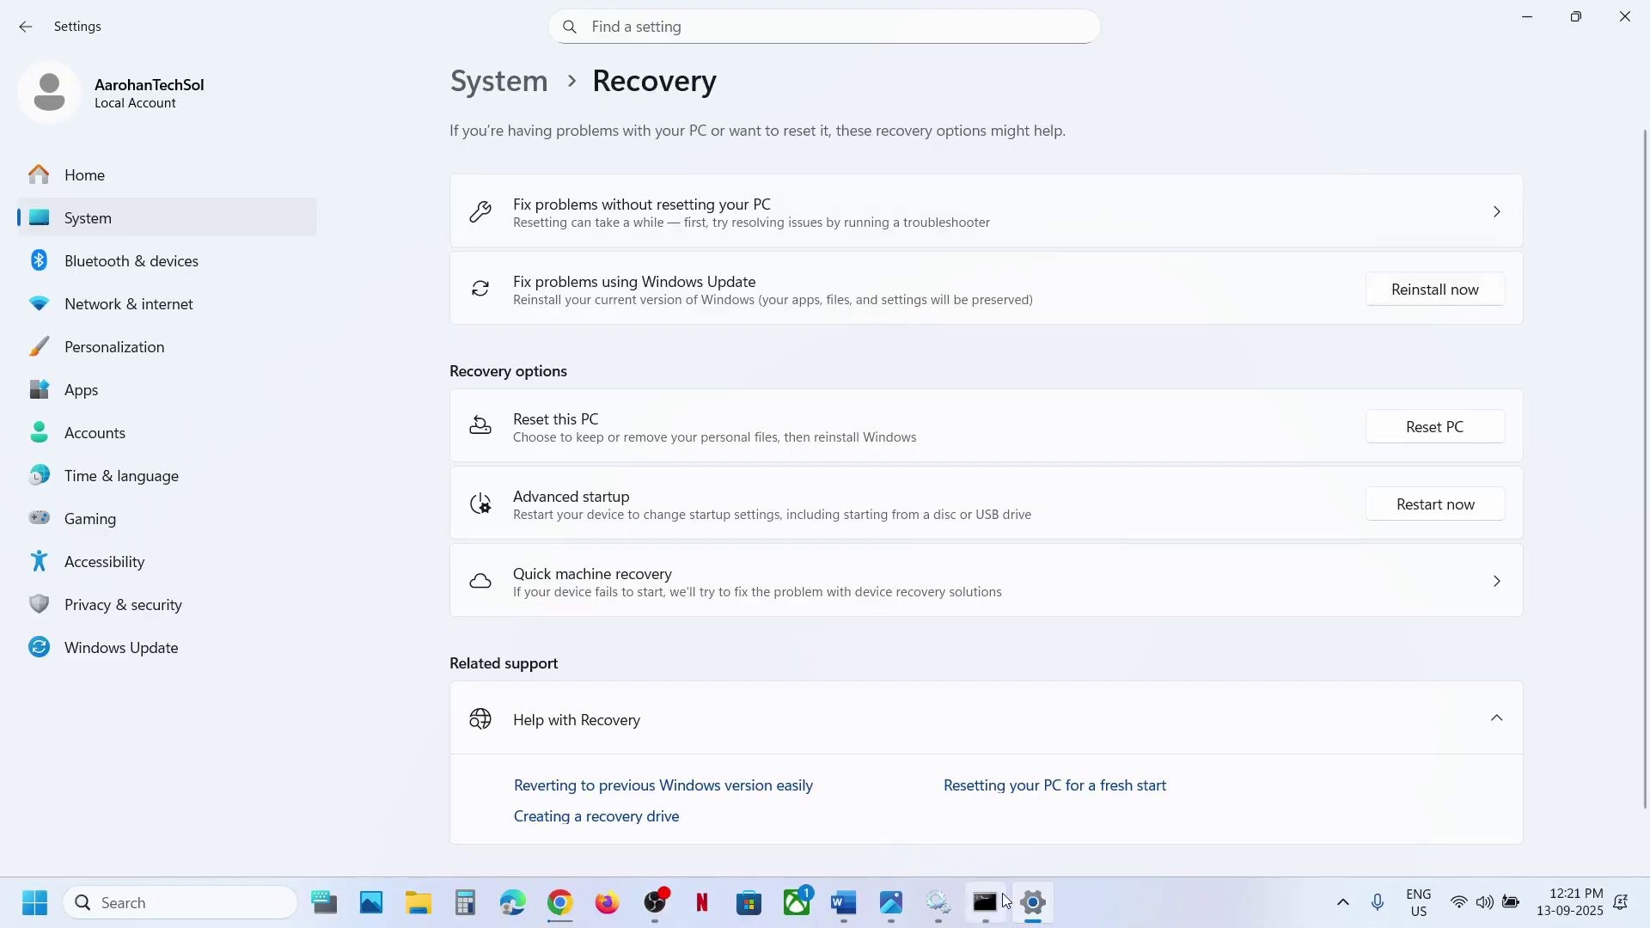
- Download mediacreationtool (9).exe from the Windows 11 Software Download page and confirm it finished
click(840, 918)
scroll(560, 476, down, 3)
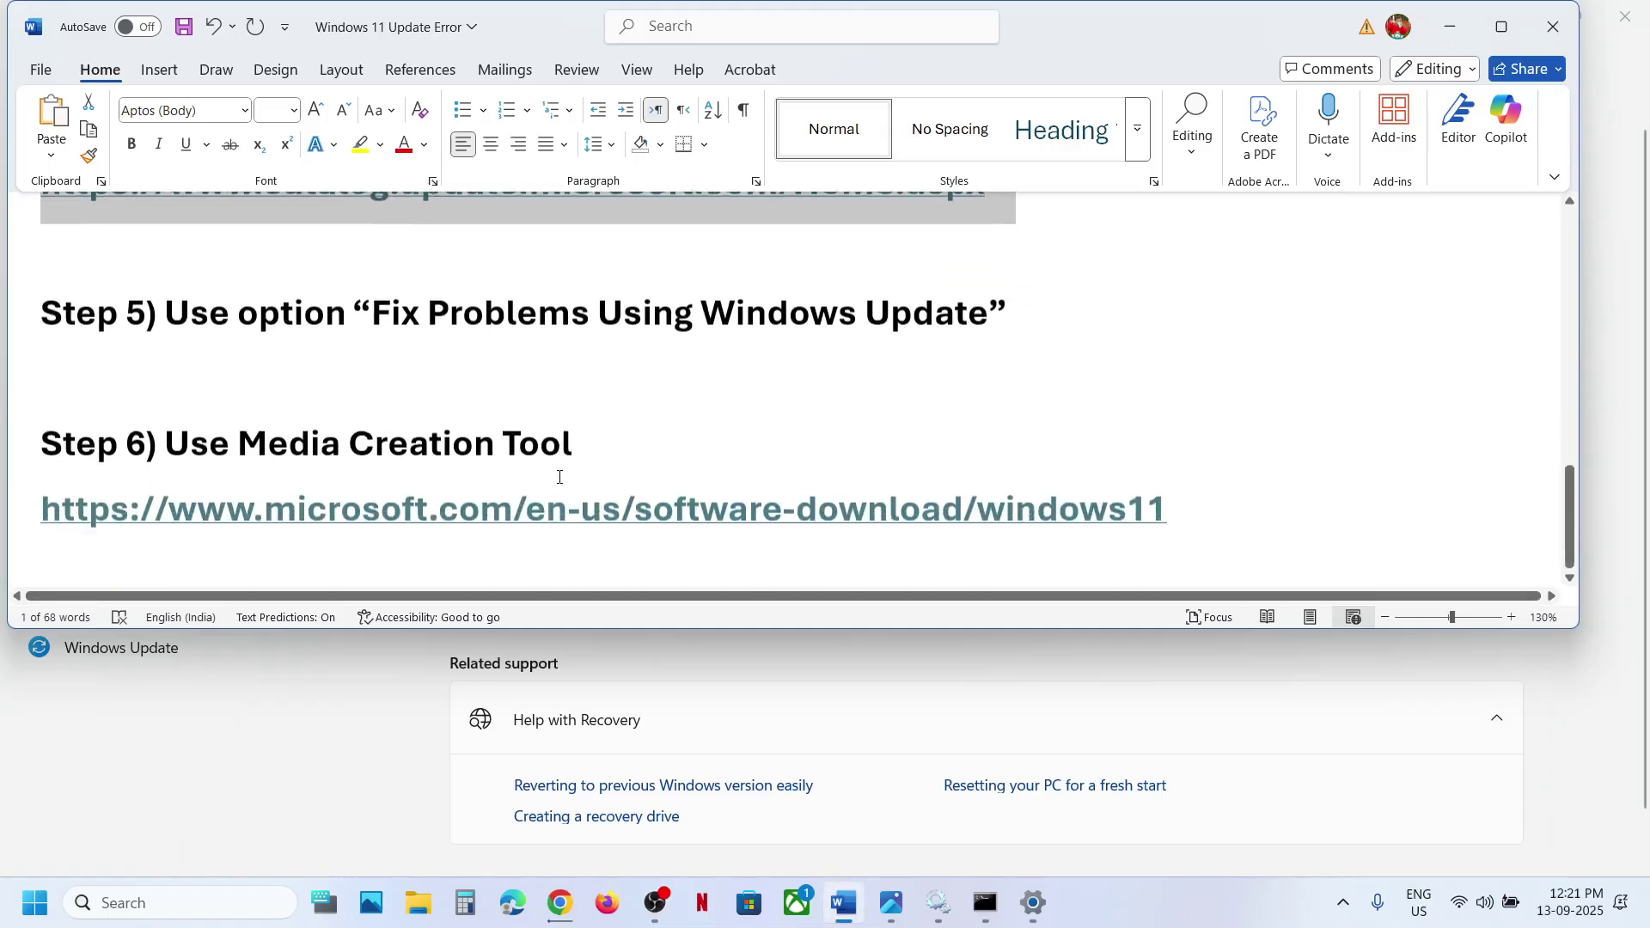
ctrl+click(731, 461)
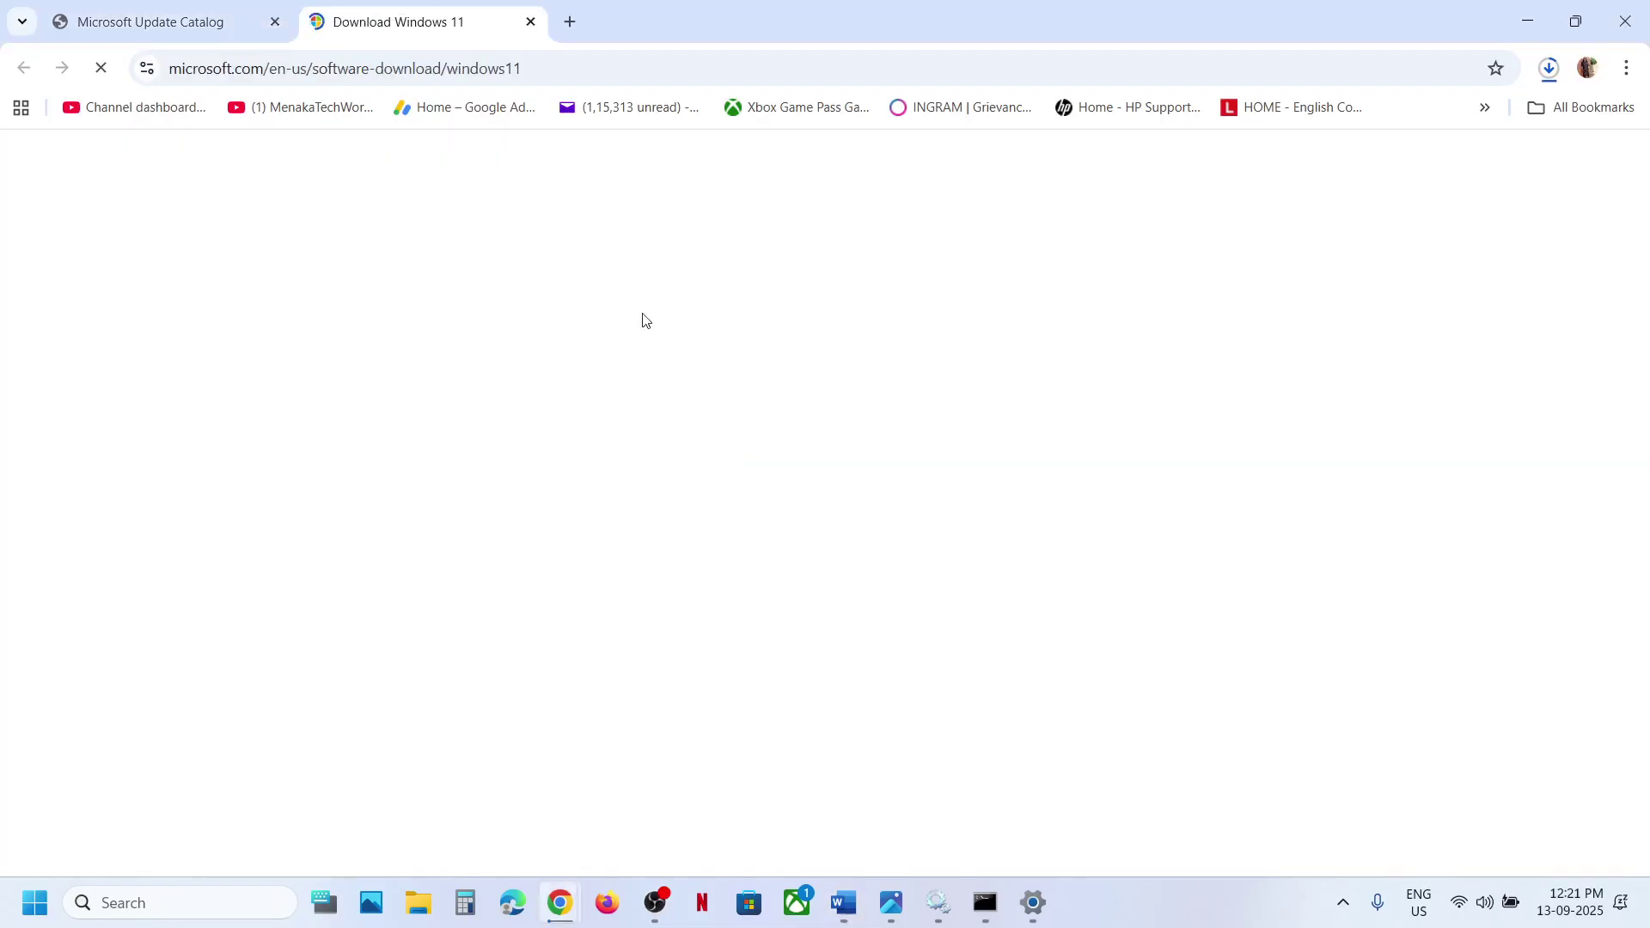
scroll(406, 575, down, 6)
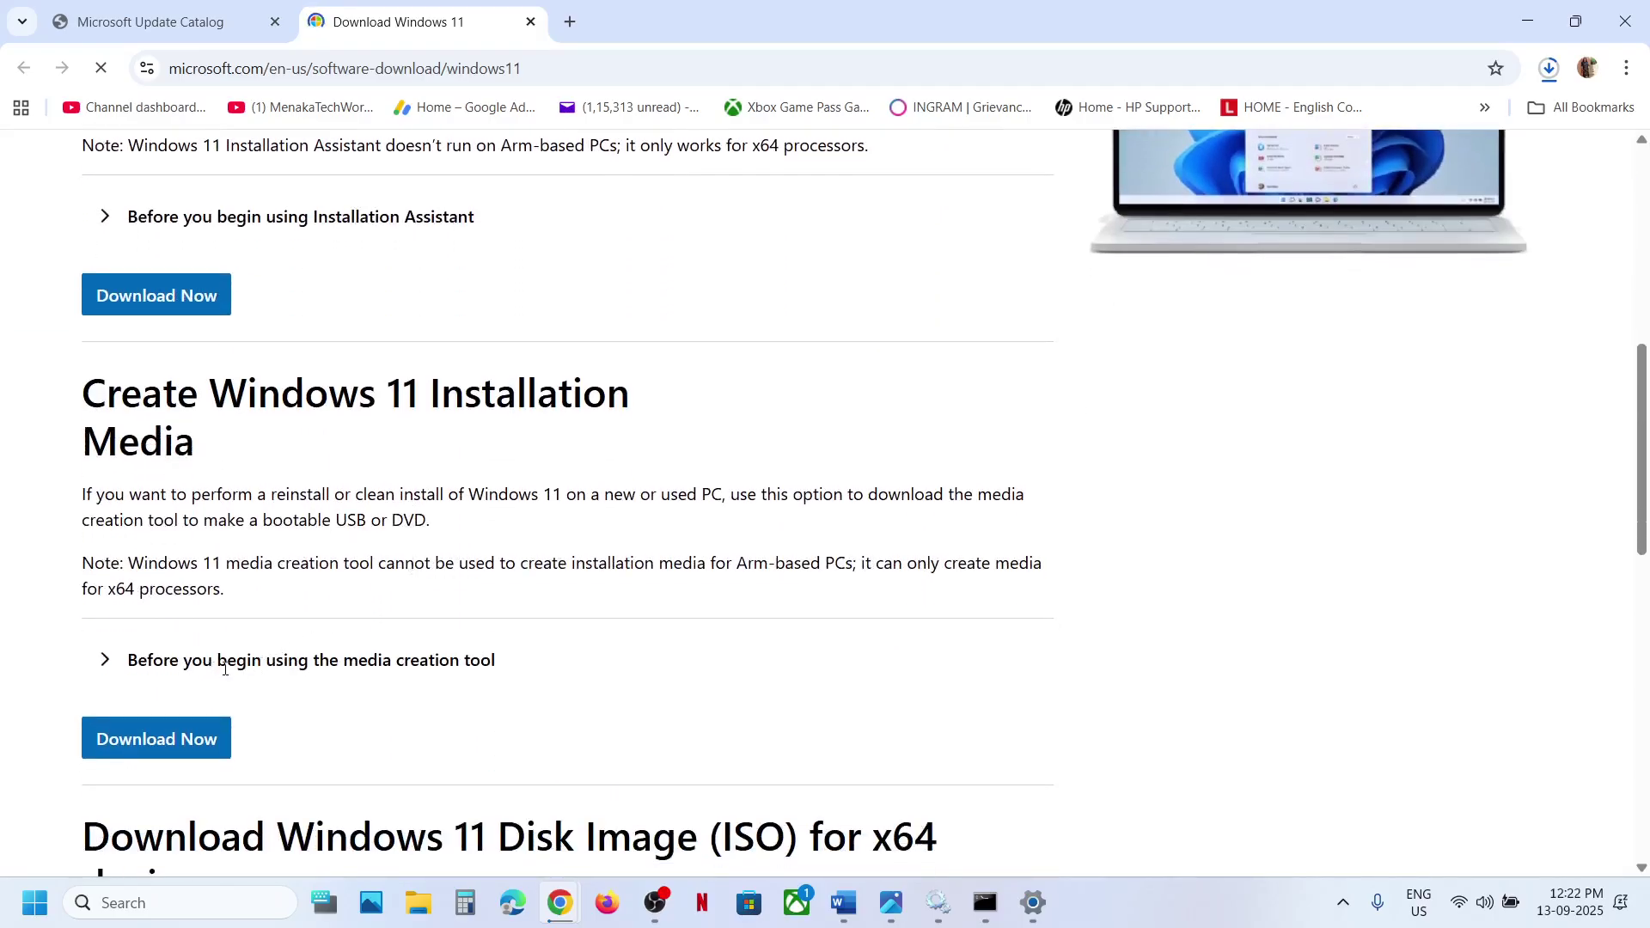
click(148, 744)
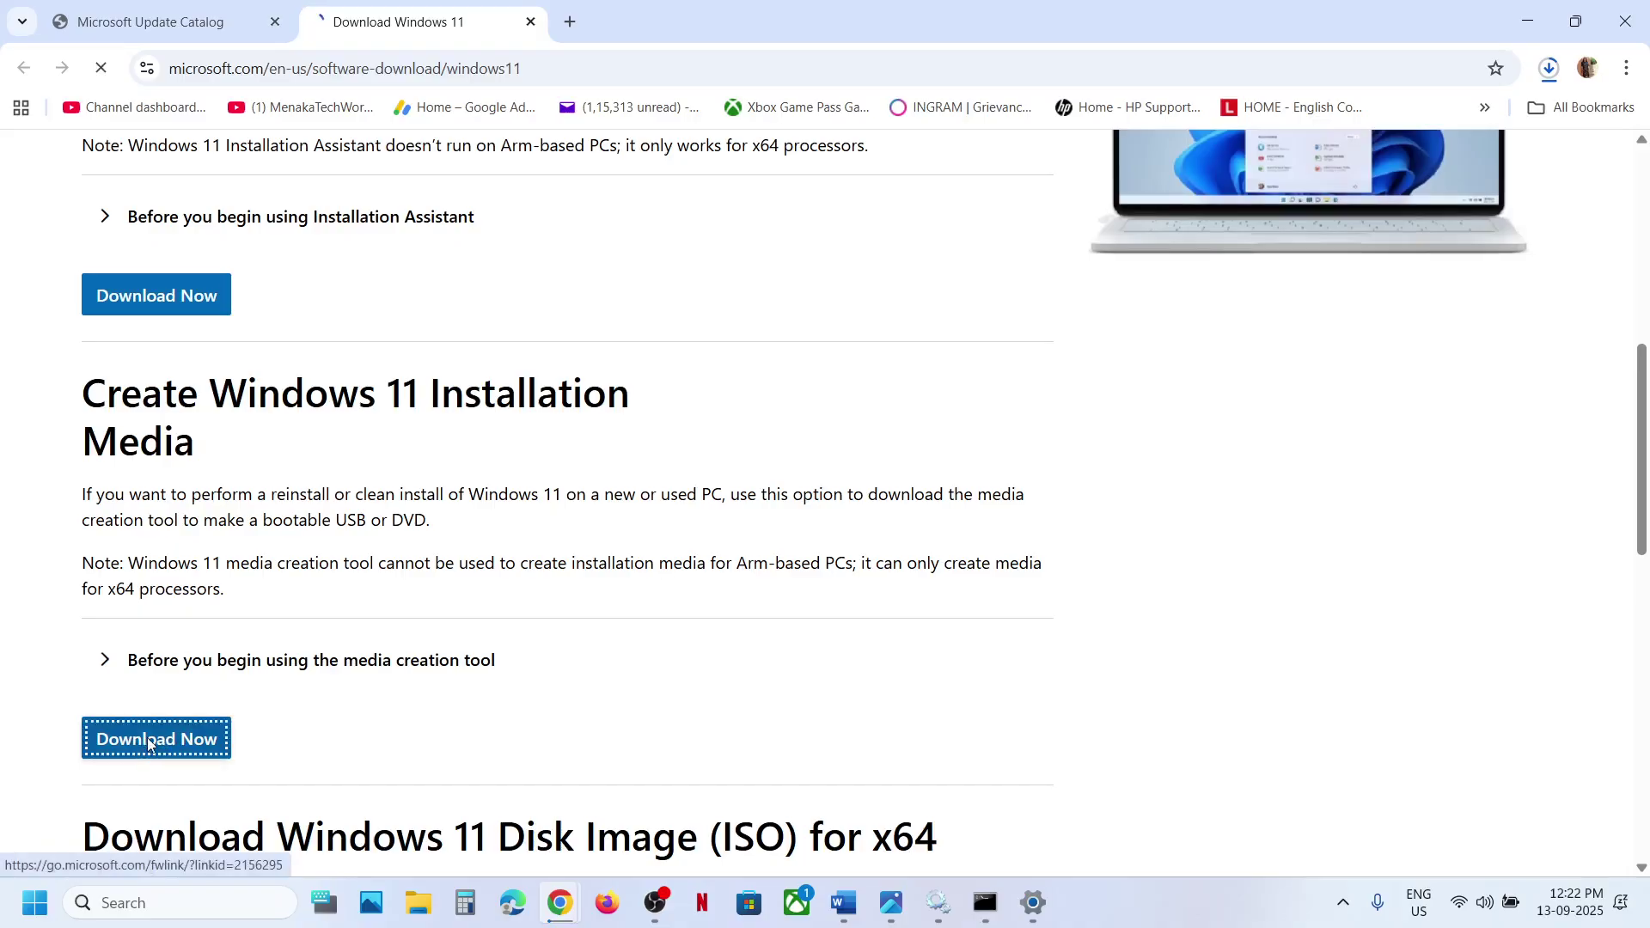
click(1551, 71)
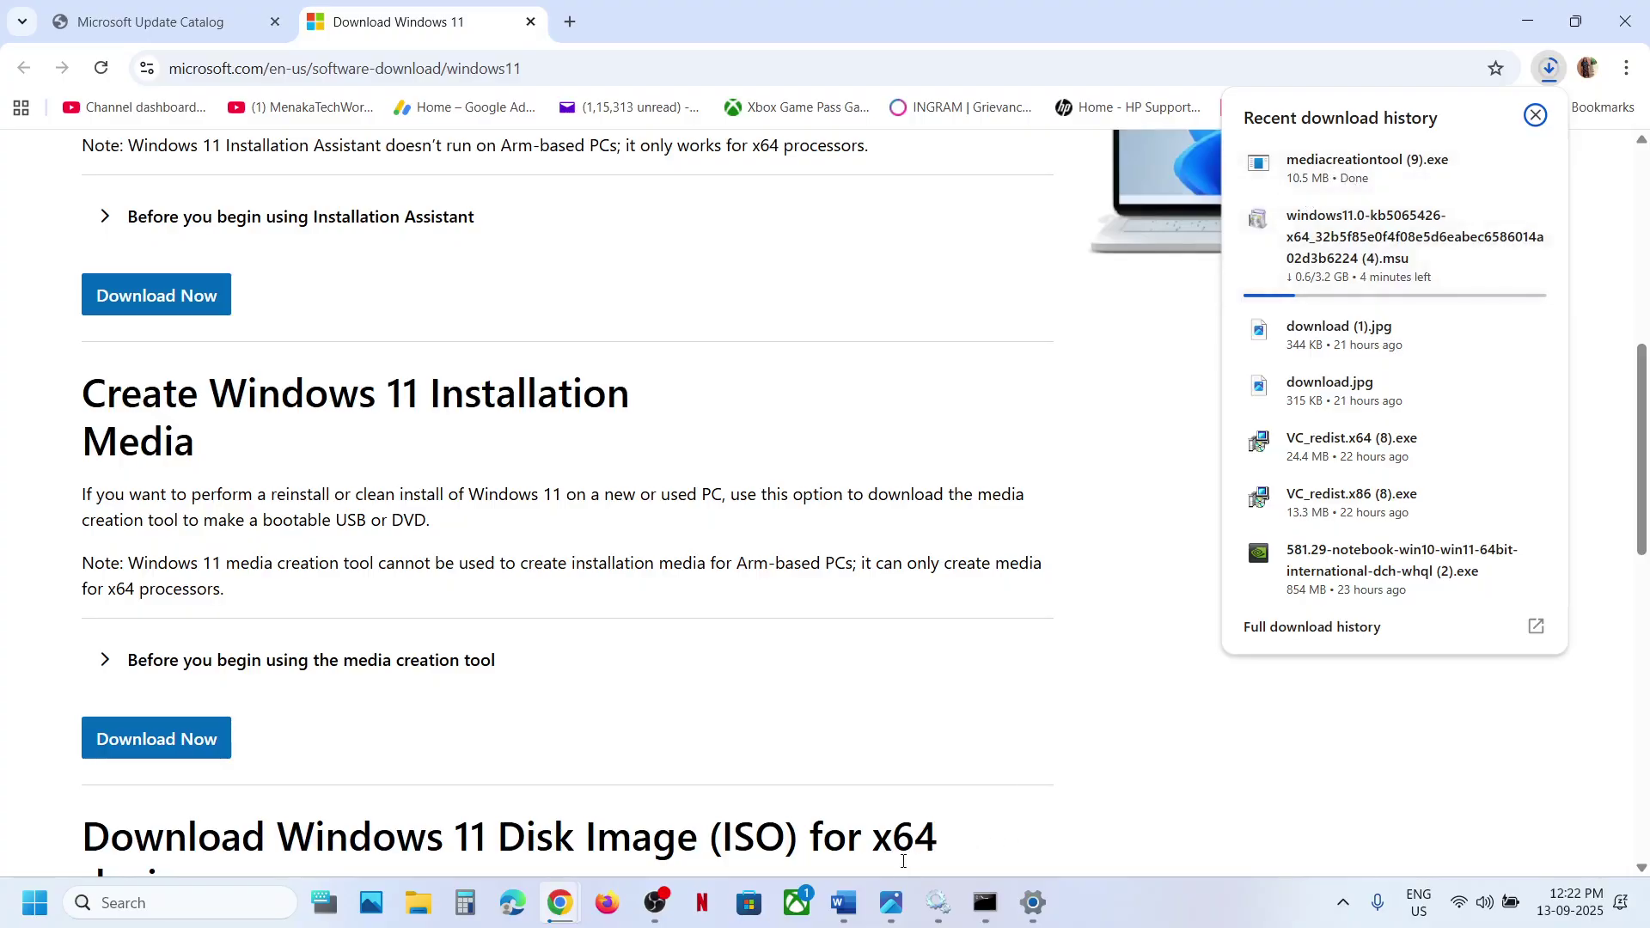
click(890, 903)
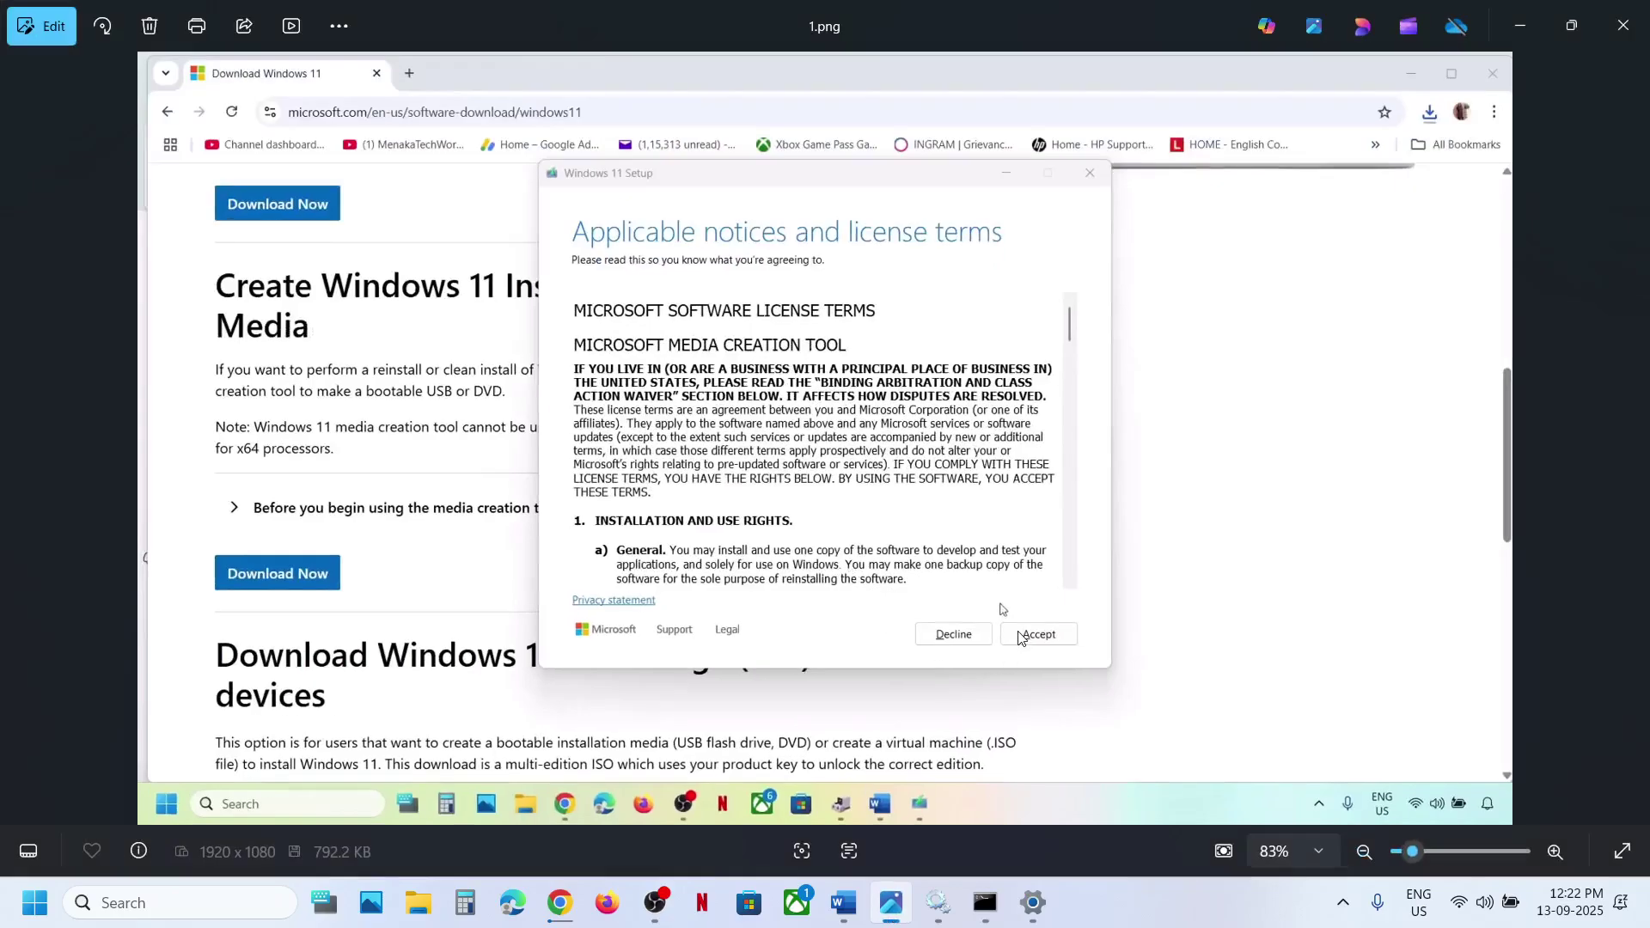
- Step through the setup screenshots, from language and edition selection to license terms and Ready to install
key(Right)
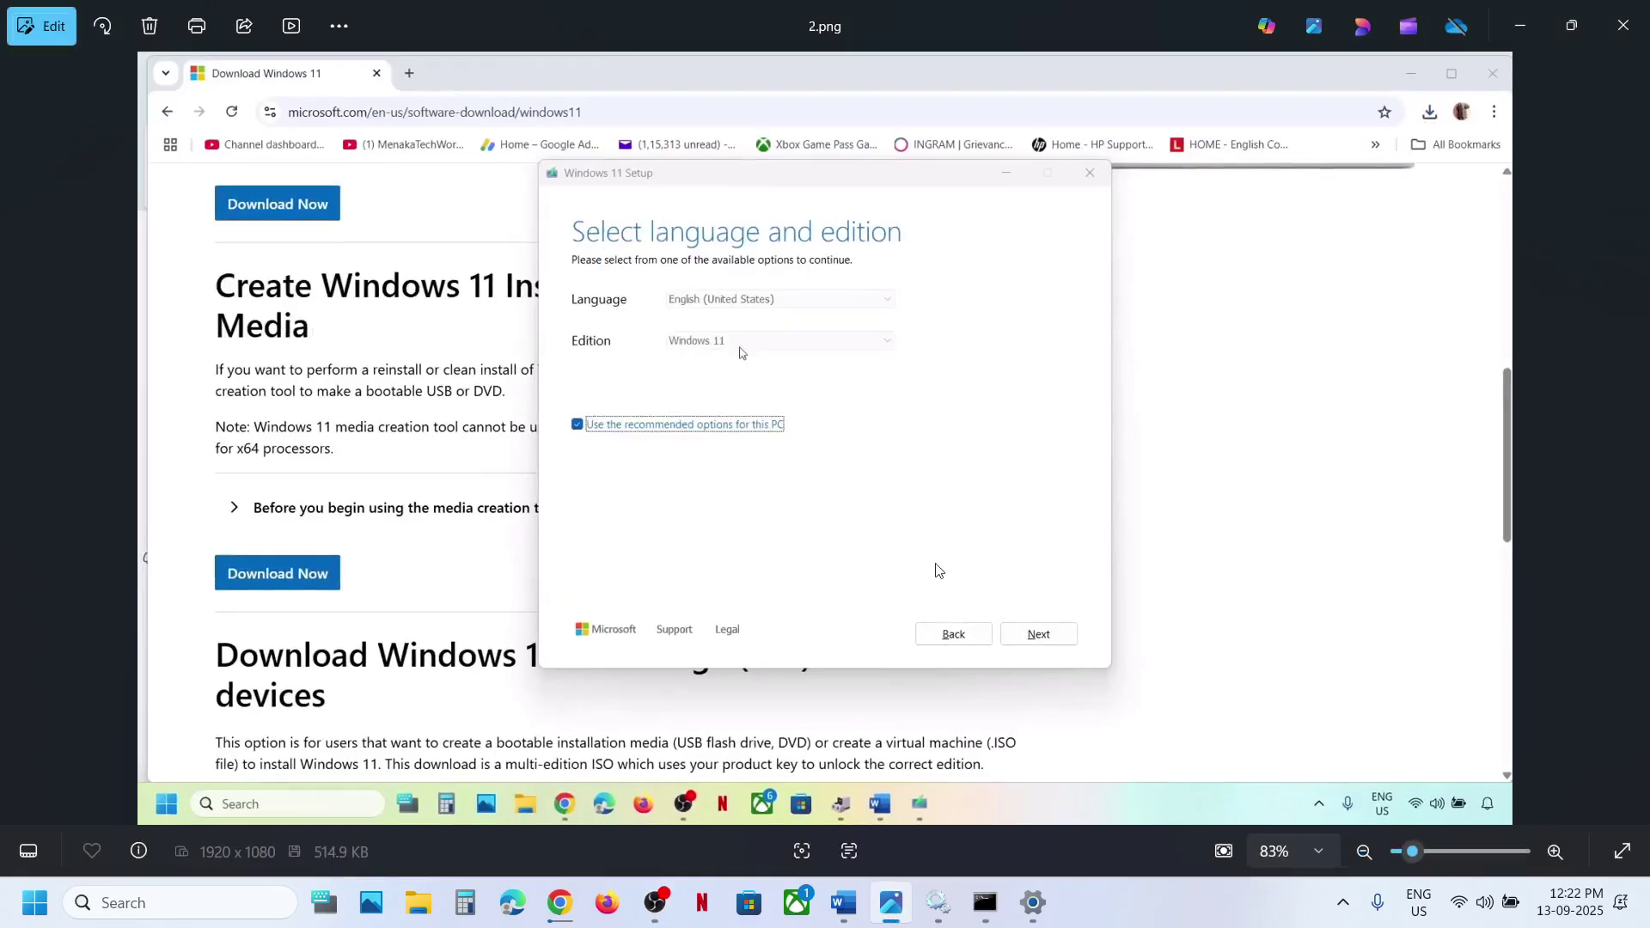
key(Right)
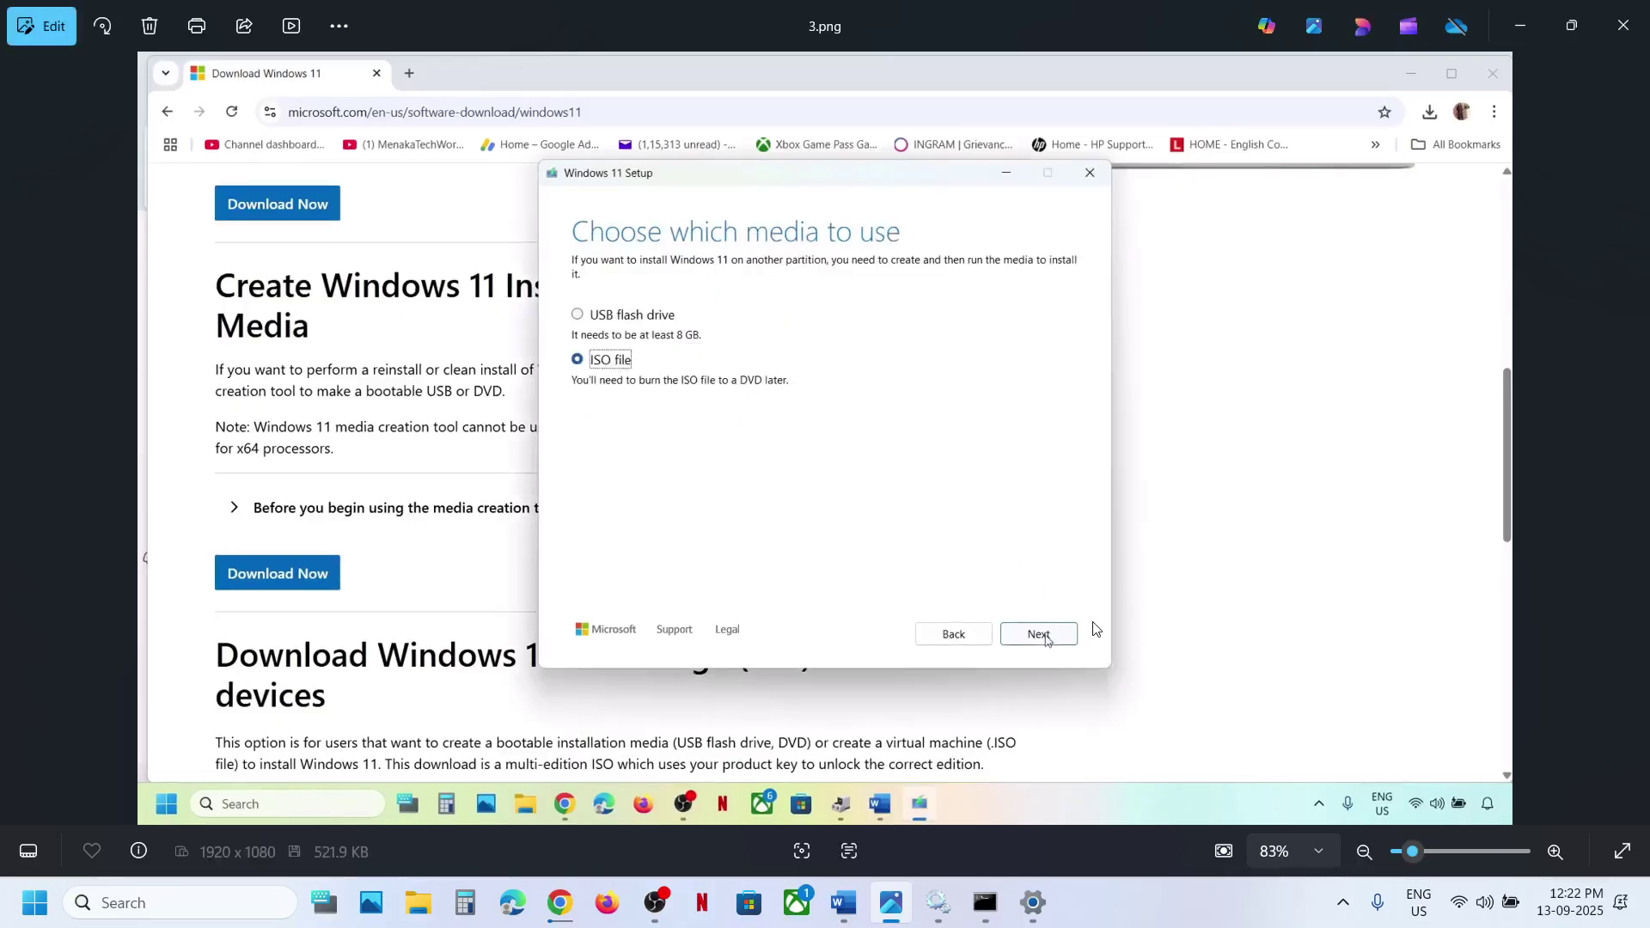
key(Right)
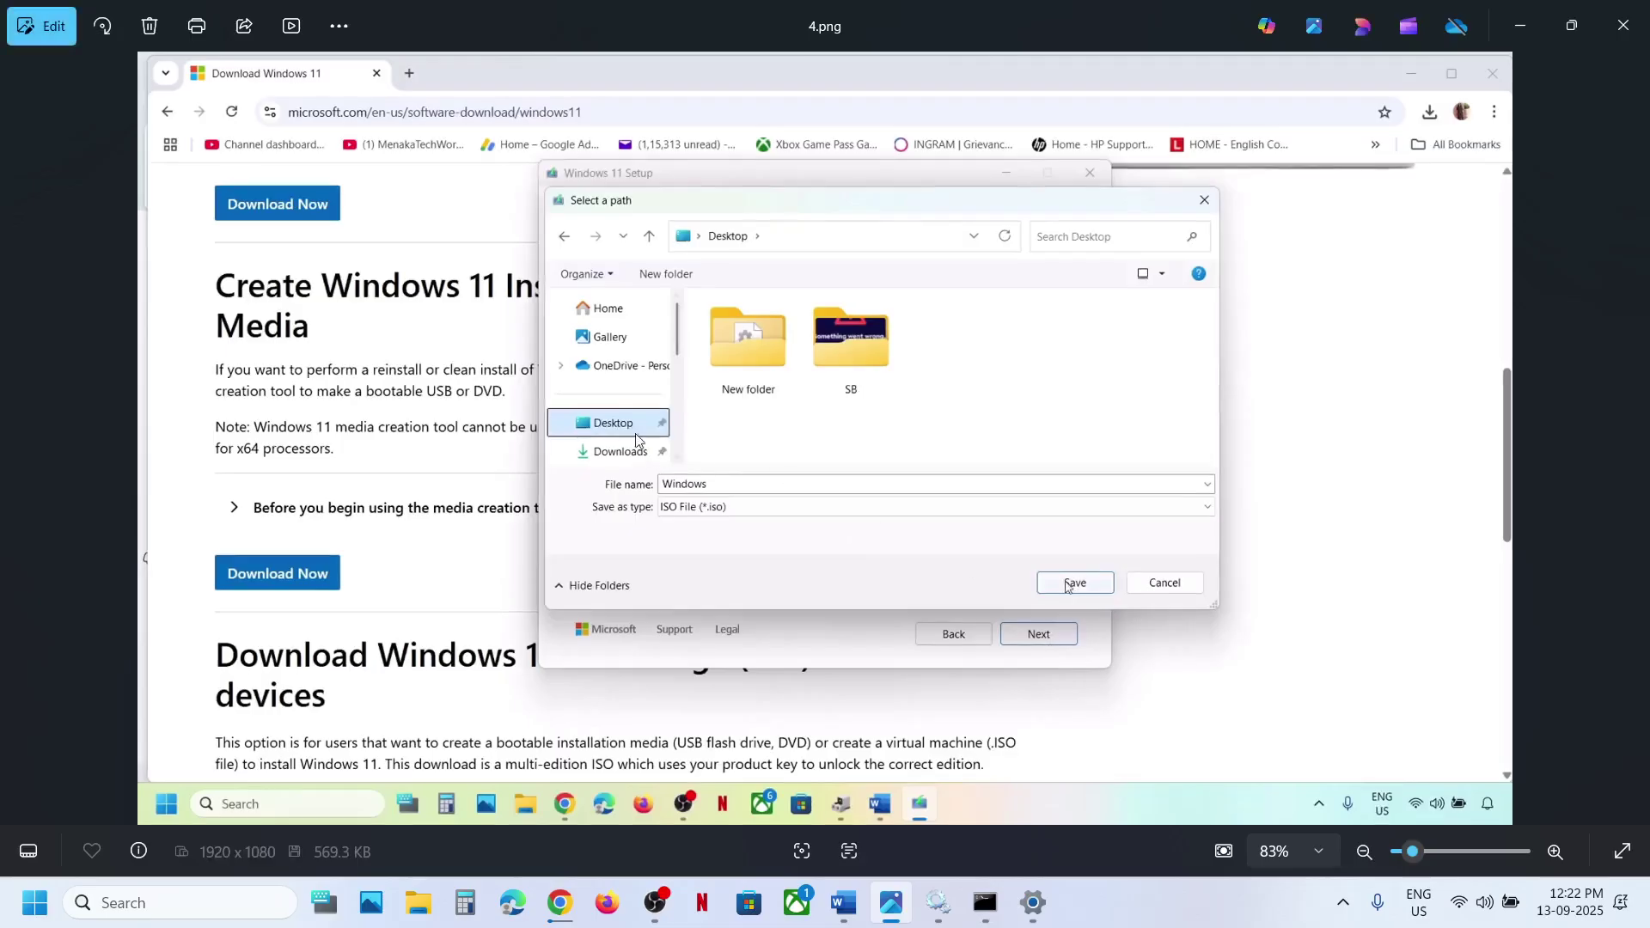
key(Right)
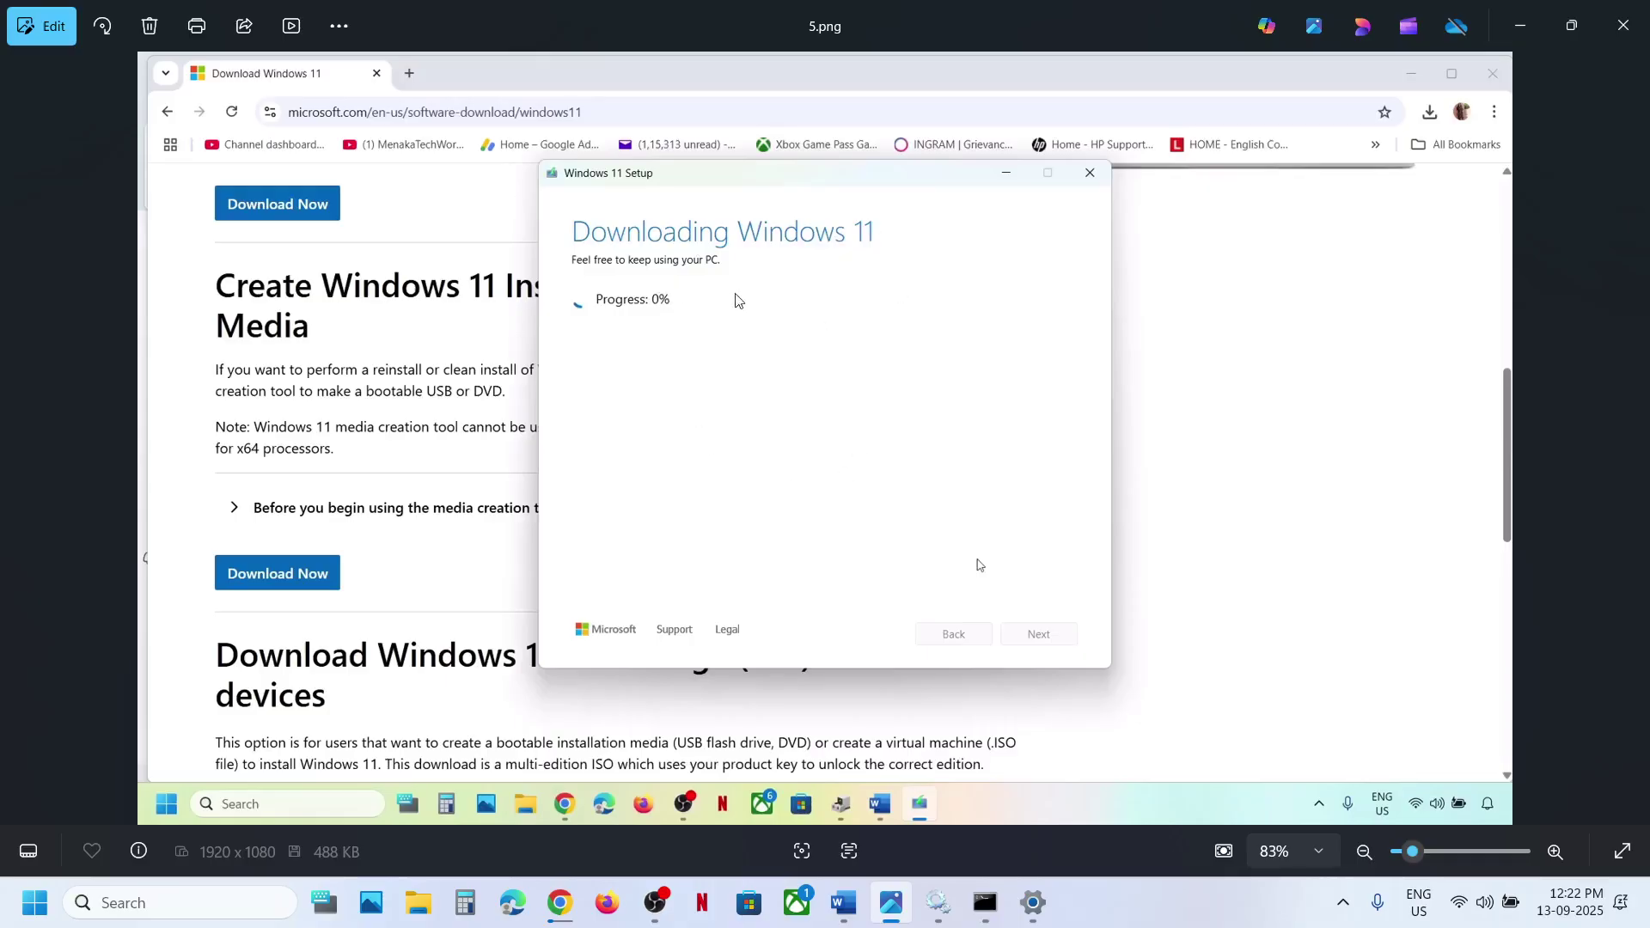
key(Right)
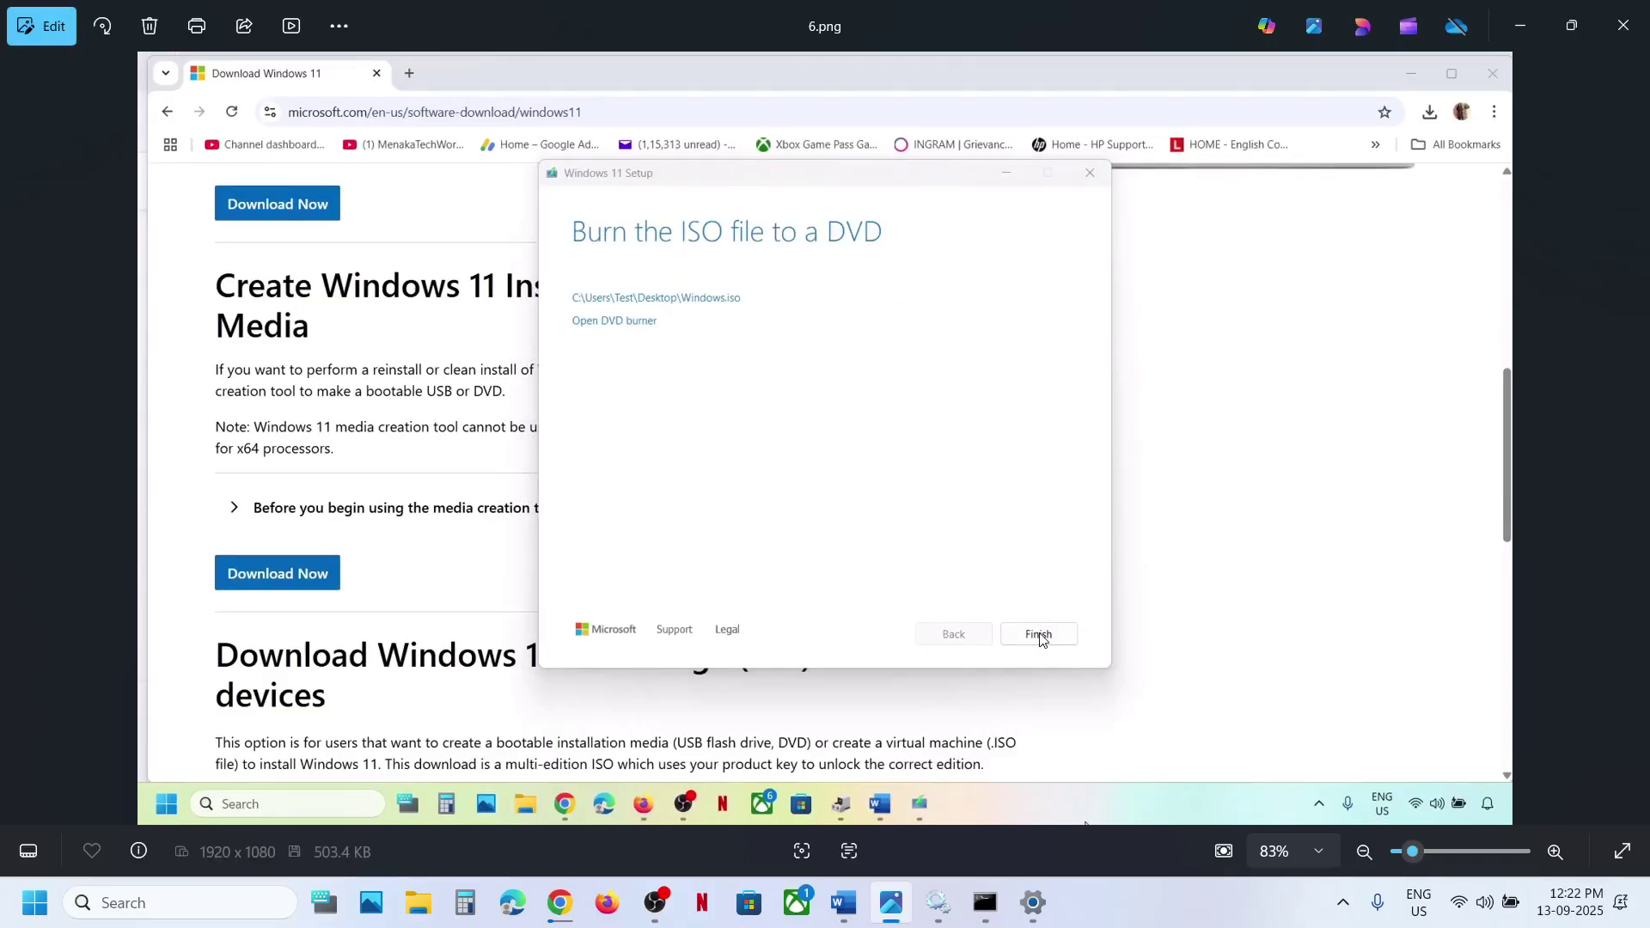
key(Right)
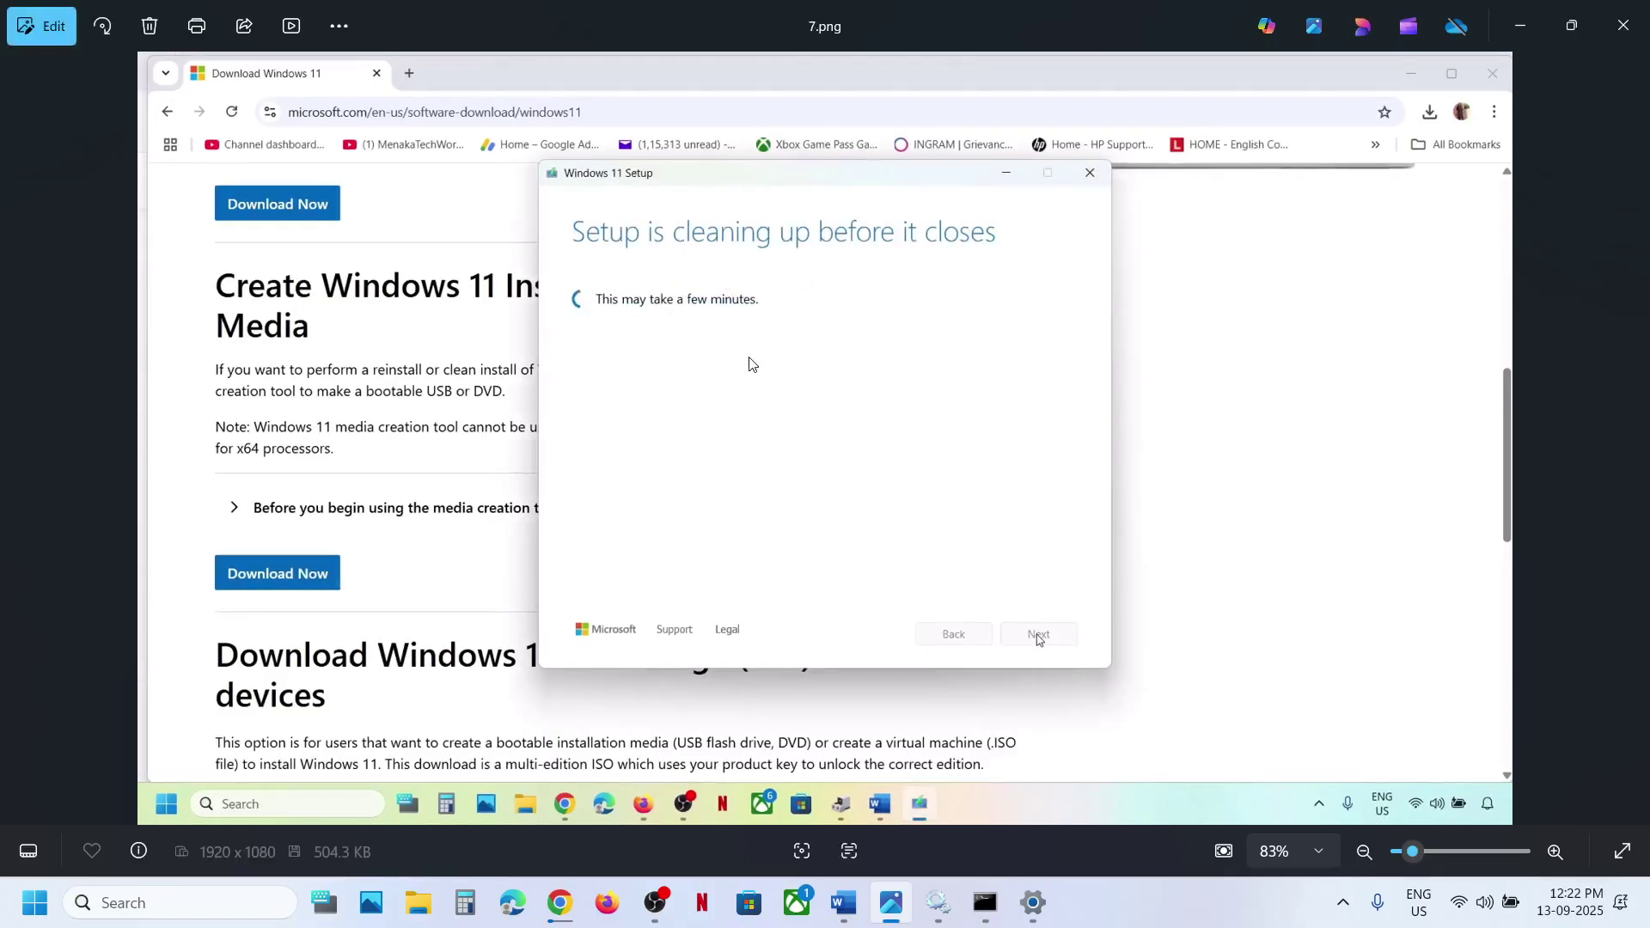
key(Right)
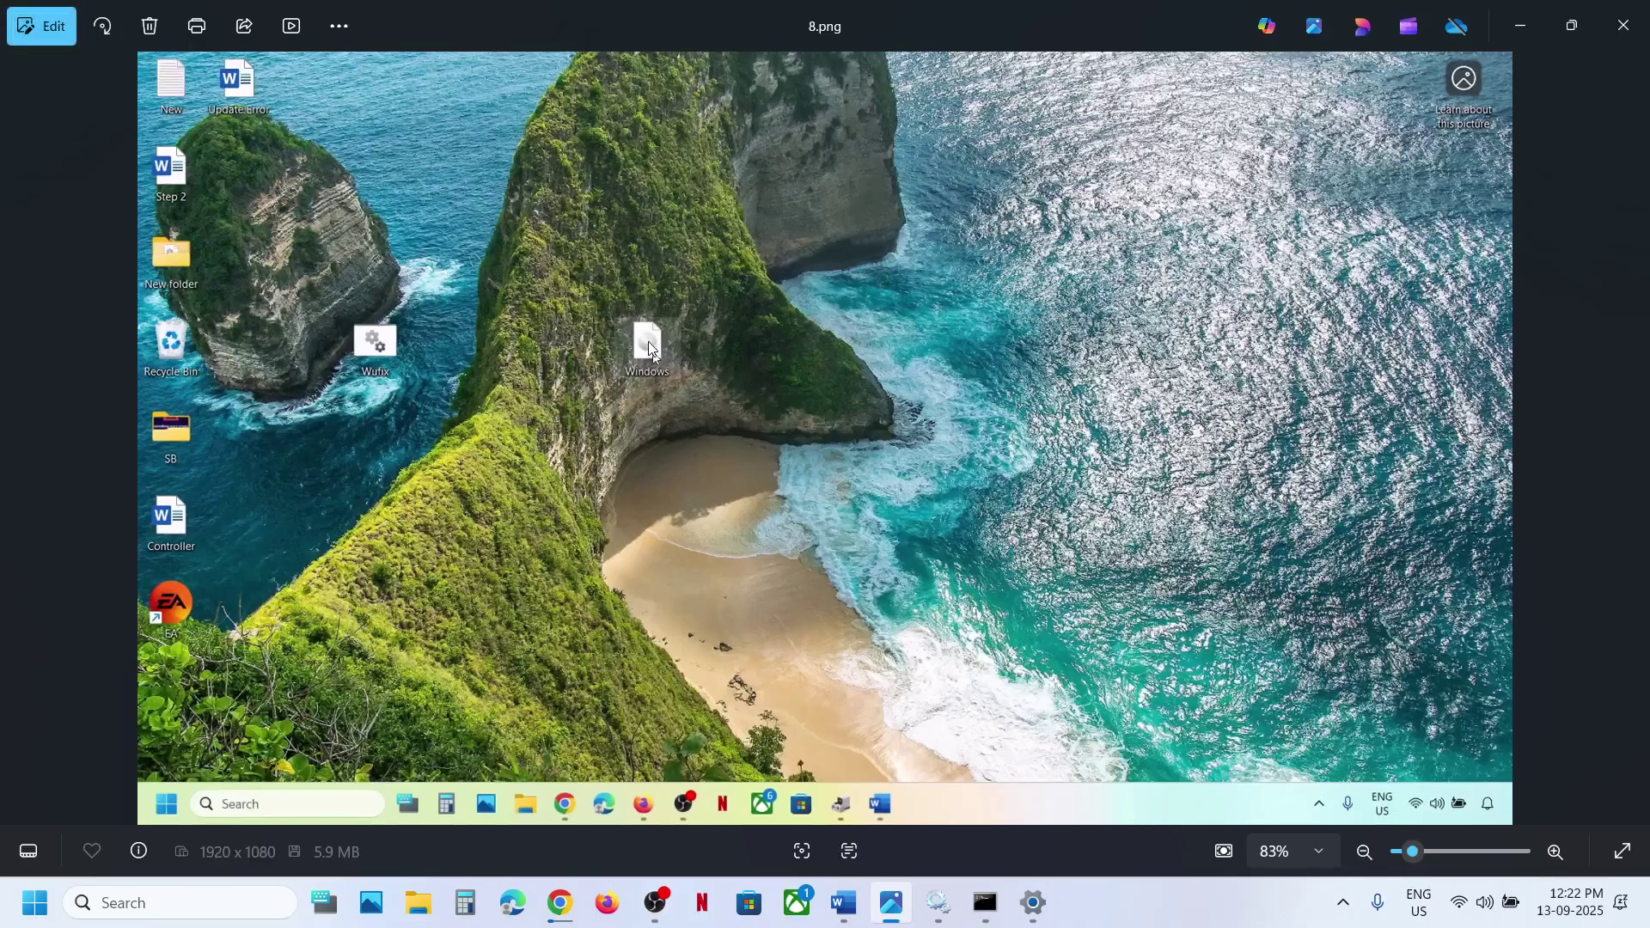
key(Right)
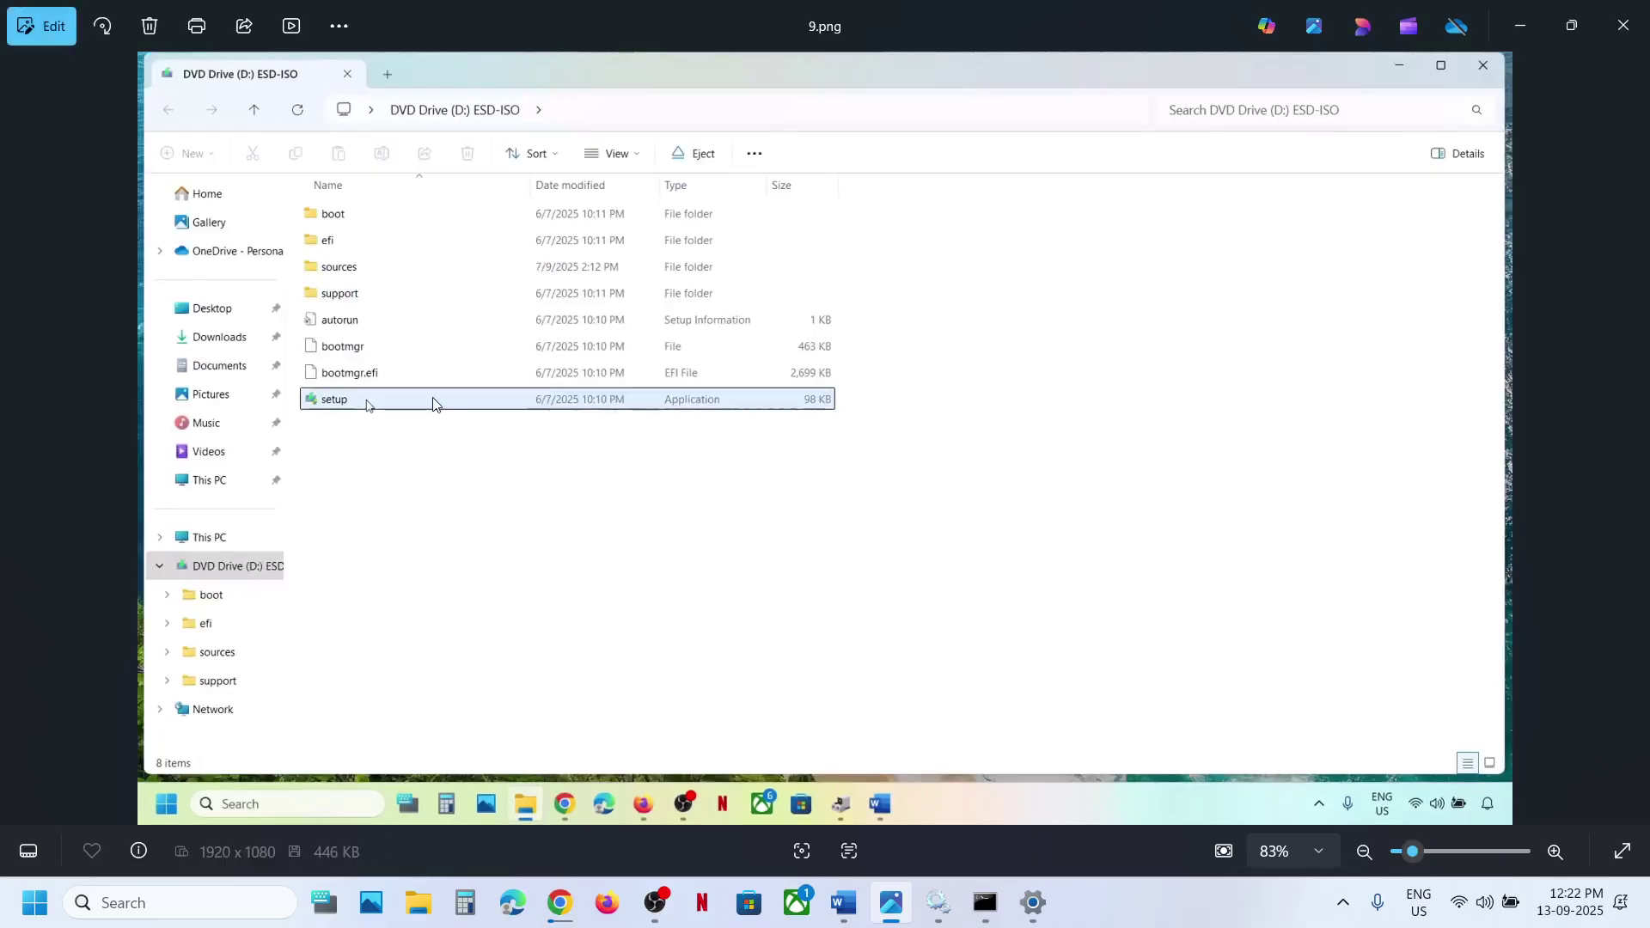
key(Right)
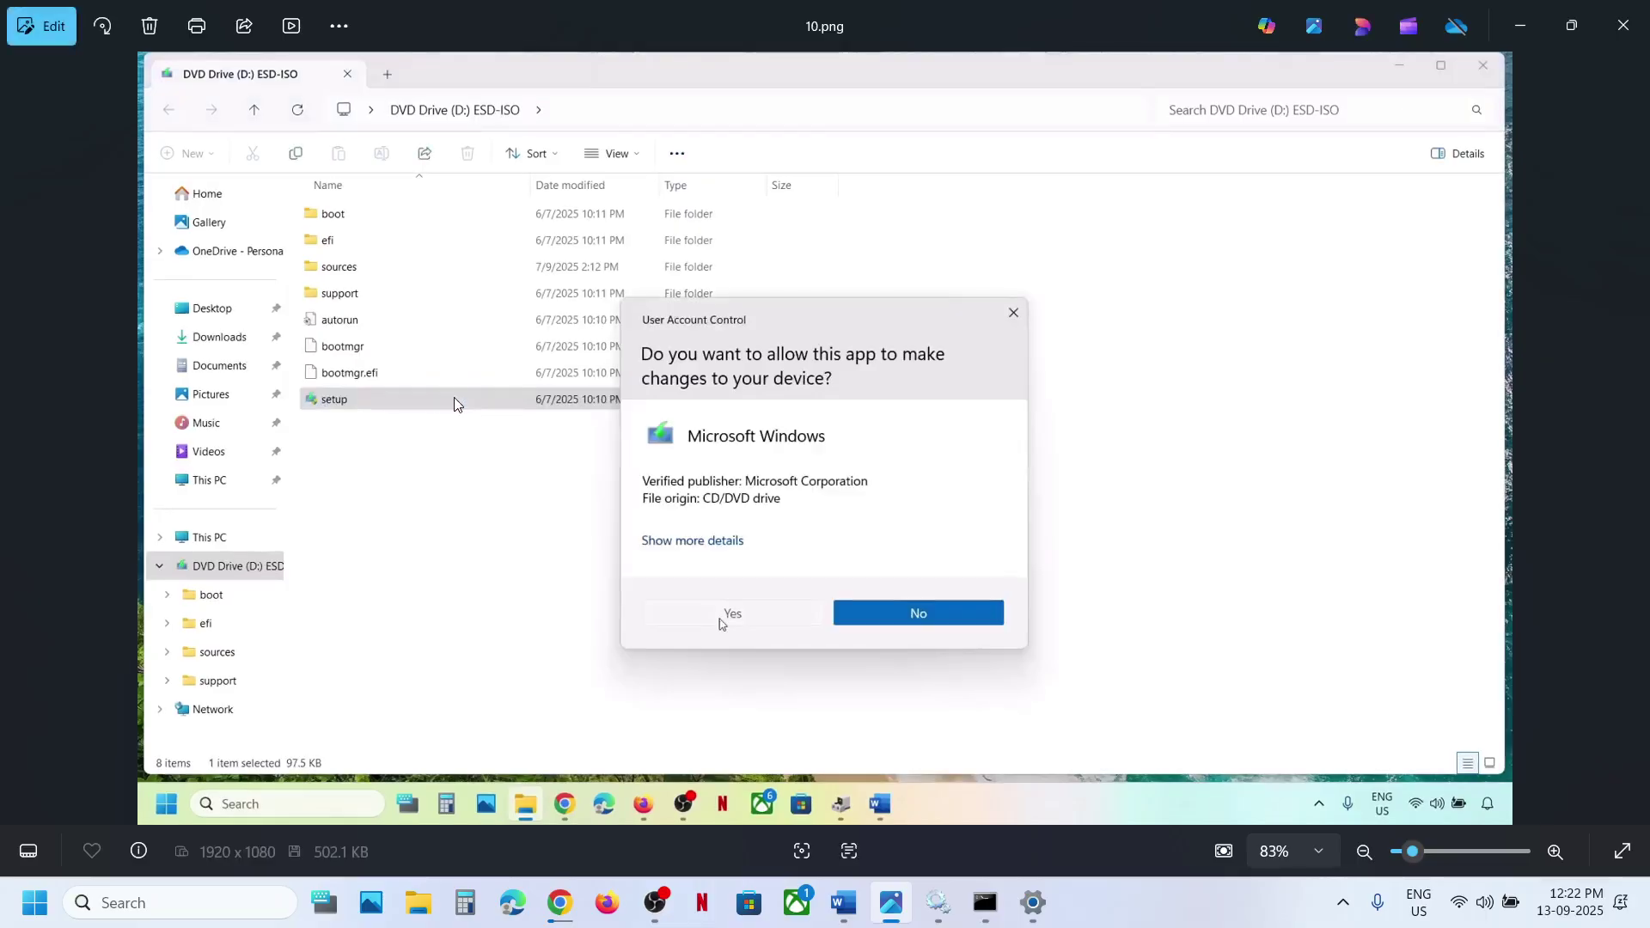
key(Right)
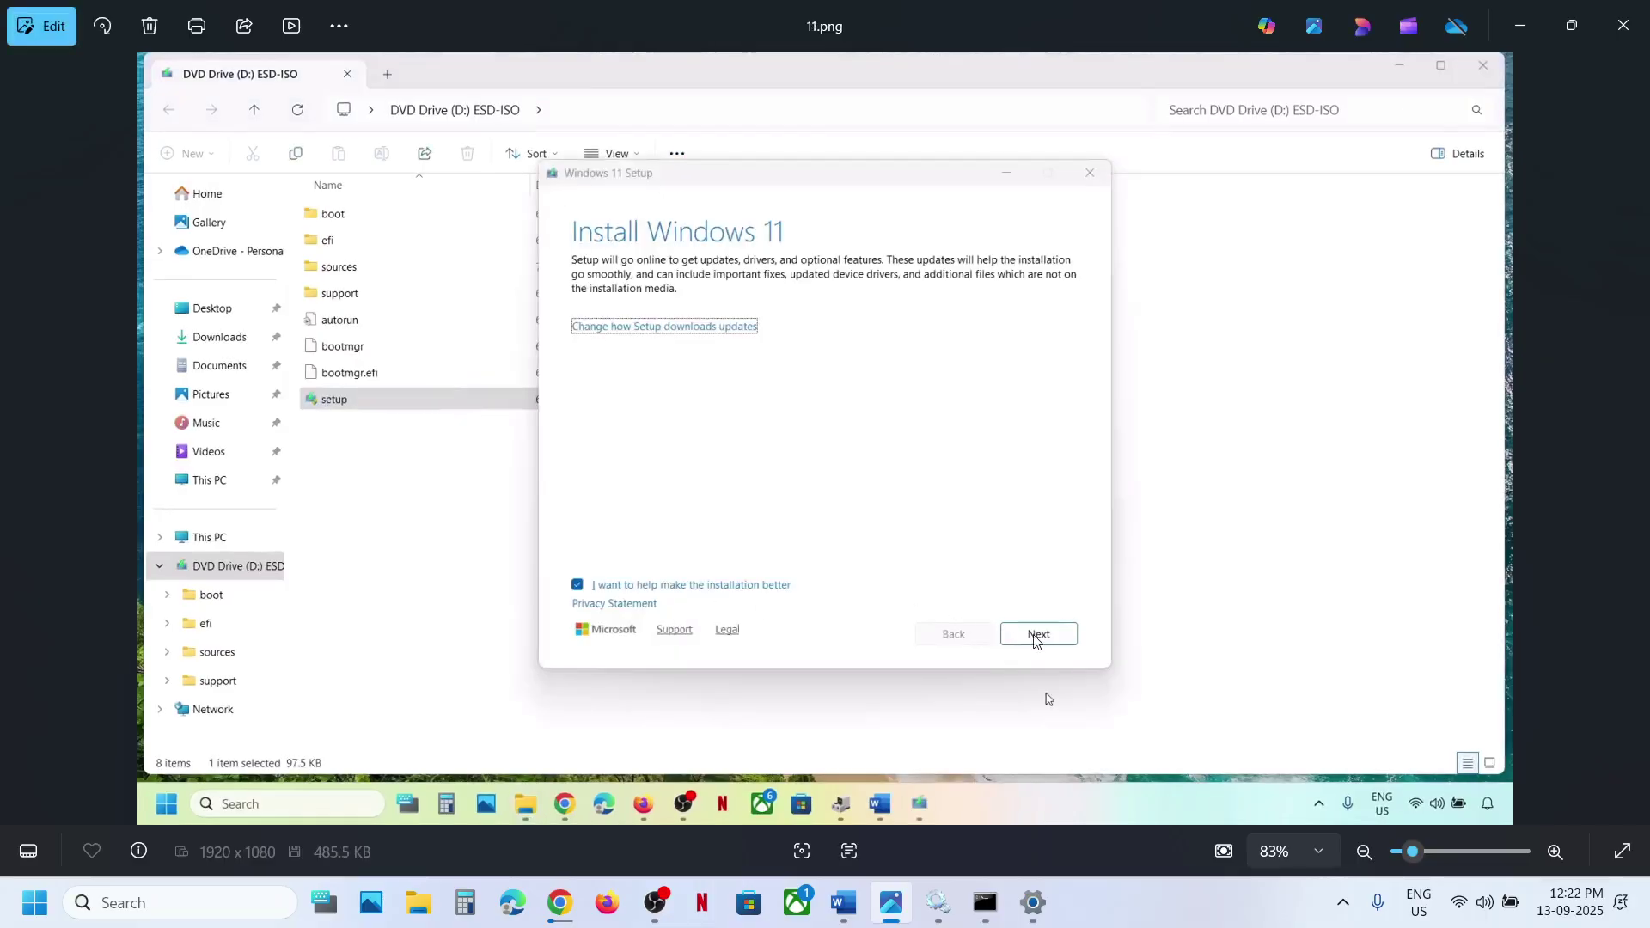
key(Right)
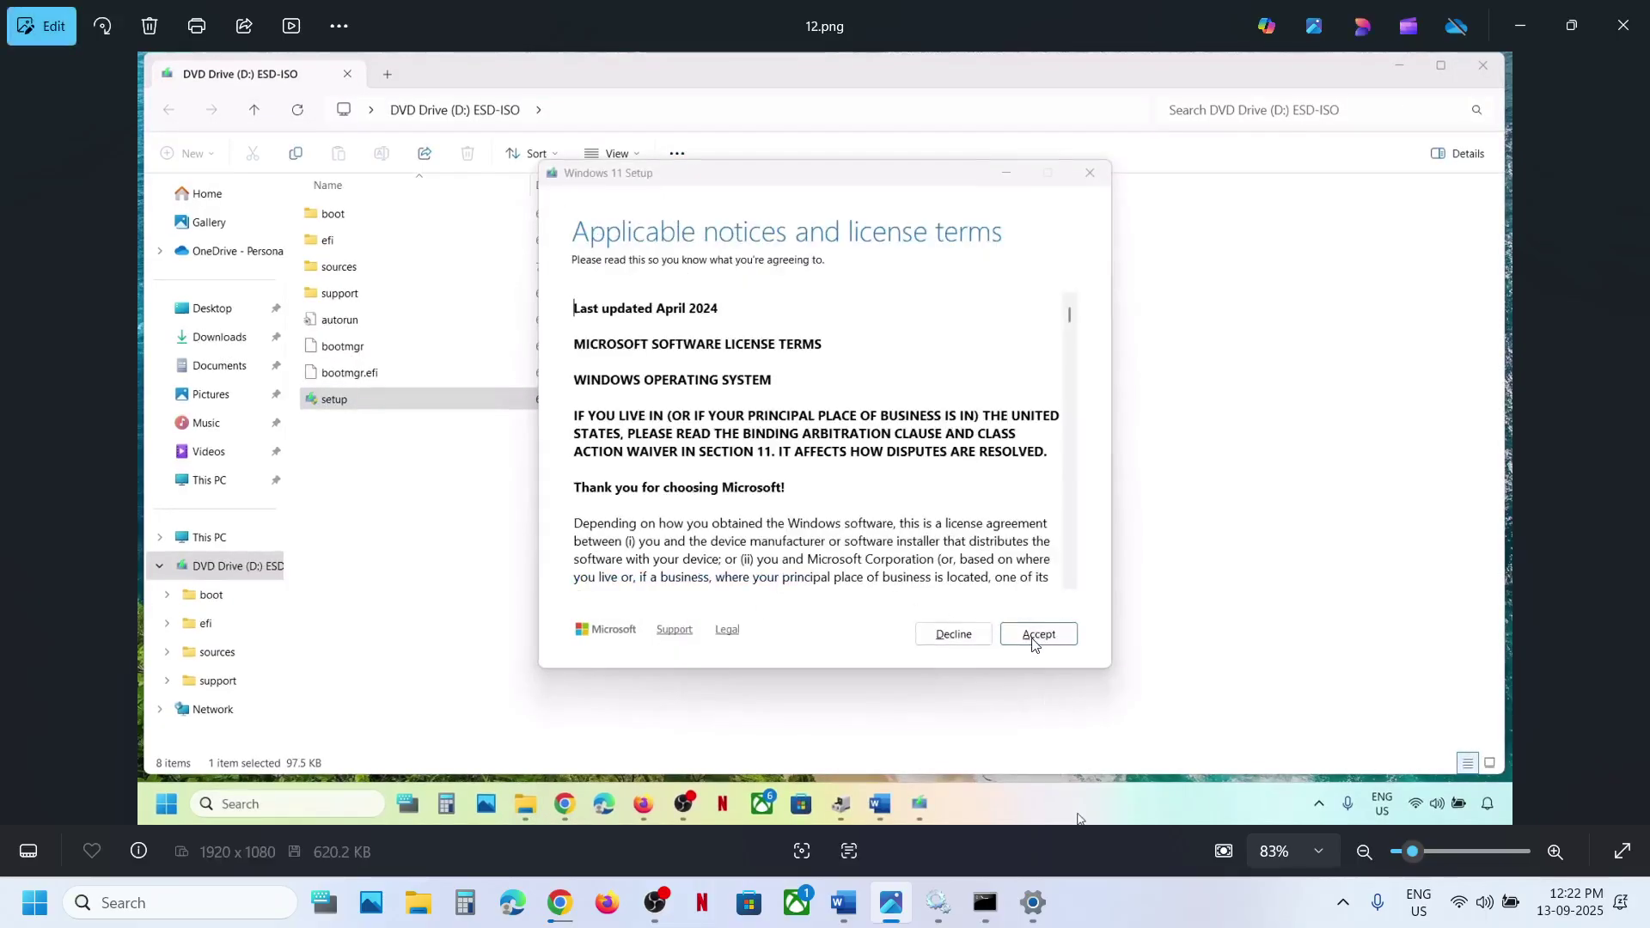
key(Right)
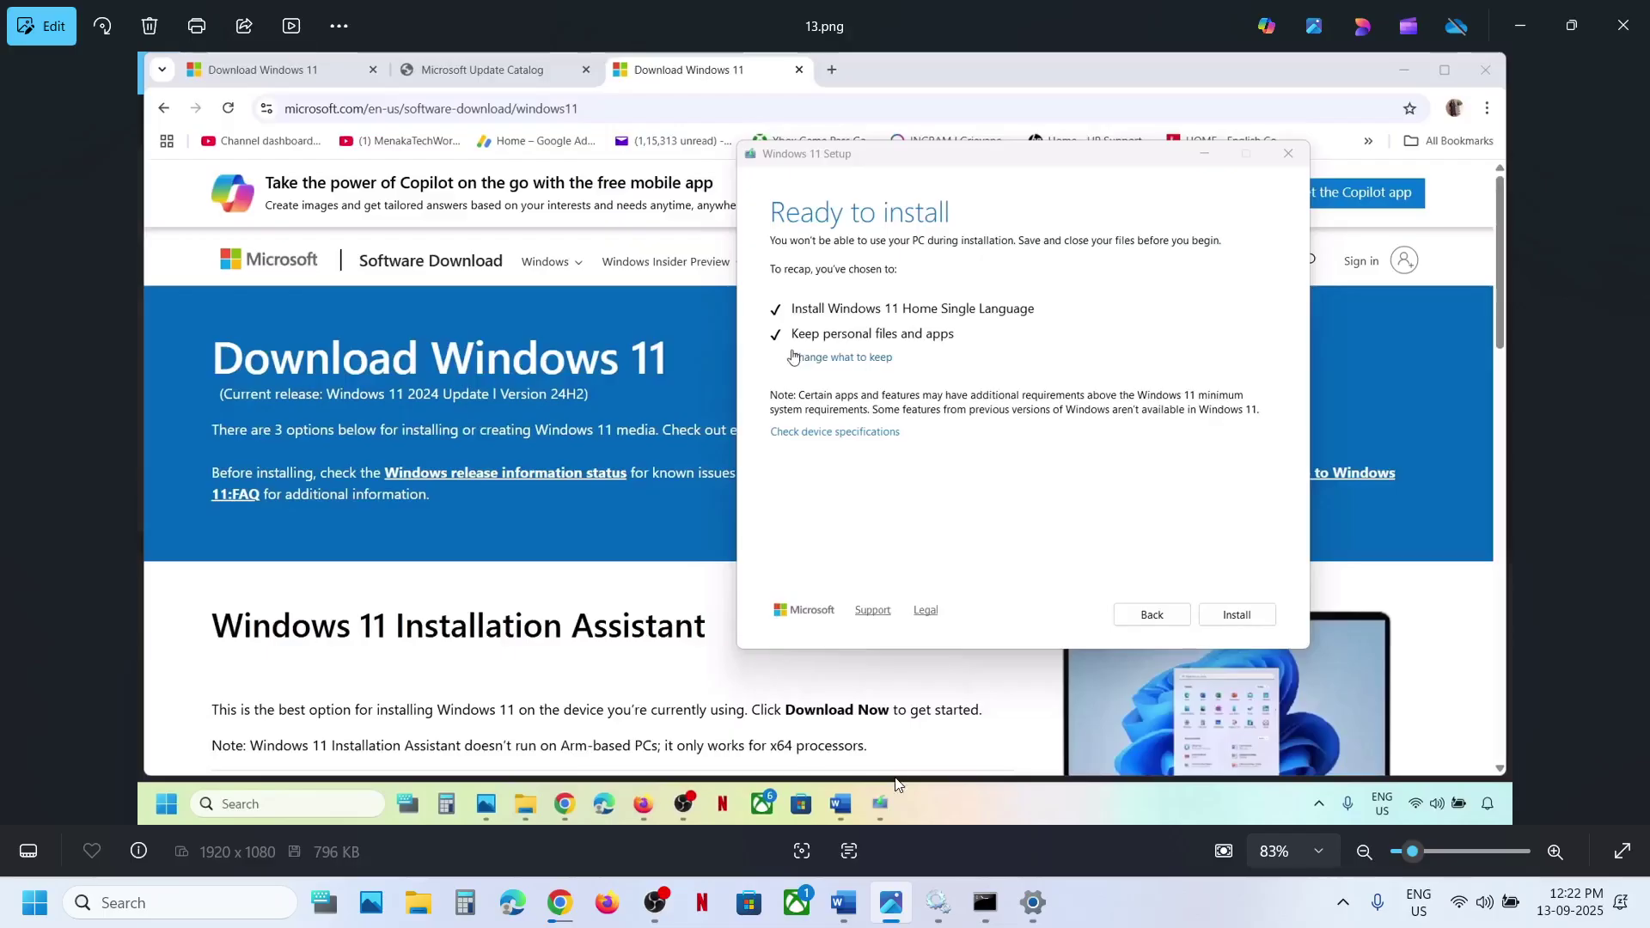
- Show Windows Update history and select KB5065426 (26100.6584) among the quality updates
key(alt+Tab)
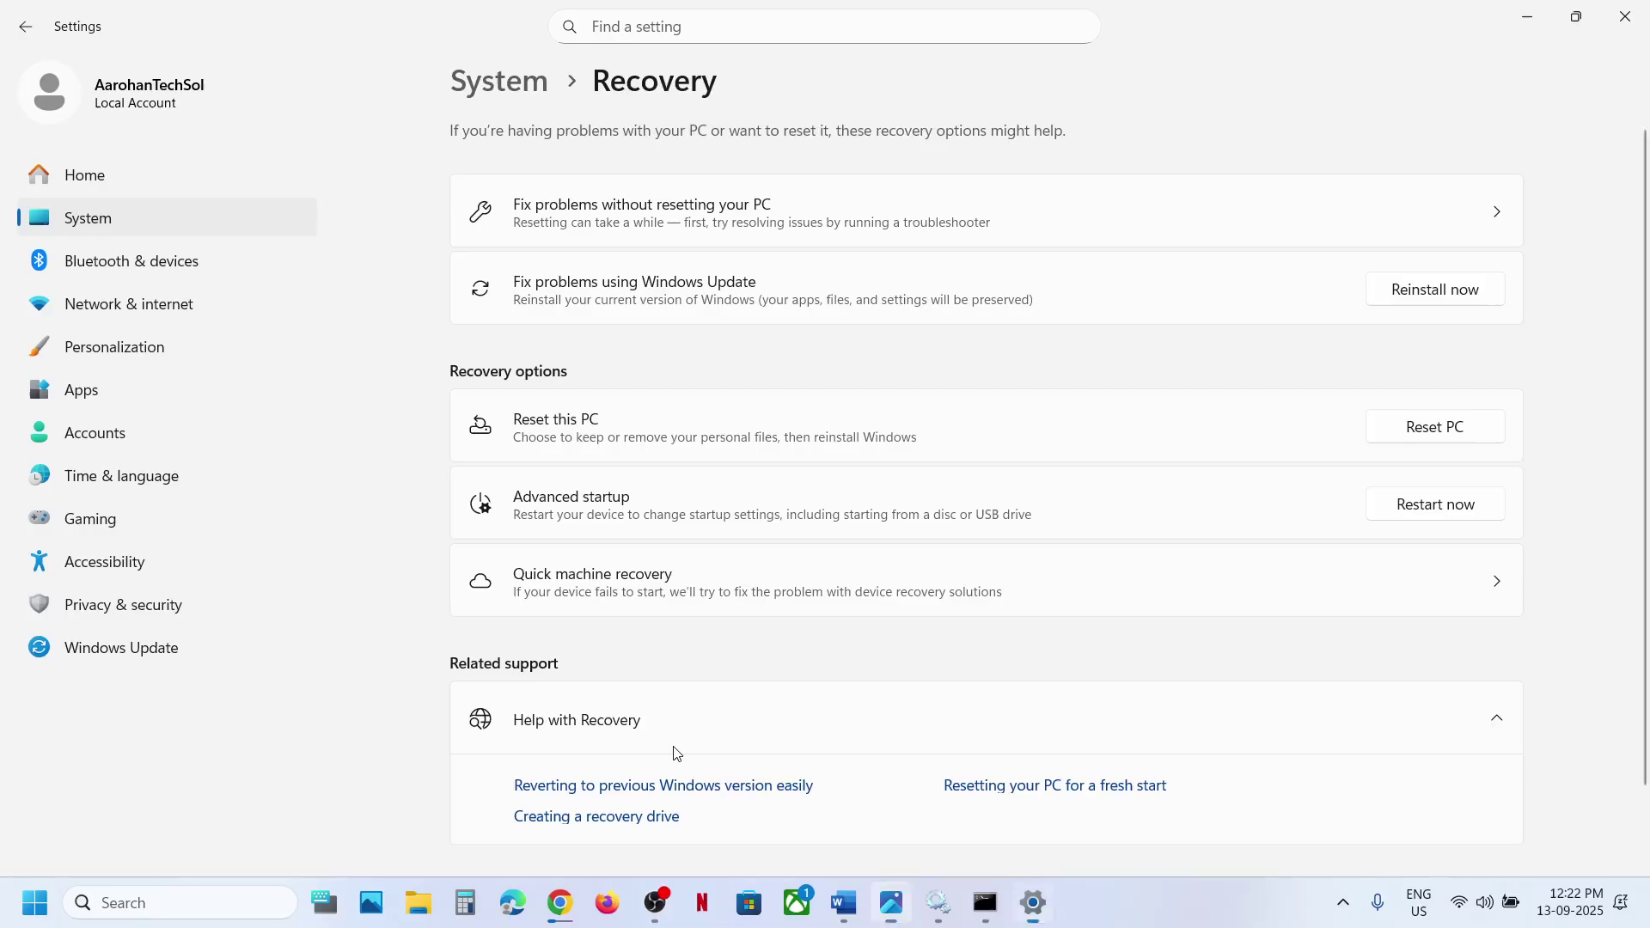
click(102, 651)
click(602, 479)
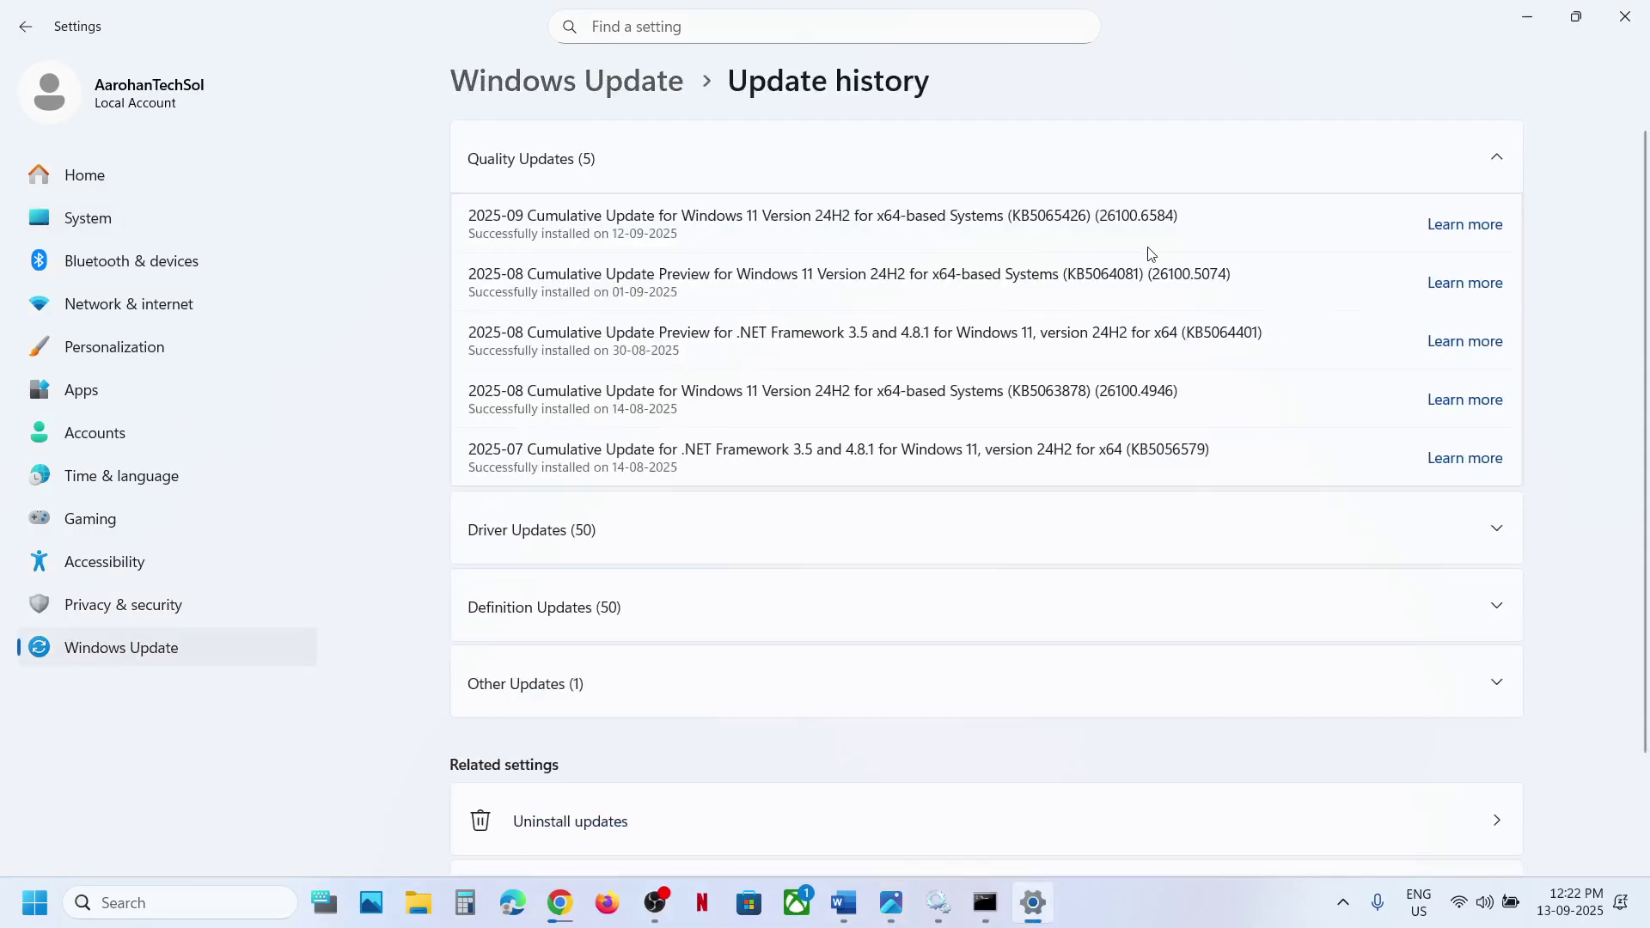
double_click(1063, 218)
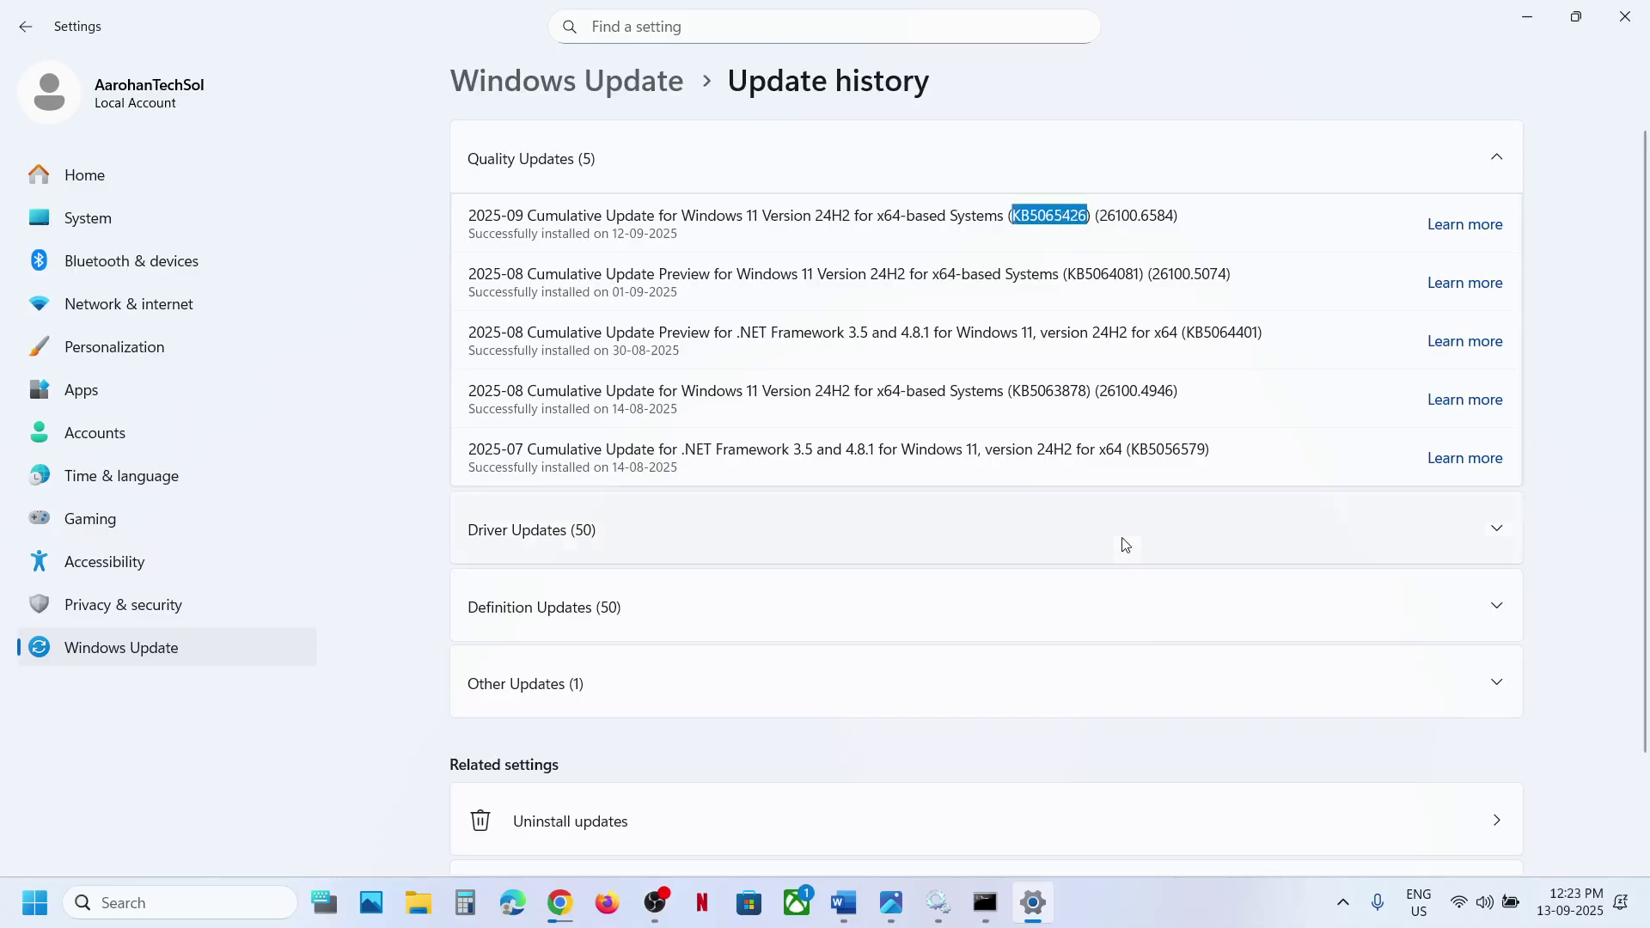
click(1140, 909)
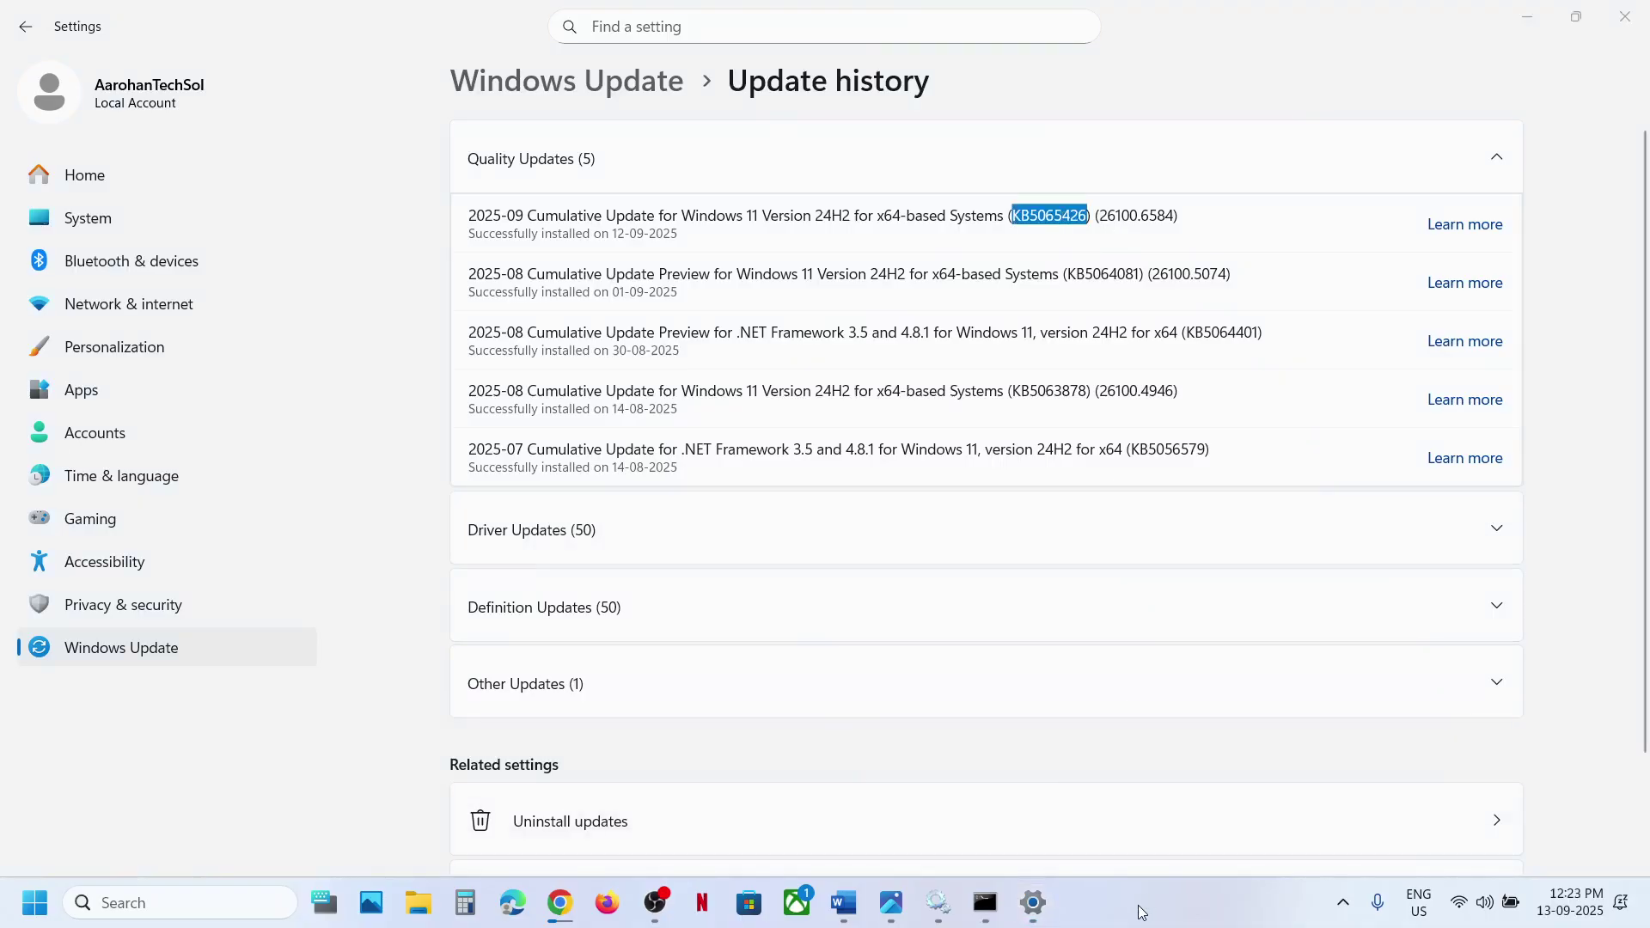